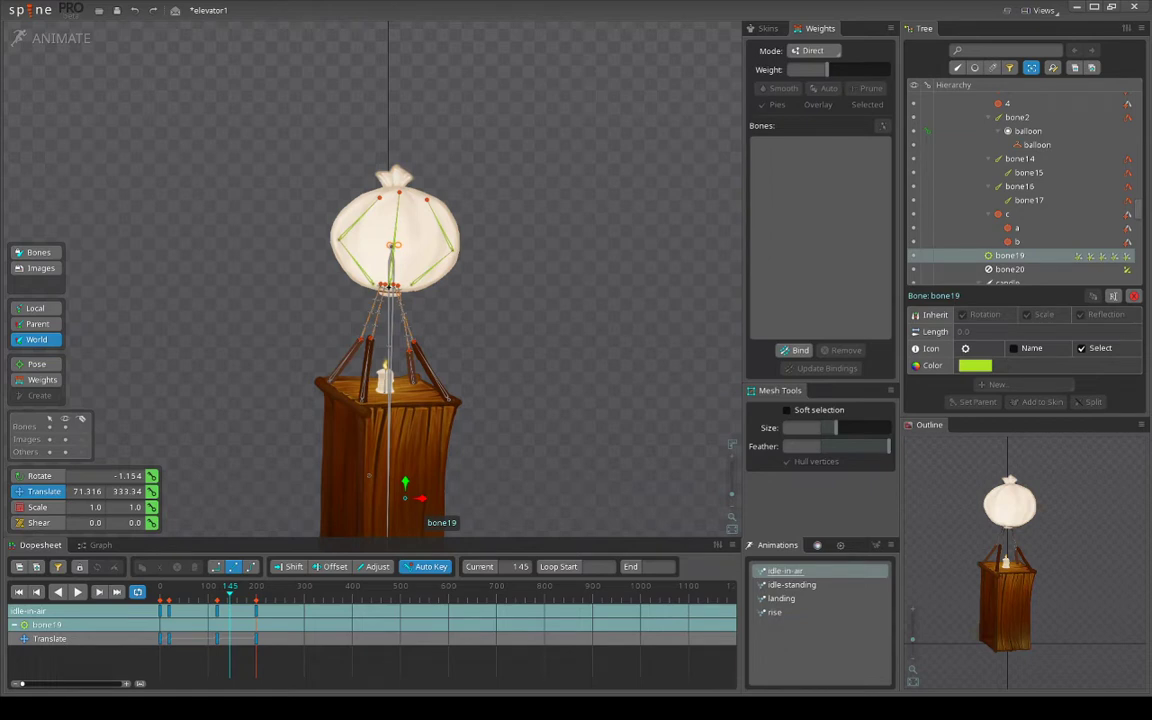
Try moving bone19 horizontally to preview how the wooden elevator box reacts, and undo the move
{"action": "left_click_drag", "start_coordinate": [521, 358], "coordinate": [542, 311]}
{"action": "scroll", "coordinate": [512, 316], "scroll_direction": "up", "scroll_amount": 1}
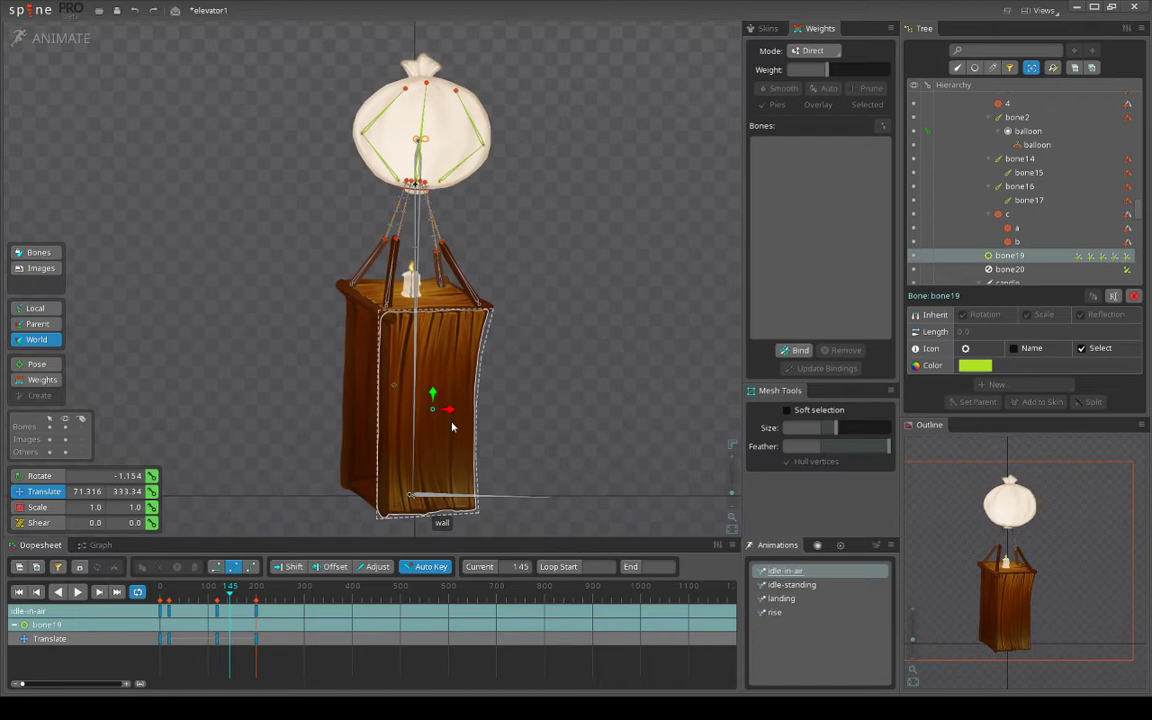
{"action": "mouse_move", "coordinate": [447, 411]}
{"action": "left_mouse_down"}
{"action": "mouse_move", "coordinate": [429, 406]}
{"action": "mouse_move", "coordinate": [457, 410]}
{"action": "mouse_move", "coordinate": [427, 406]}
{"action": "mouse_move", "coordinate": [450, 409]}
{"action": "mouse_move", "coordinate": [440, 409]}
{"action": "left_mouse_up"}
{"action": "key", "text": "ctrl+z"}
{"action": "scroll", "coordinate": [402, 402], "scroll_direction": "up", "scroll_amount": 5}
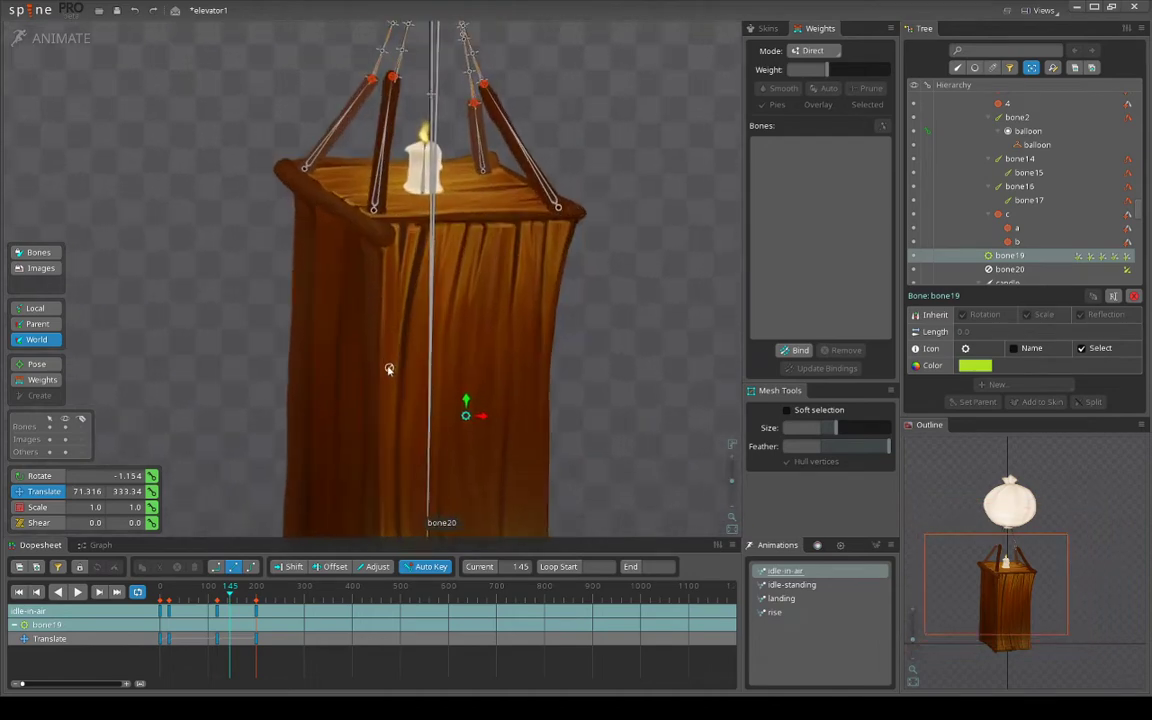
Select bone20 on the box and open its transform constraint "both" to examine the target and mix settings
{"action": "left_click", "coordinate": [389, 369]}
{"action": "left_click_drag", "start_coordinate": [628, 354], "coordinate": [586, 316]}
{"action": "scroll", "coordinate": [601, 344], "scroll_direction": "down", "scroll_amount": 2}
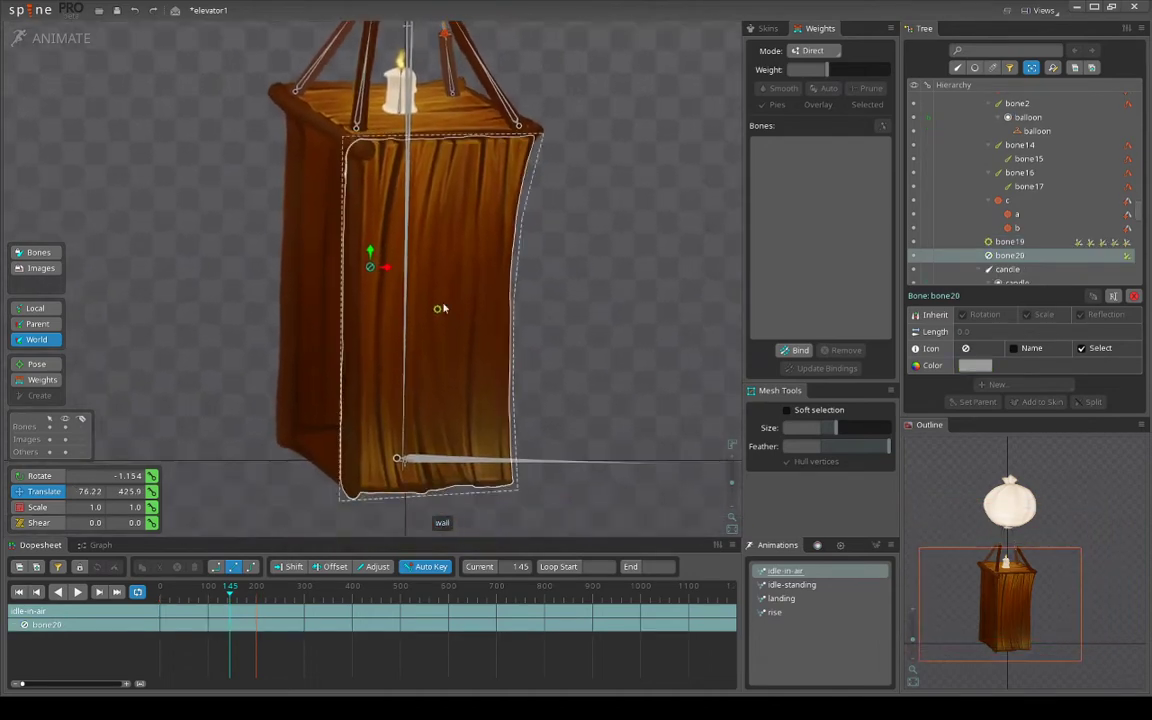
{"action": "left_click", "coordinate": [1127, 257]}
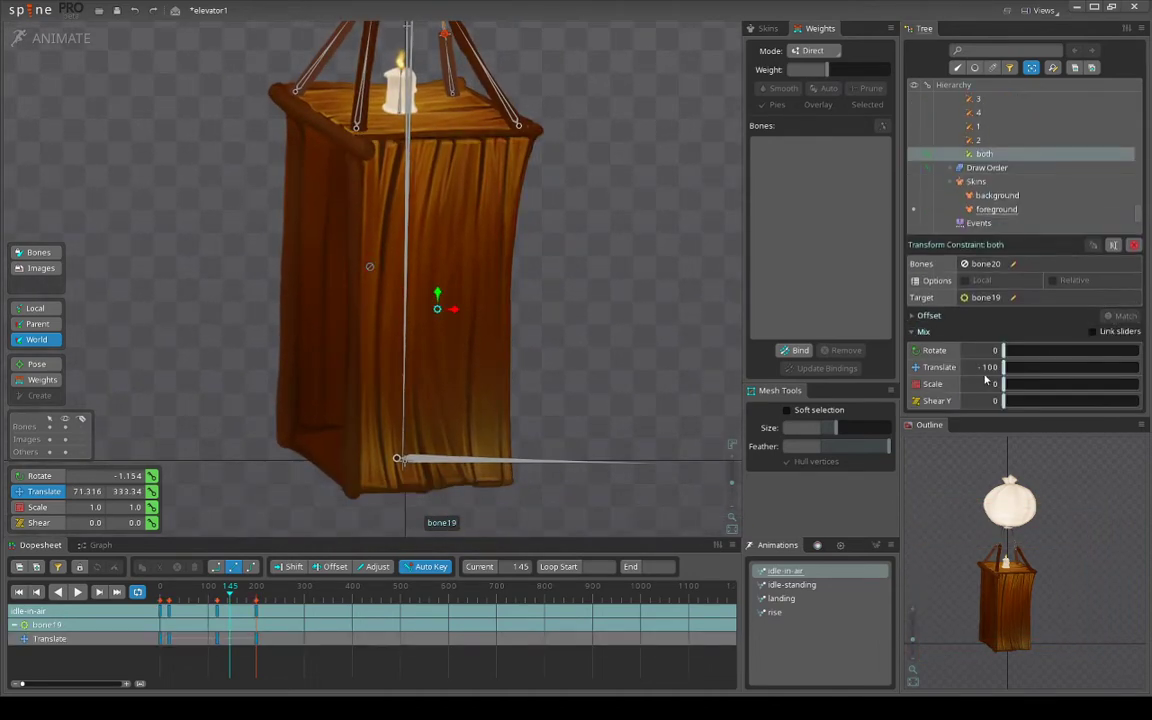
Select the box's wall mesh to examine which bones it is bound to, and clear the selection
{"action": "scroll", "coordinate": [407, 292], "scroll_direction": "up", "scroll_amount": 1}
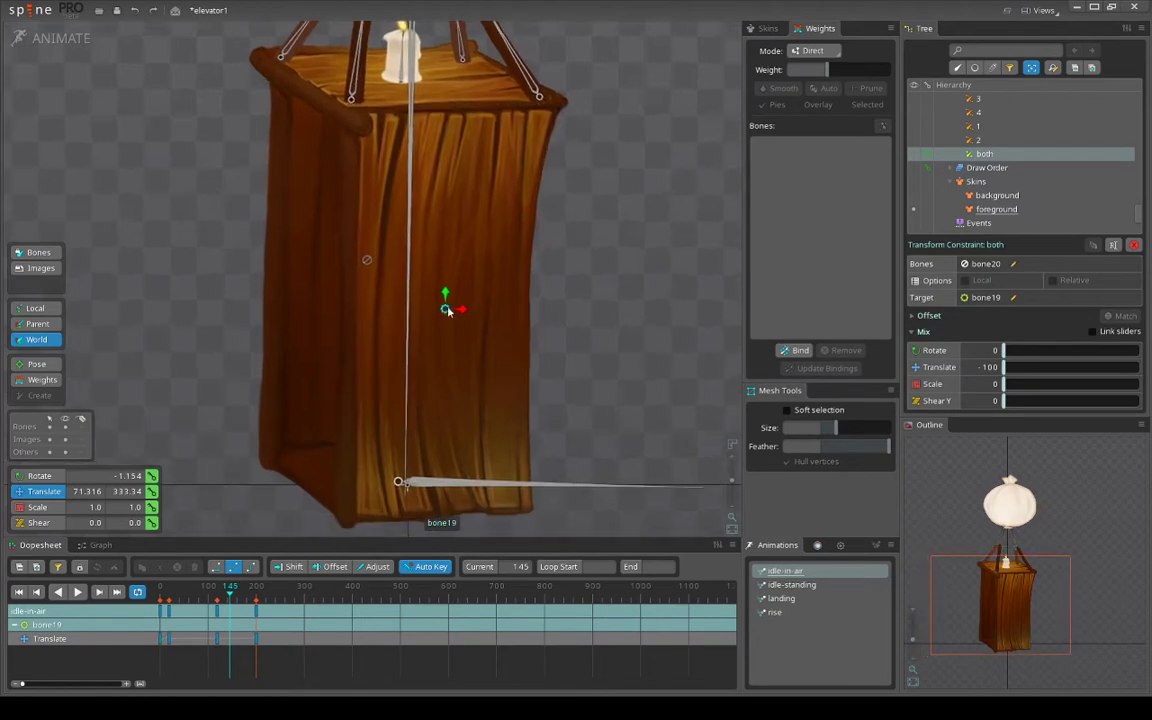
{"action": "left_click", "coordinate": [325, 281]}
{"action": "left_click", "coordinate": [424, 289]}
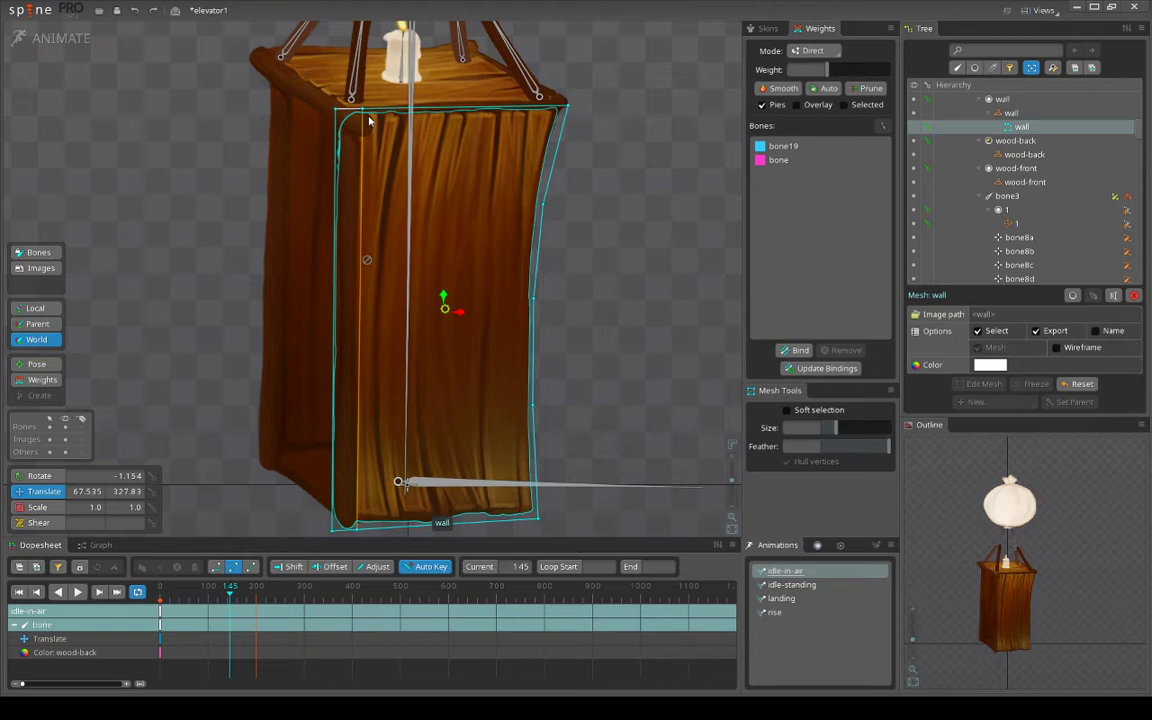
{"action": "key", "text": "space"}
Shift bone19 sideways several times to preview the box's perspective change, and undo every move
{"action": "left_click", "coordinate": [445, 309]}
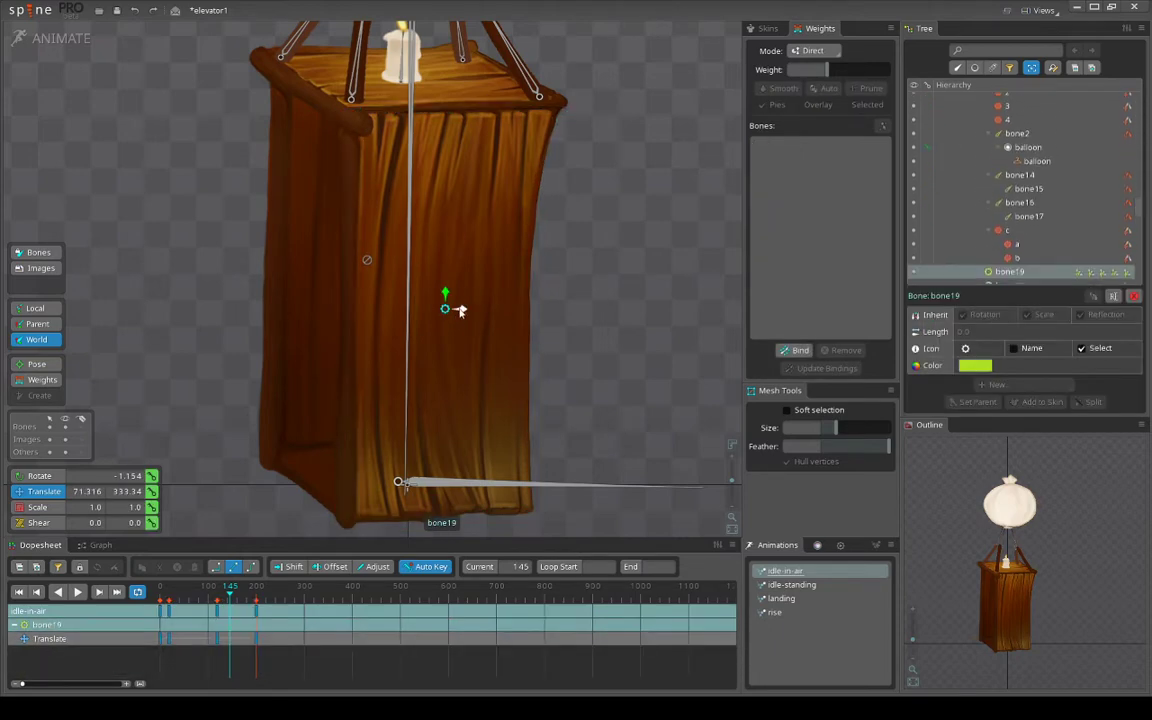
{"action": "mouse_move", "coordinate": [460, 311]}
{"action": "left_mouse_down"}
{"action": "mouse_move", "coordinate": [424, 310]}
{"action": "mouse_move", "coordinate": [442, 310]}
{"action": "left_mouse_up"}
{"action": "key", "text": "ctrl+z"}
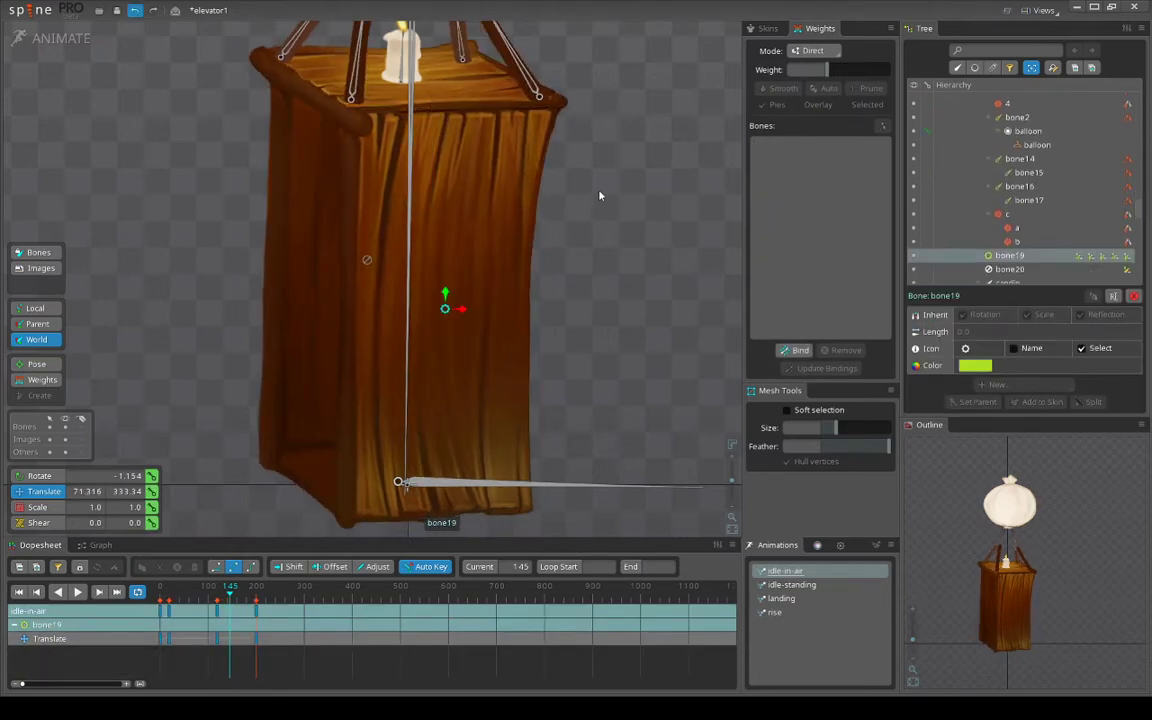
{"action": "left_click_drag", "start_coordinate": [599, 194], "coordinate": [589, 372]}
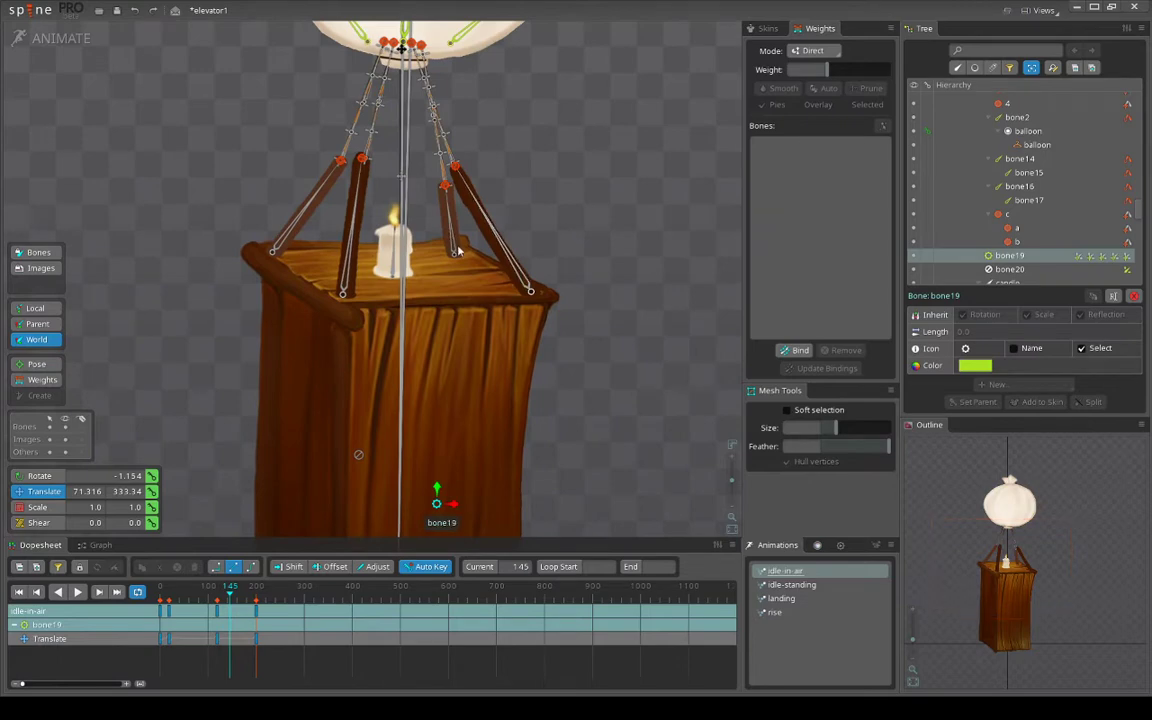
{"action": "left_click_drag", "start_coordinate": [582, 391], "coordinate": [570, 251]}
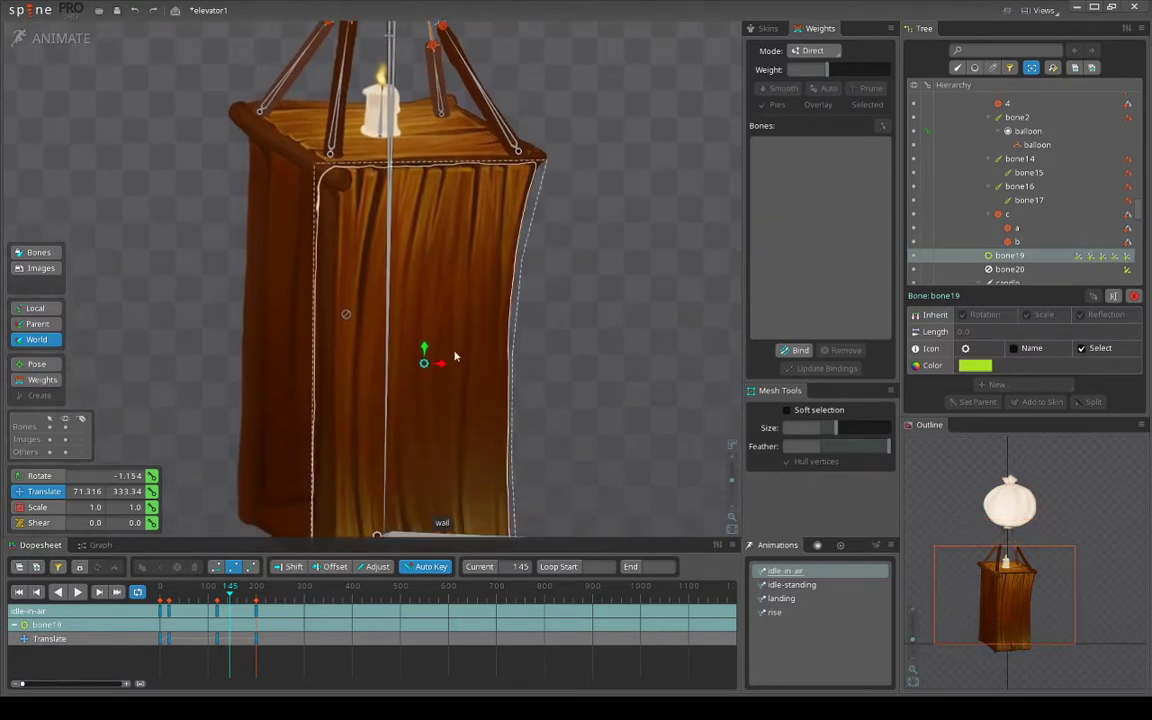
{"action": "left_click_drag", "start_coordinate": [452, 357], "coordinate": [440, 360]}
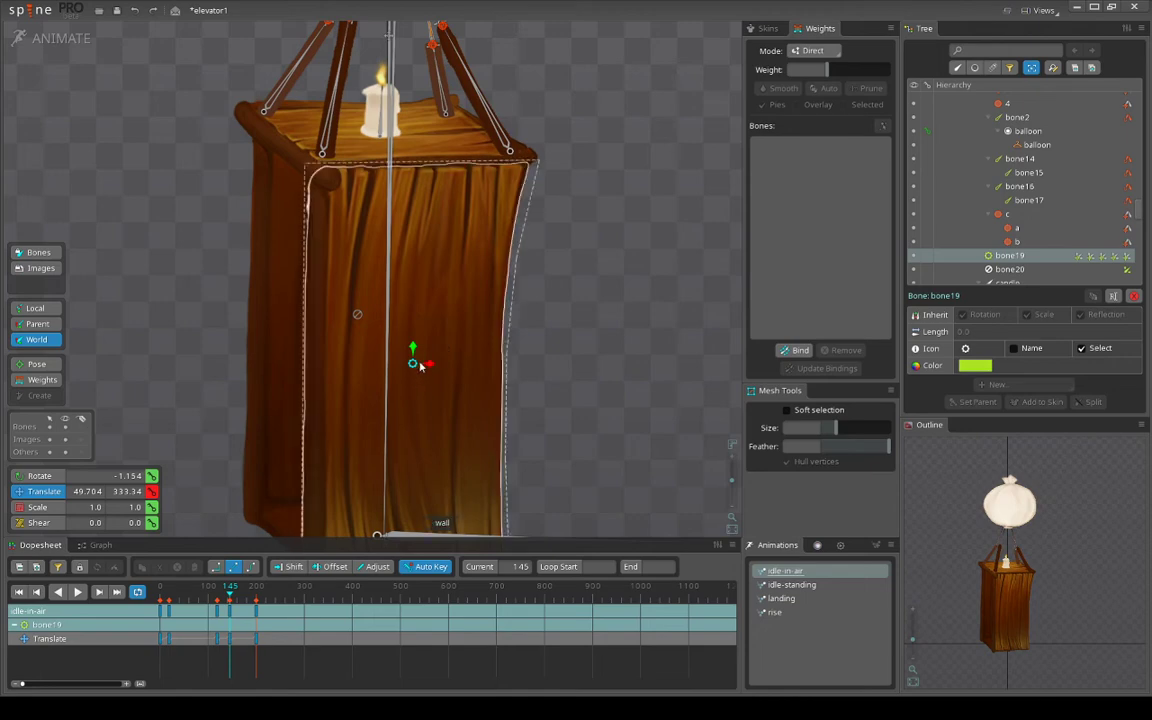
{"action": "left_click_drag", "start_coordinate": [420, 366], "coordinate": [401, 366]}
{"action": "key", "text": "ctrl+z"}
{"action": "key", "text": "ctrl+z"}
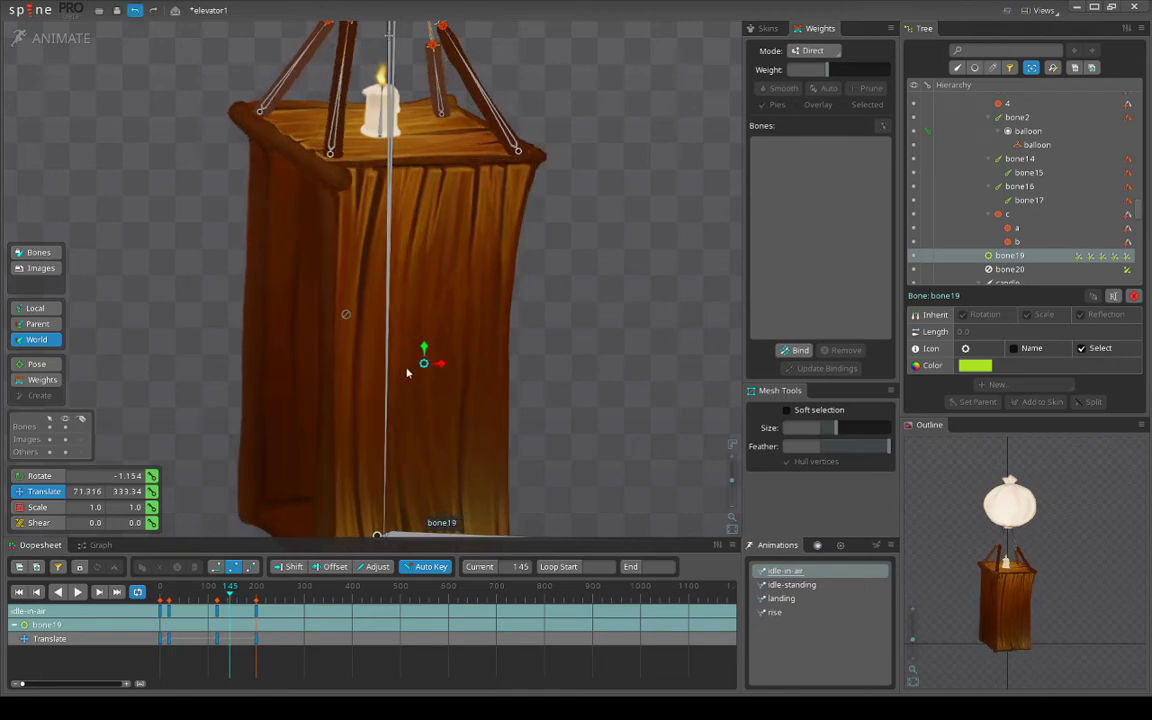
Select control bone 22 atop the front-left post and open its IK constraint to examine the parent and target
{"action": "left_click_drag", "start_coordinate": [425, 232], "coordinate": [396, 262]}
{"action": "scroll", "coordinate": [416, 277], "scroll_direction": "down", "scroll_amount": 2}
{"action": "scroll", "coordinate": [336, 216], "scroll_direction": "up", "scroll_amount": 4}
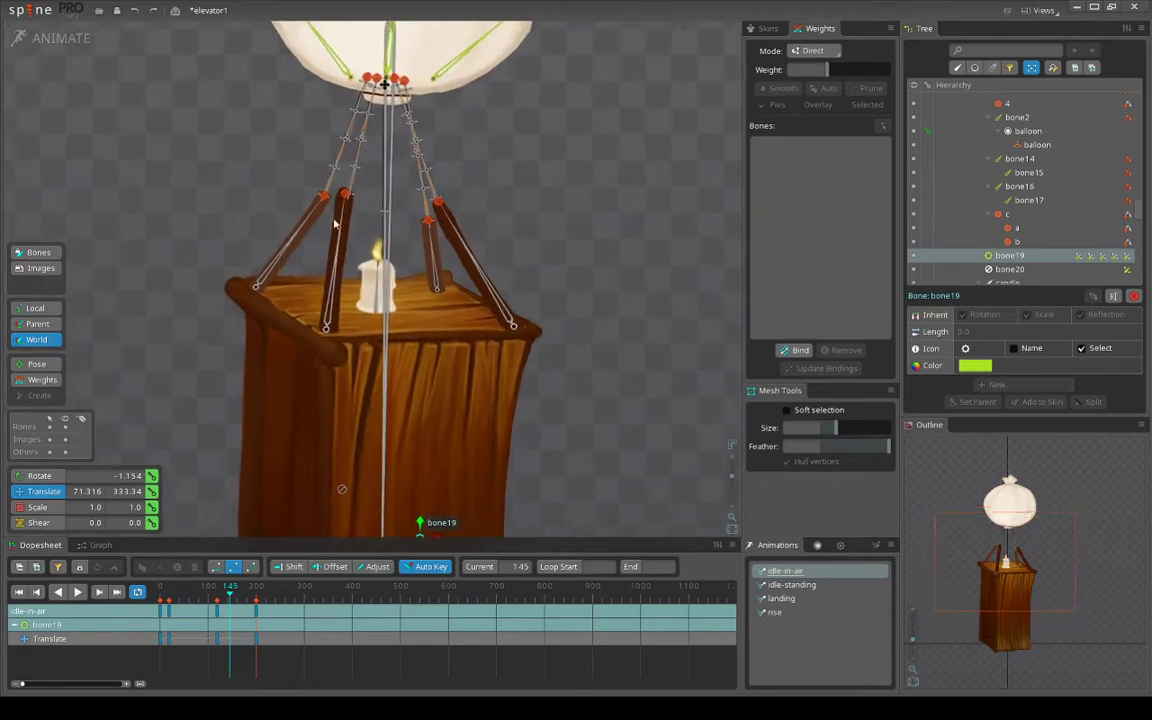
{"action": "left_click", "coordinate": [347, 188]}
{"action": "scroll", "coordinate": [338, 266], "scroll_direction": "up", "scroll_amount": 3}
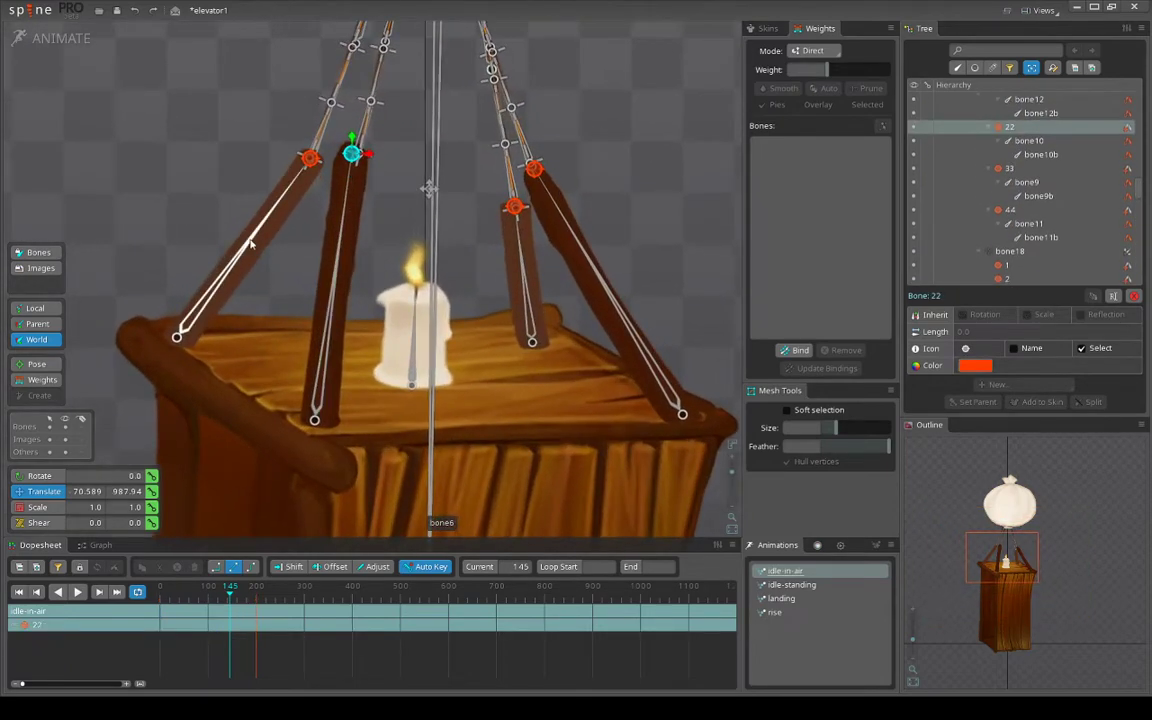
{"action": "mouse_move", "coordinate": [678, 162]}
{"action": "left_mouse_down"}
{"action": "mouse_move", "coordinate": [684, 215]}
{"action": "mouse_move", "coordinate": [660, 115]}
{"action": "mouse_move", "coordinate": [682, 198]}
{"action": "mouse_move", "coordinate": [687, 172]}
{"action": "left_mouse_up"}
{"action": "key", "text": "ctrl+z"}
{"action": "left_click", "coordinate": [1130, 129]}
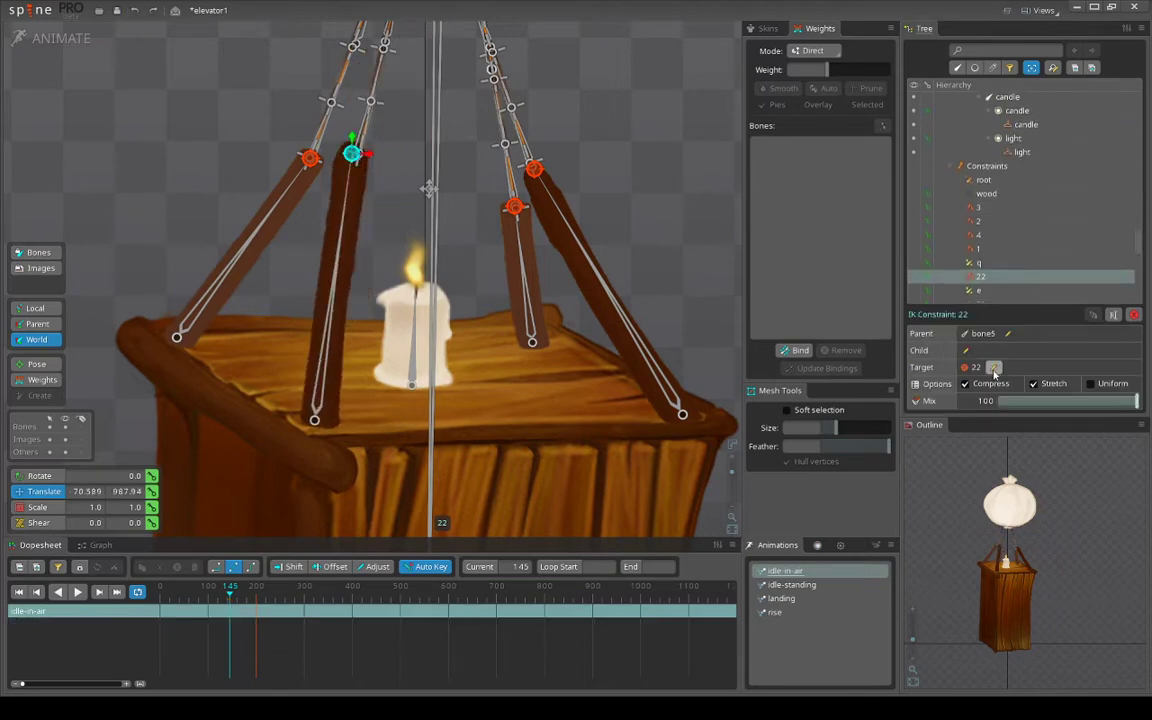
Select path 3 on the leftmost rope and examine its bound bones and post attachment
{"action": "left_click_drag", "start_coordinate": [507, 179], "coordinate": [474, 283]}
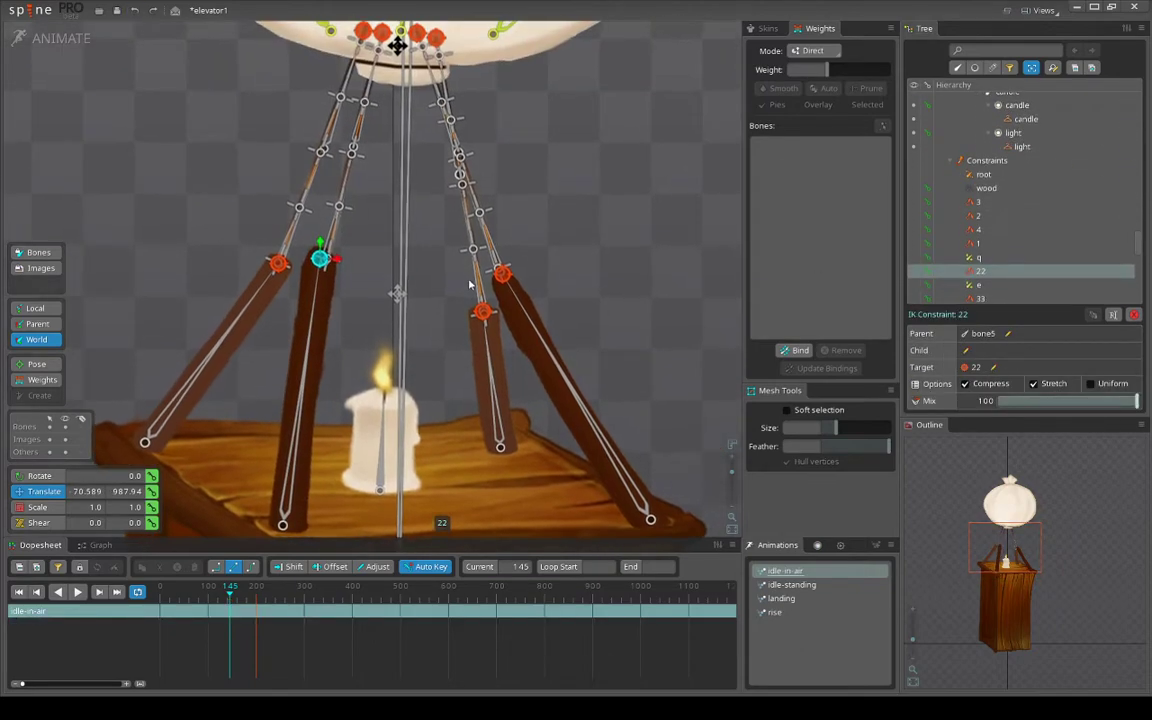
{"action": "scroll", "coordinate": [476, 290], "scroll_direction": "down", "scroll_amount": 1}
{"action": "scroll", "coordinate": [354, 220], "scroll_direction": "up", "scroll_amount": 4}
{"action": "left_click_drag", "start_coordinate": [389, 206], "coordinate": [374, 354]}
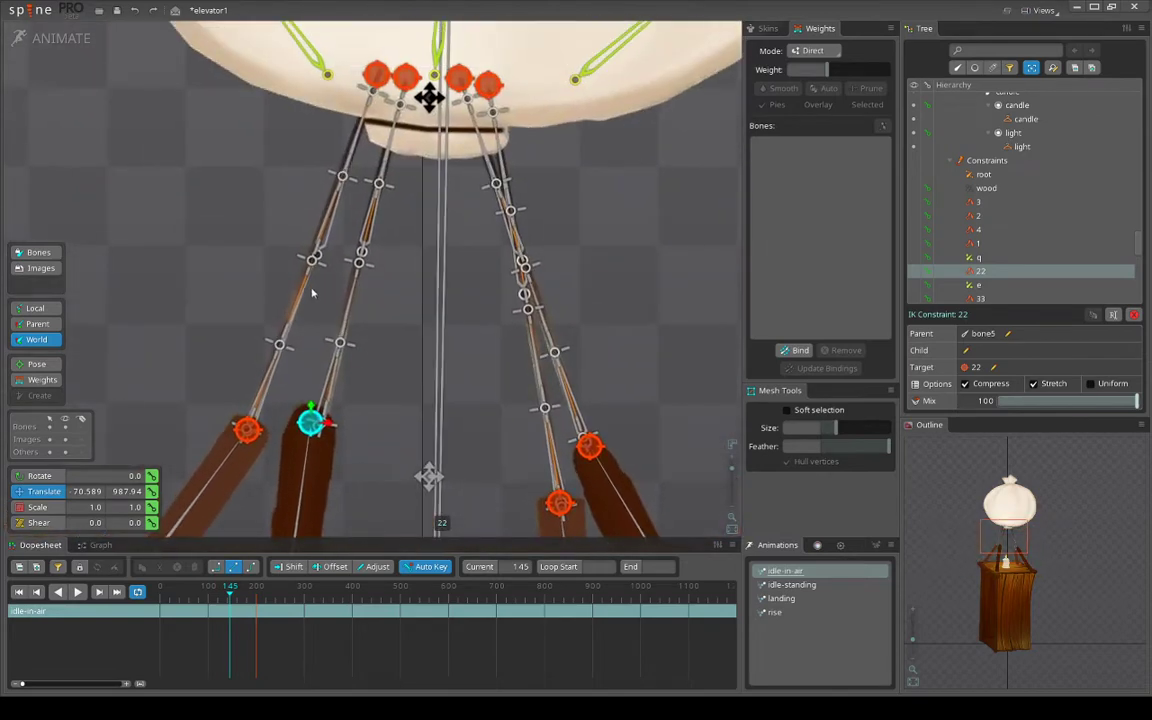
{"action": "scroll", "coordinate": [304, 292], "scroll_direction": "up", "scroll_amount": 3}
{"action": "left_click", "coordinate": [301, 293]}
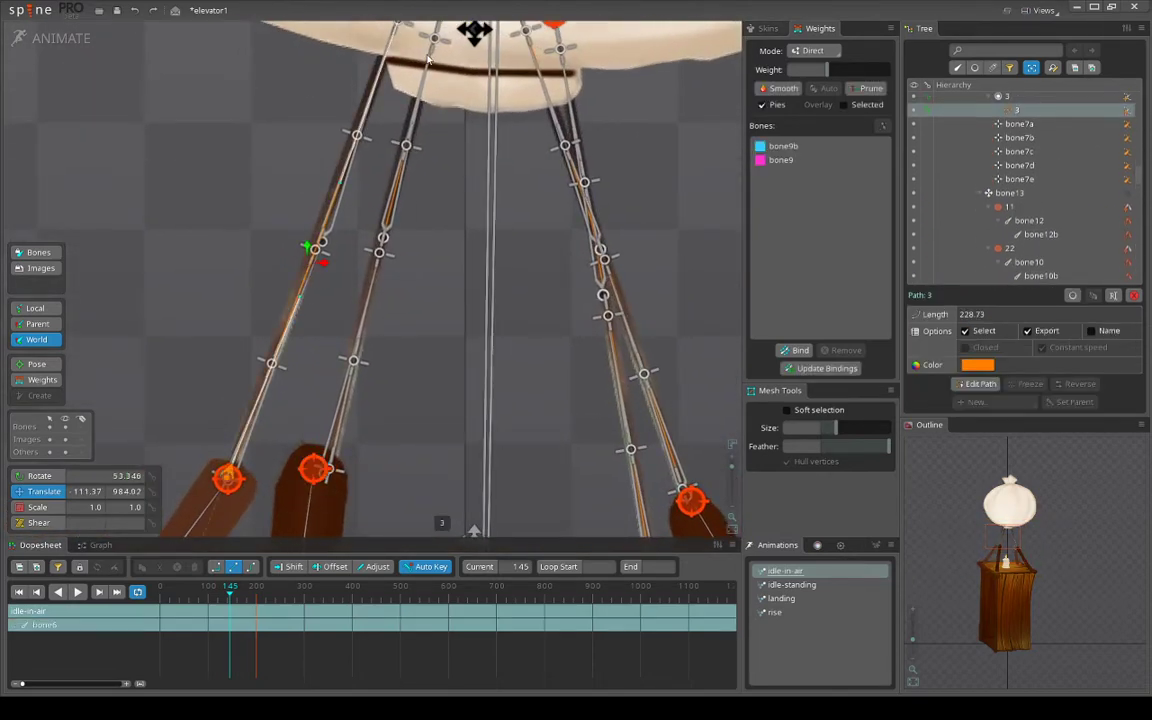
{"action": "scroll", "coordinate": [290, 490], "scroll_direction": "down", "scroll_amount": 2}
{"action": "left_click_drag", "start_coordinate": [290, 490], "coordinate": [376, 338]}
{"action": "scroll", "coordinate": [335, 432], "scroll_direction": "down", "scroll_amount": 2}
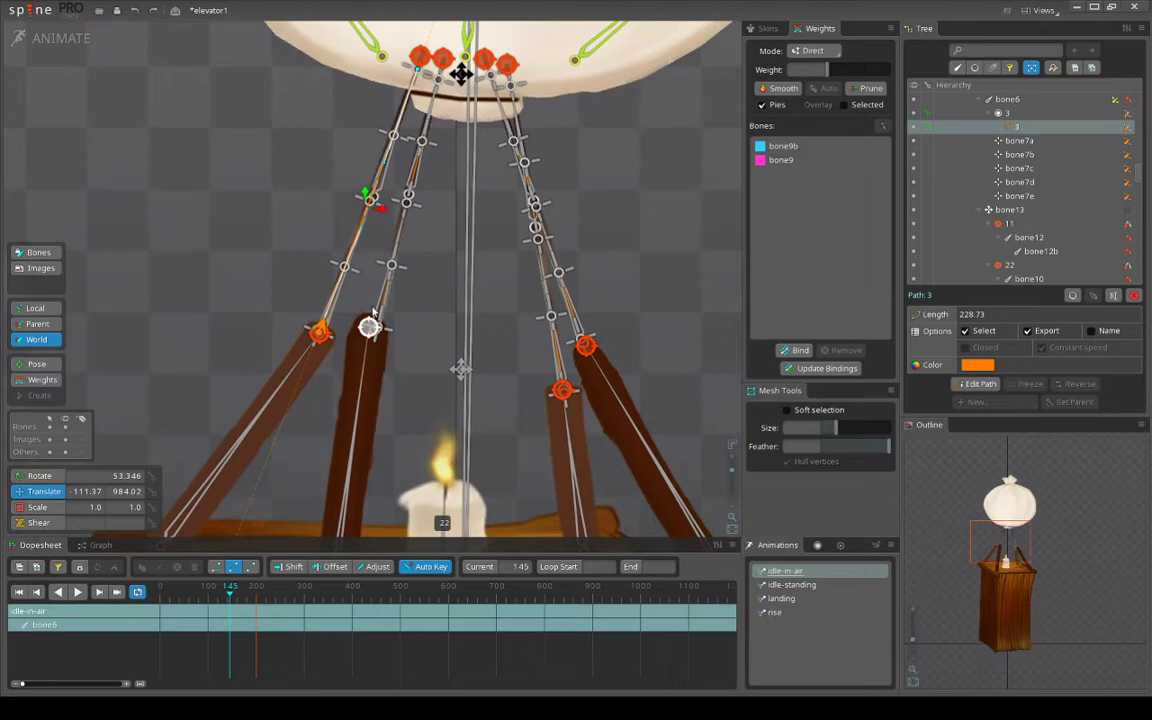
Display the weights of path 3 and examine how its points are distributed along the leftmost rope
{"action": "scroll", "coordinate": [421, 173], "scroll_direction": "up", "scroll_amount": 5}
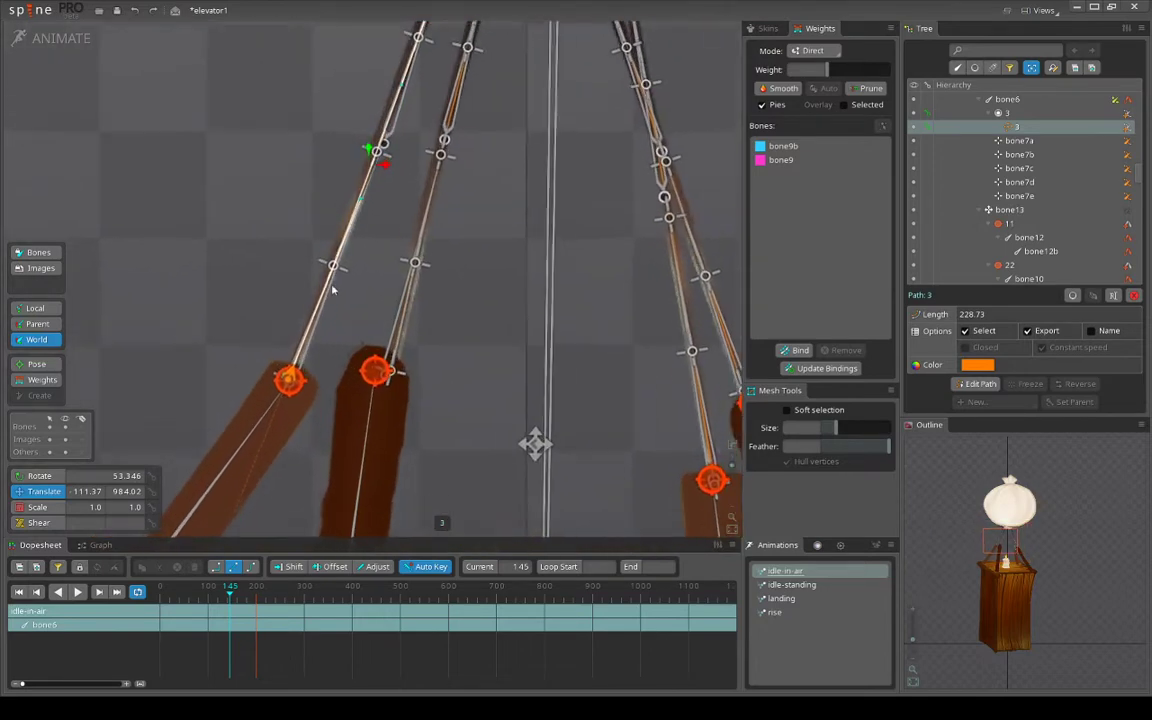
{"action": "scroll", "coordinate": [390, 218], "scroll_direction": "down", "scroll_amount": 1}
{"action": "left_click_drag", "start_coordinate": [395, 196], "coordinate": [297, 378]}
{"action": "scroll", "coordinate": [352, 231], "scroll_direction": "down", "scroll_amount": 2}
{"action": "left_click_drag", "start_coordinate": [352, 231], "coordinate": [371, 256]}
{"action": "key", "text": "w"}
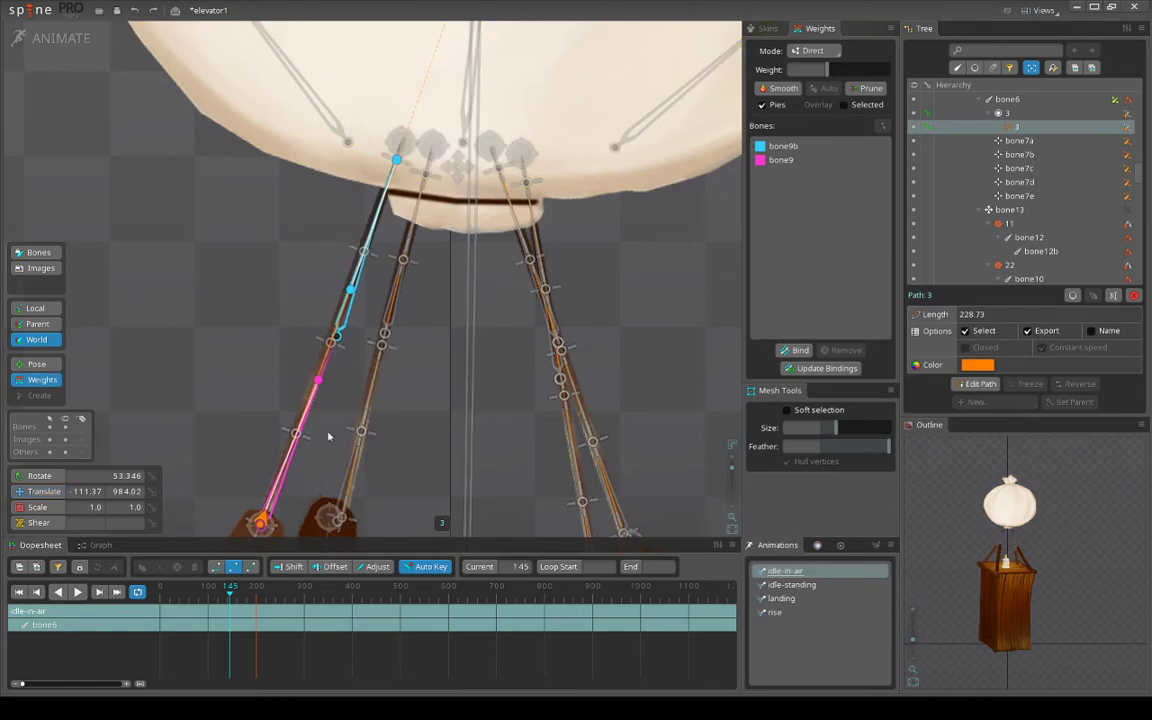
{"action": "scroll", "coordinate": [404, 168], "scroll_direction": "up", "scroll_amount": 5}
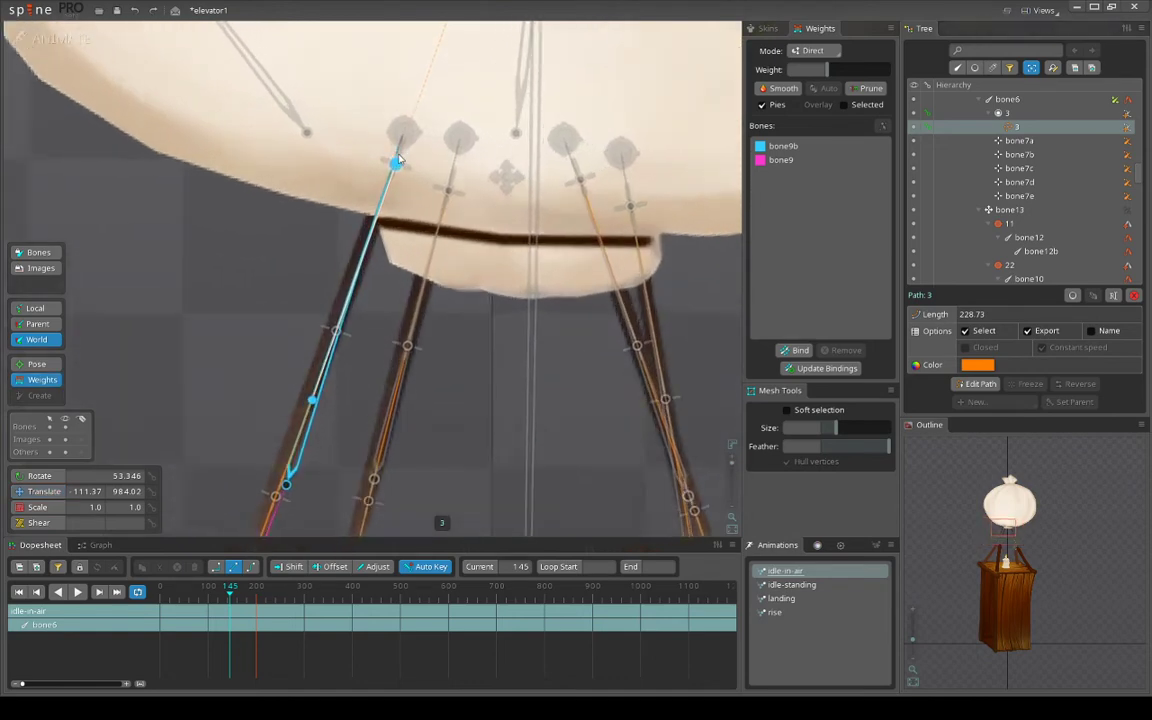
{"action": "scroll", "coordinate": [390, 195], "scroll_direction": "down", "scroll_amount": 6}
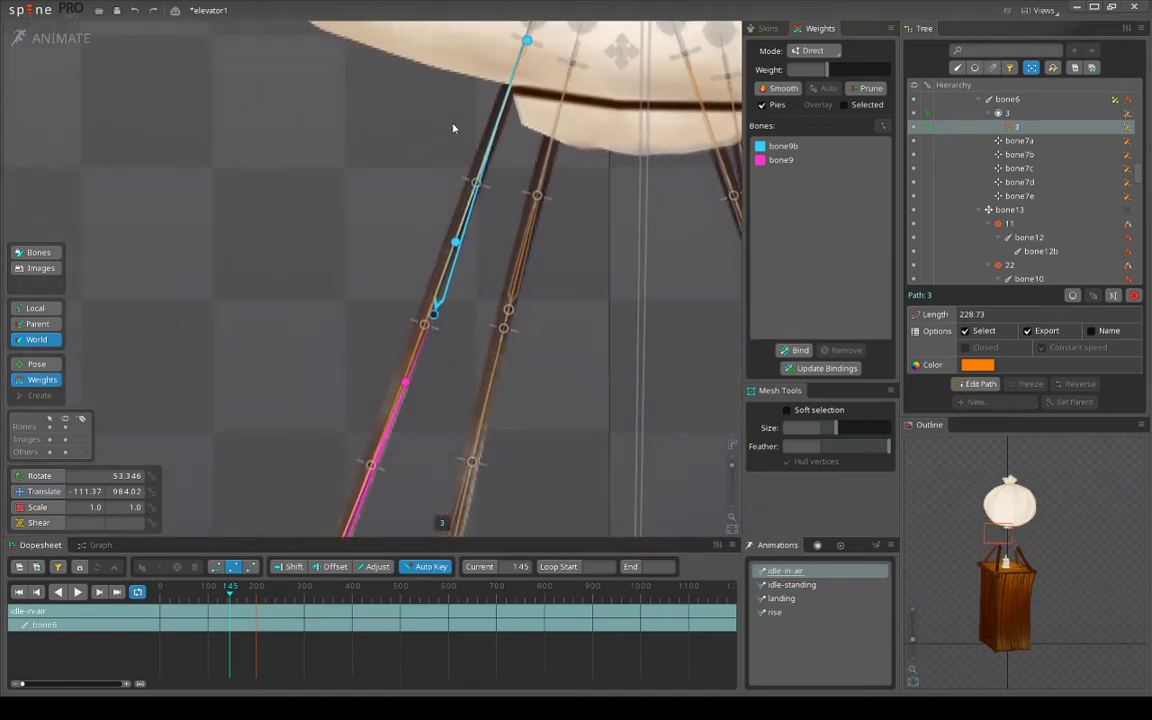
{"action": "scroll", "coordinate": [460, 255], "scroll_direction": "down", "scroll_amount": 2}
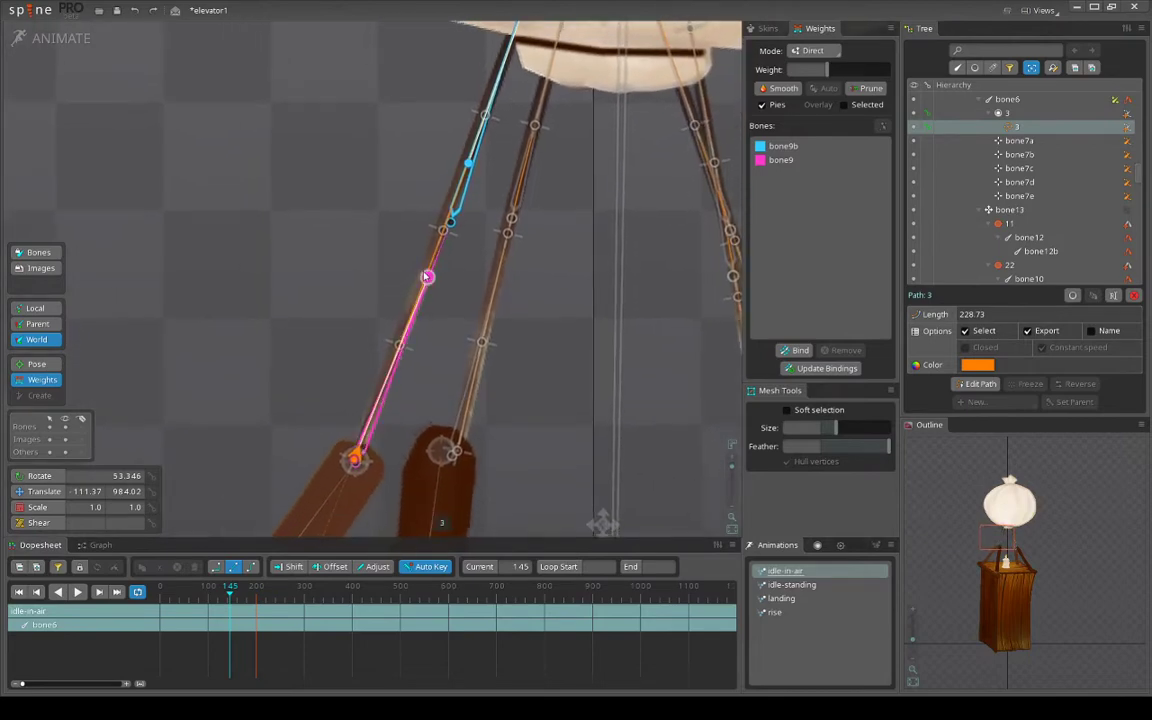
{"action": "left_click_drag", "start_coordinate": [480, 174], "coordinate": [380, 206]}
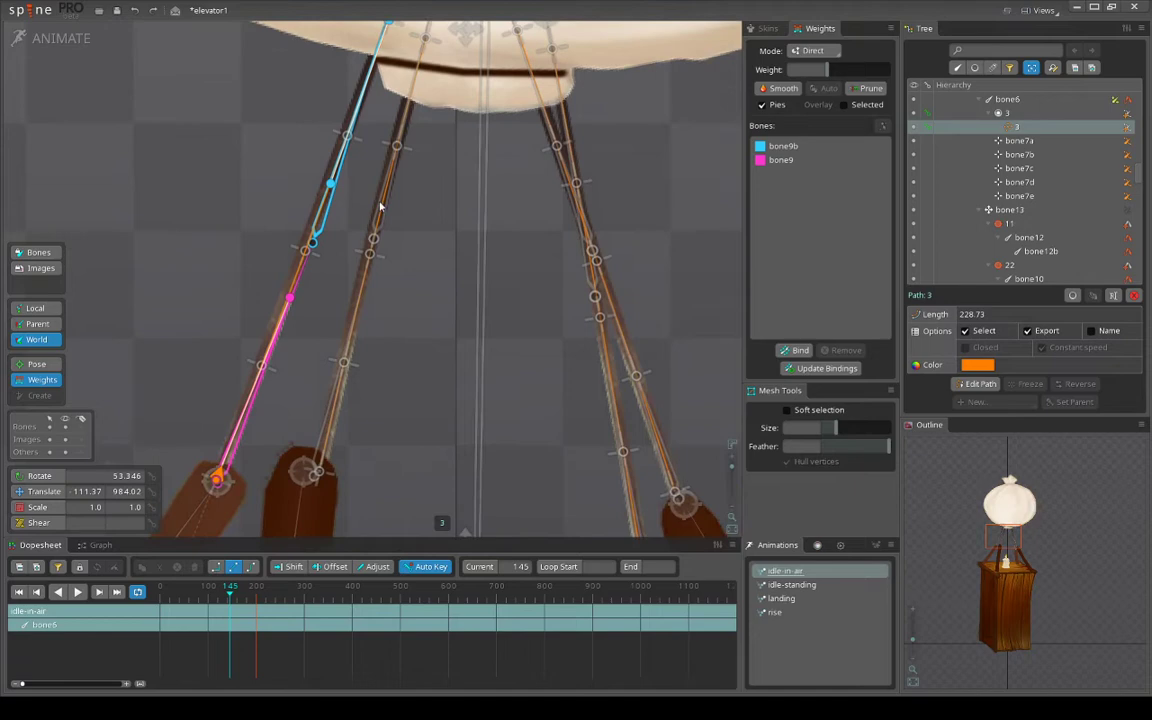
{"action": "left_click_drag", "start_coordinate": [315, 344], "coordinate": [435, 386]}
{"action": "left_click_drag", "start_coordinate": [453, 344], "coordinate": [424, 329]}
{"action": "scroll", "coordinate": [424, 329], "scroll_direction": "down", "scroll_amount": 2}
{"action": "scroll", "coordinate": [418, 325], "scroll_direction": "up", "scroll_amount": 2}
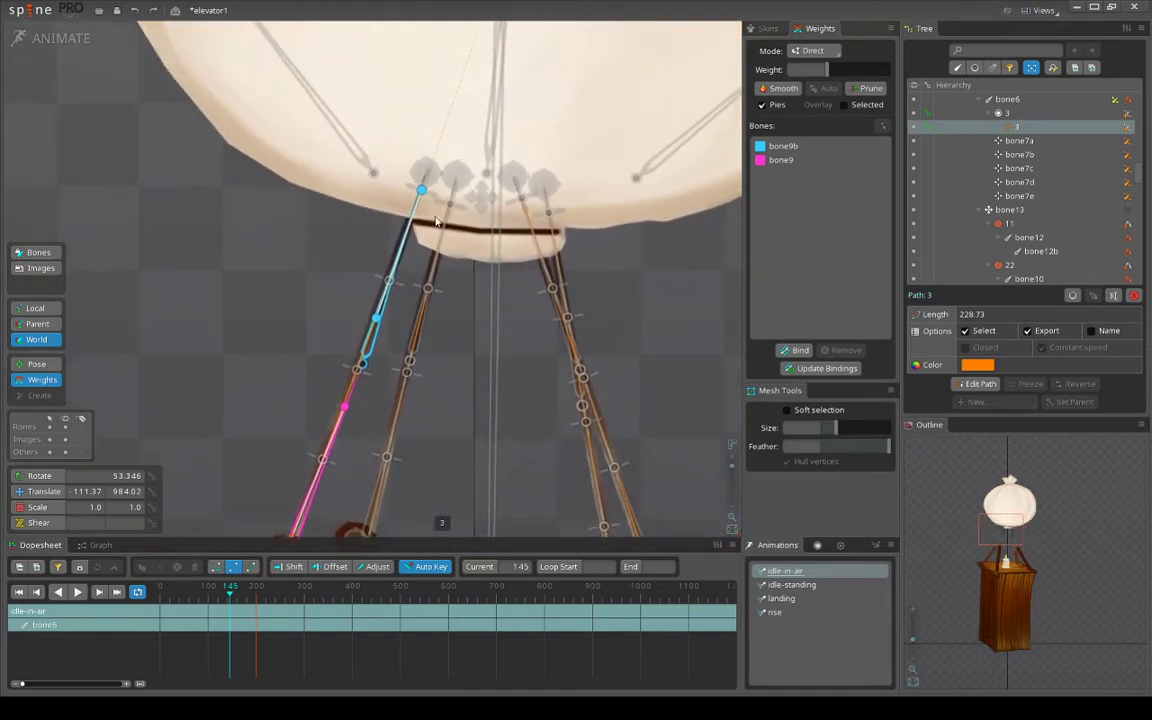
Leave the weights view and select the leftmost rope's two bones, bone9b and bone9
{"action": "key", "text": "v"}
{"action": "key", "text": "space"}
{"action": "left_click", "coordinate": [354, 368]}
{"action": "left_click_drag", "start_coordinate": [343, 485], "coordinate": [347, 396]}
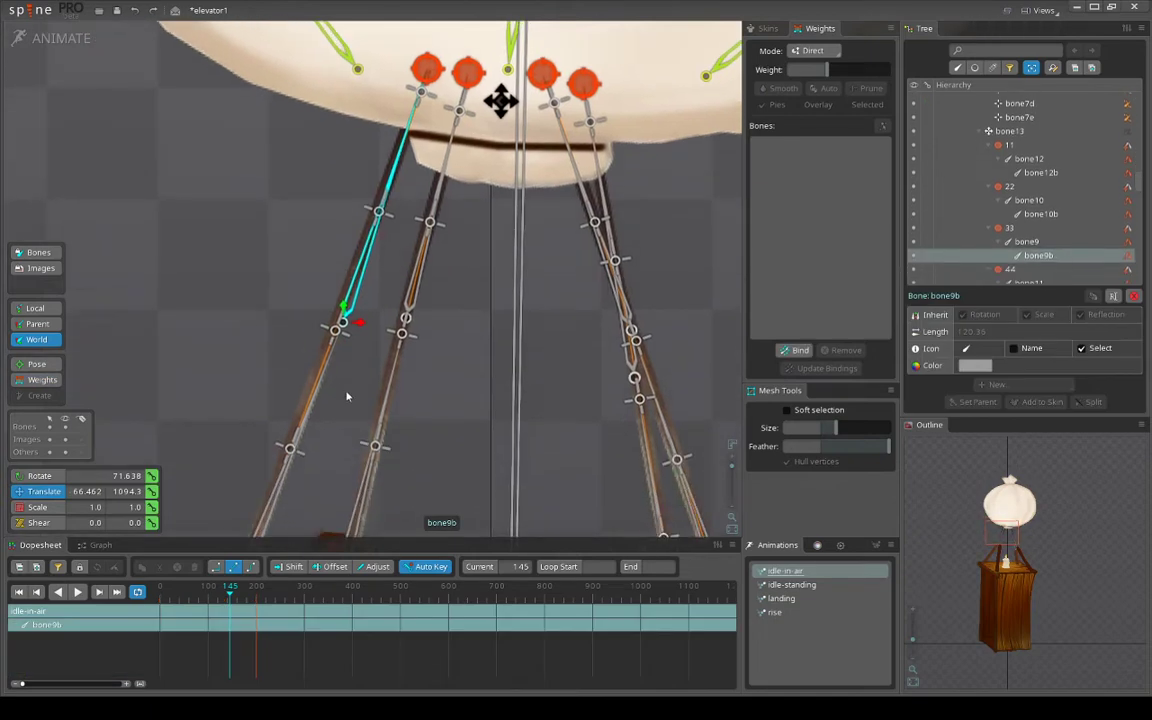
{"action": "left_click", "coordinate": [322, 398], "text": "ctrl"}
{"action": "left_click_drag", "start_coordinate": [402, 300], "coordinate": [418, 426]}
{"action": "scroll", "coordinate": [441, 203], "scroll_direction": "up", "scroll_amount": 2}
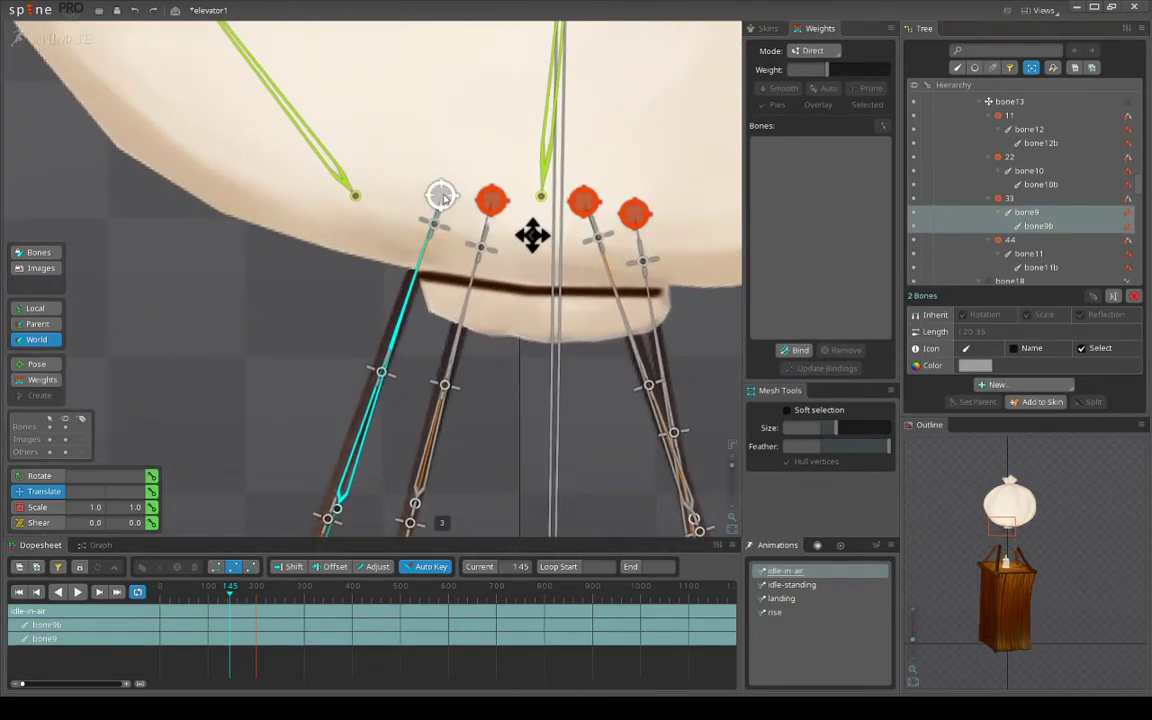
Select target bone 3 under the balloon, and select all four rope target bones 1, 2, 3 and 4 together
{"action": "left_click", "coordinate": [441, 197]}
{"action": "scroll", "coordinate": [441, 200], "scroll_direction": "down", "scroll_amount": 3}
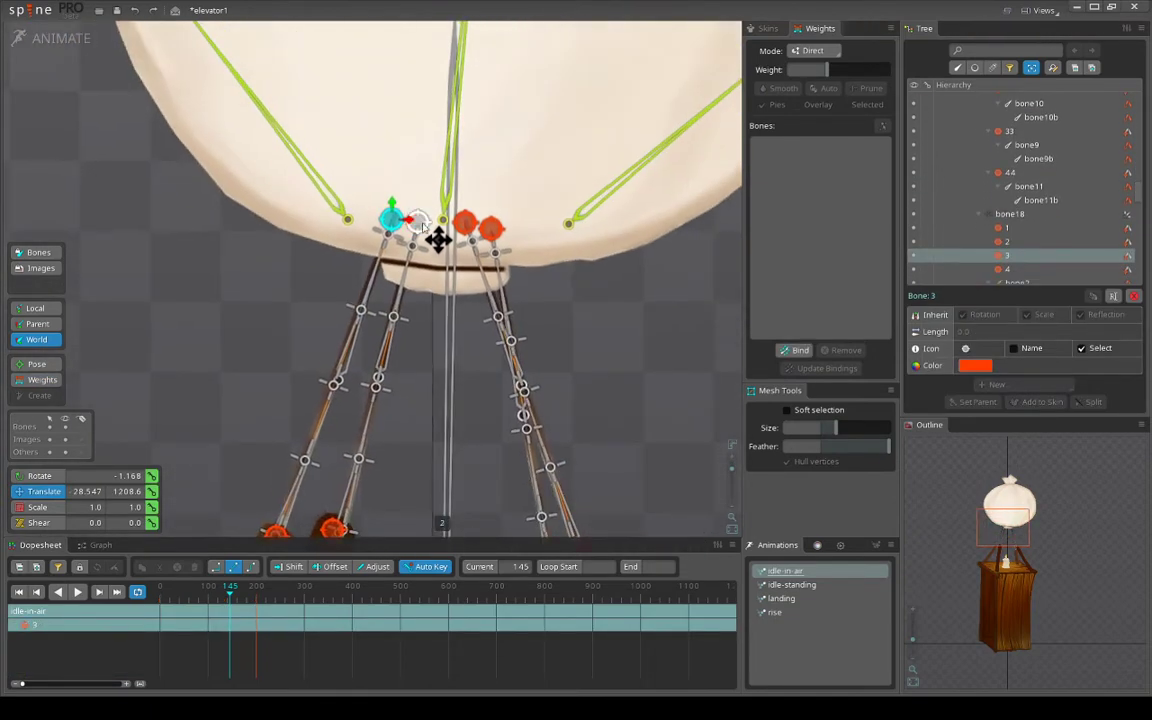
{"action": "left_click", "coordinate": [420, 226]}
{"action": "left_click", "coordinate": [466, 224], "text": "ctrl"}
{"action": "left_click", "coordinate": [491, 229], "text": "ctrl"}
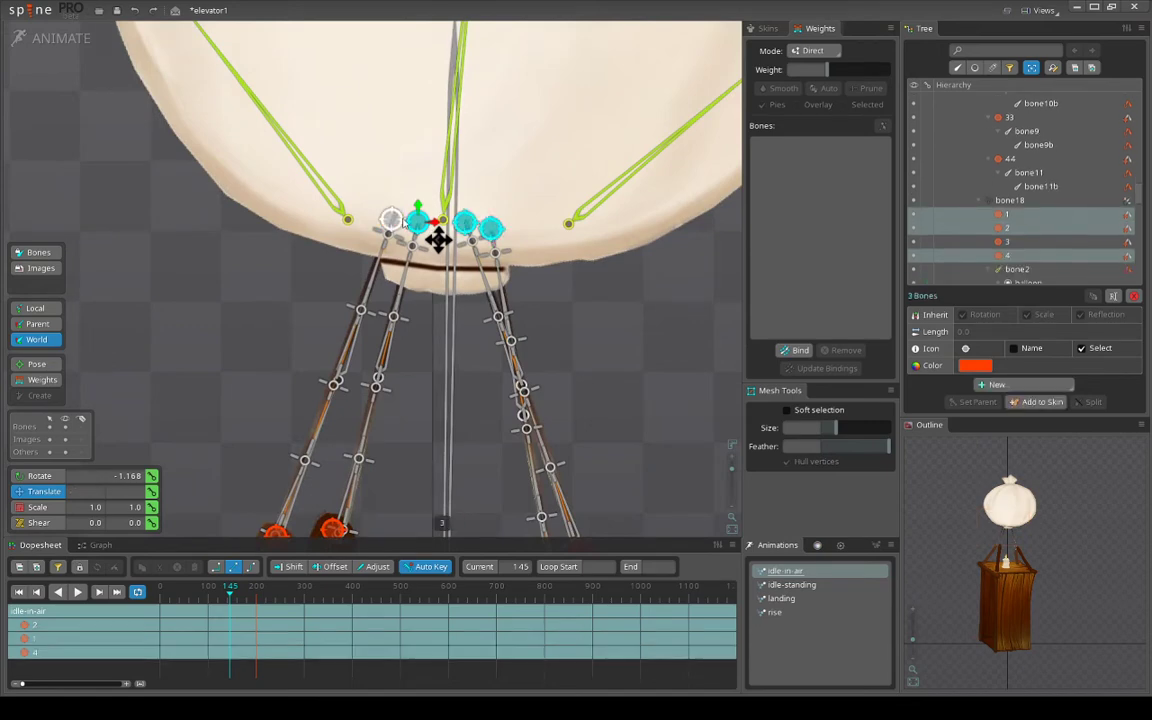
{"action": "left_click", "coordinate": [392, 221], "text": "ctrl"}
{"action": "scroll", "coordinate": [380, 330], "scroll_direction": "up", "scroll_amount": 2}
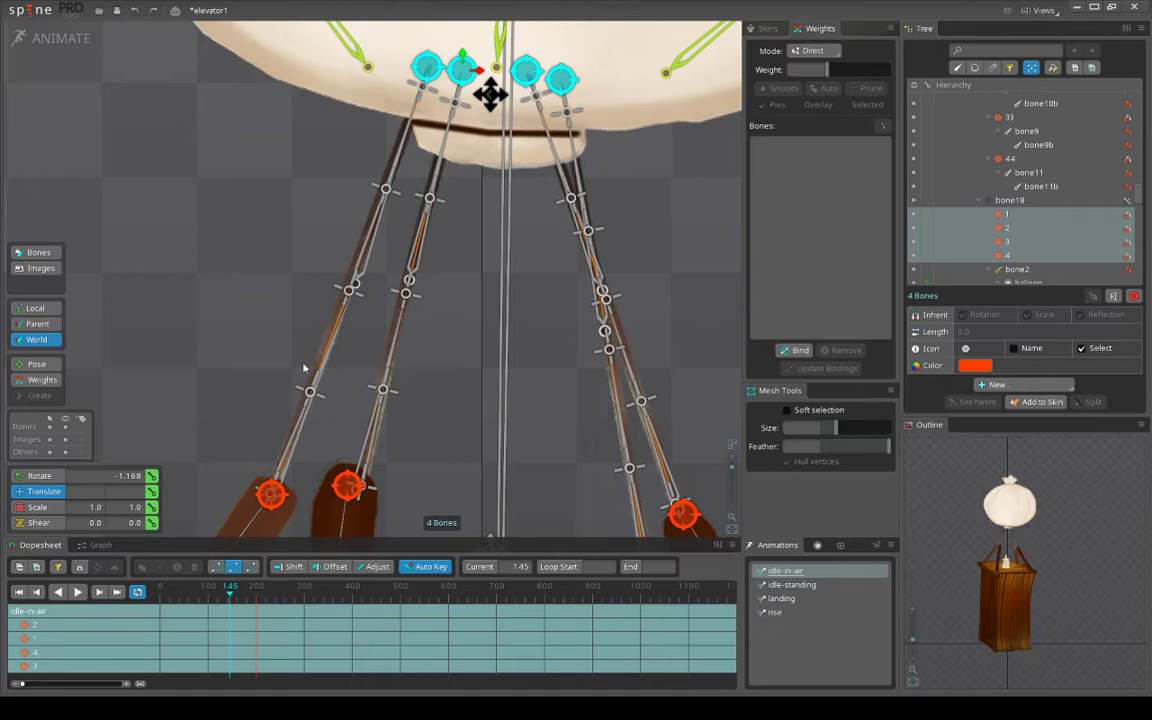
Select bone7d on the leftmost rope to examine its placement along the path
{"action": "scroll", "coordinate": [316, 354], "scroll_direction": "up", "scroll_amount": 3}
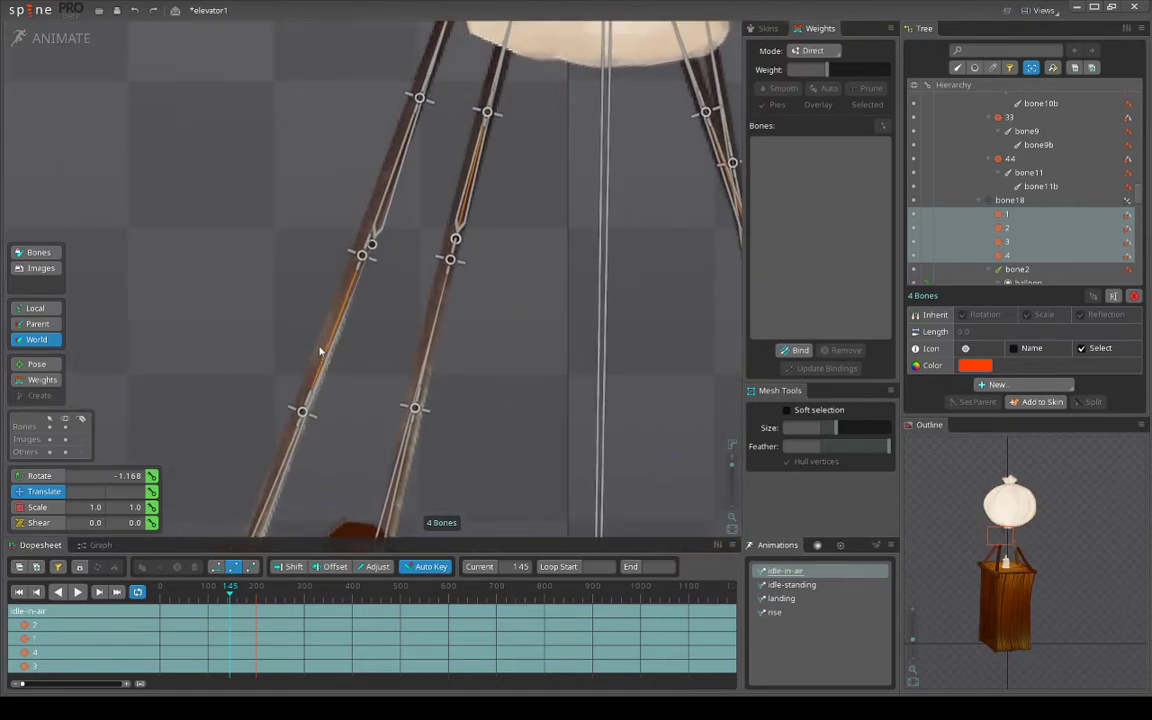
{"action": "scroll", "coordinate": [378, 330], "scroll_direction": "down", "scroll_amount": 3}
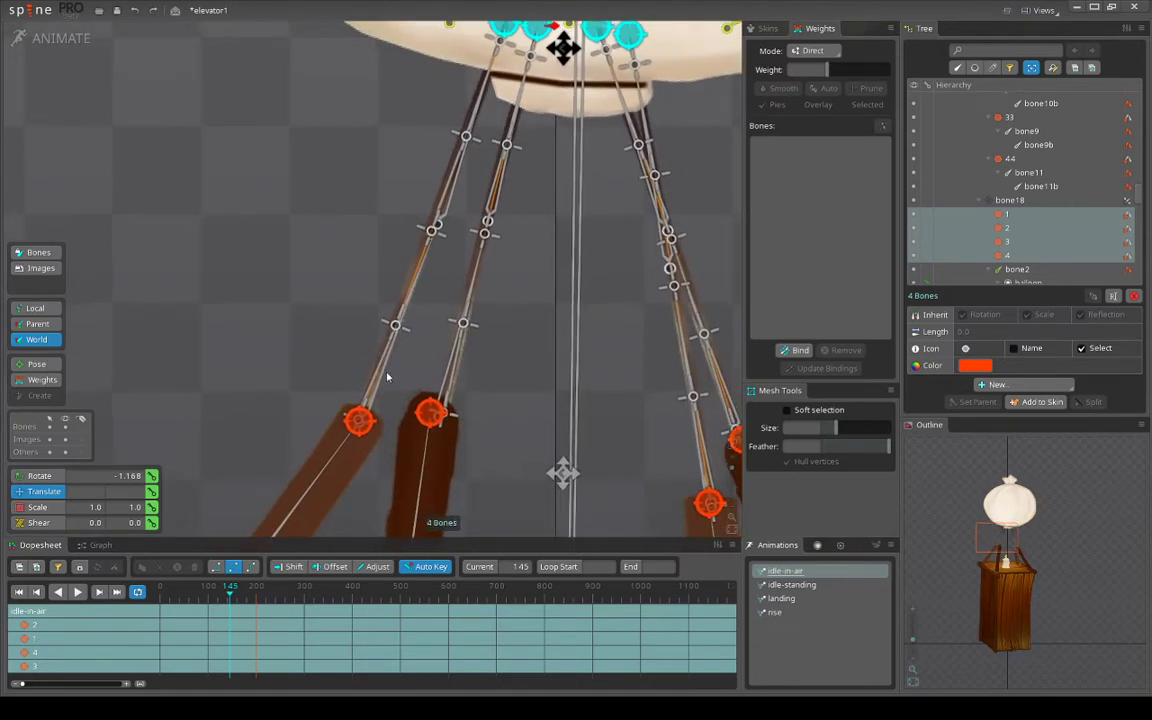
{"action": "scroll", "coordinate": [396, 322], "scroll_direction": "up", "scroll_amount": 3}
{"action": "left_click", "coordinate": [396, 320]}
{"action": "scroll", "coordinate": [370, 295], "scroll_direction": "down", "scroll_amount": 2}
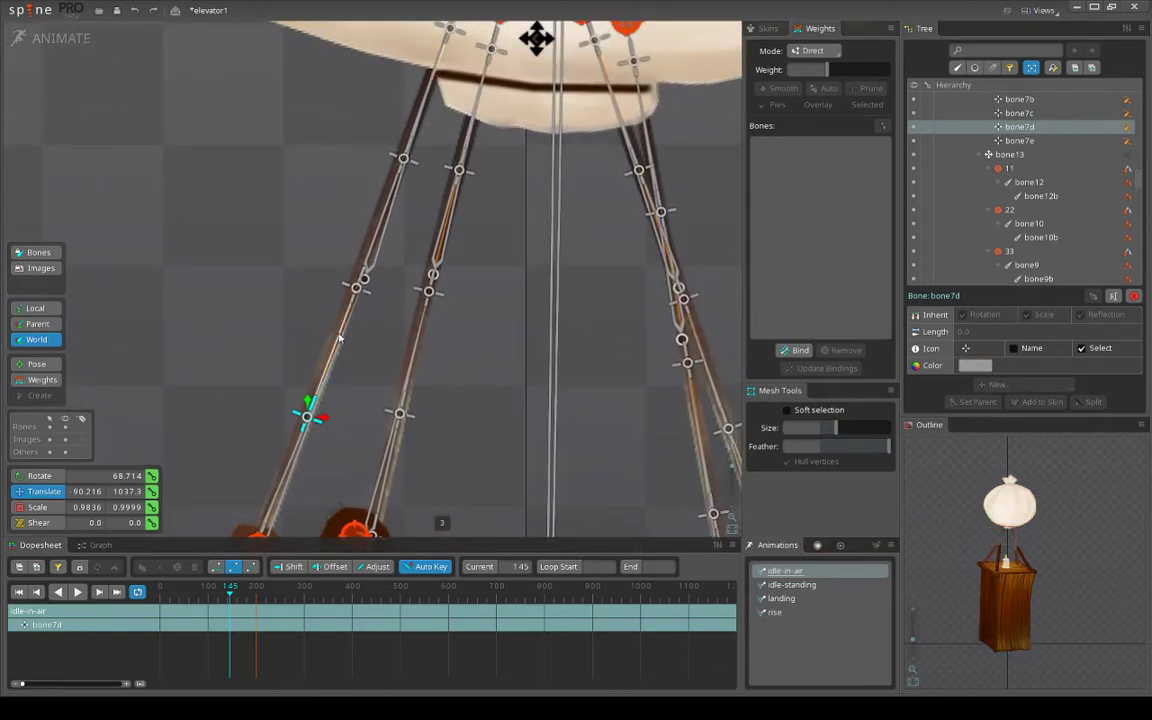
{"action": "scroll", "coordinate": [336, 343], "scroll_direction": "down", "scroll_amount": 2}
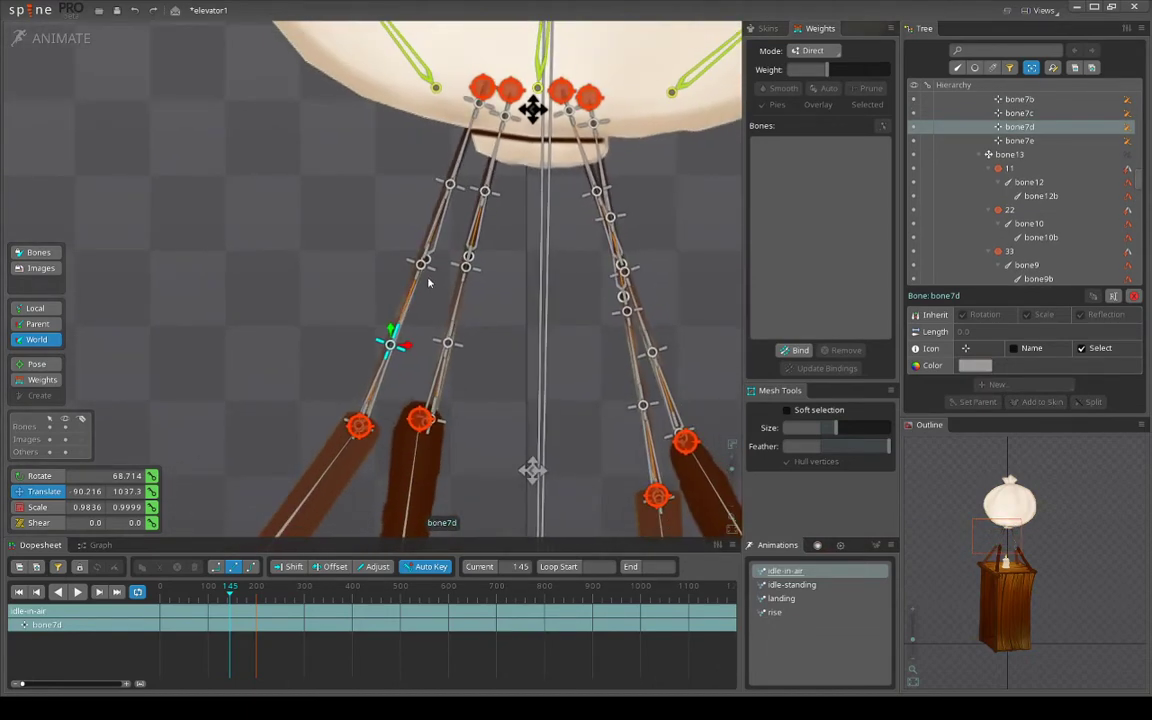
Select bone7b, bone7c and bone7d together to examine how they are spaced along the leftmost rope
{"action": "scroll", "coordinate": [428, 283], "scroll_direction": "down", "scroll_amount": 2}
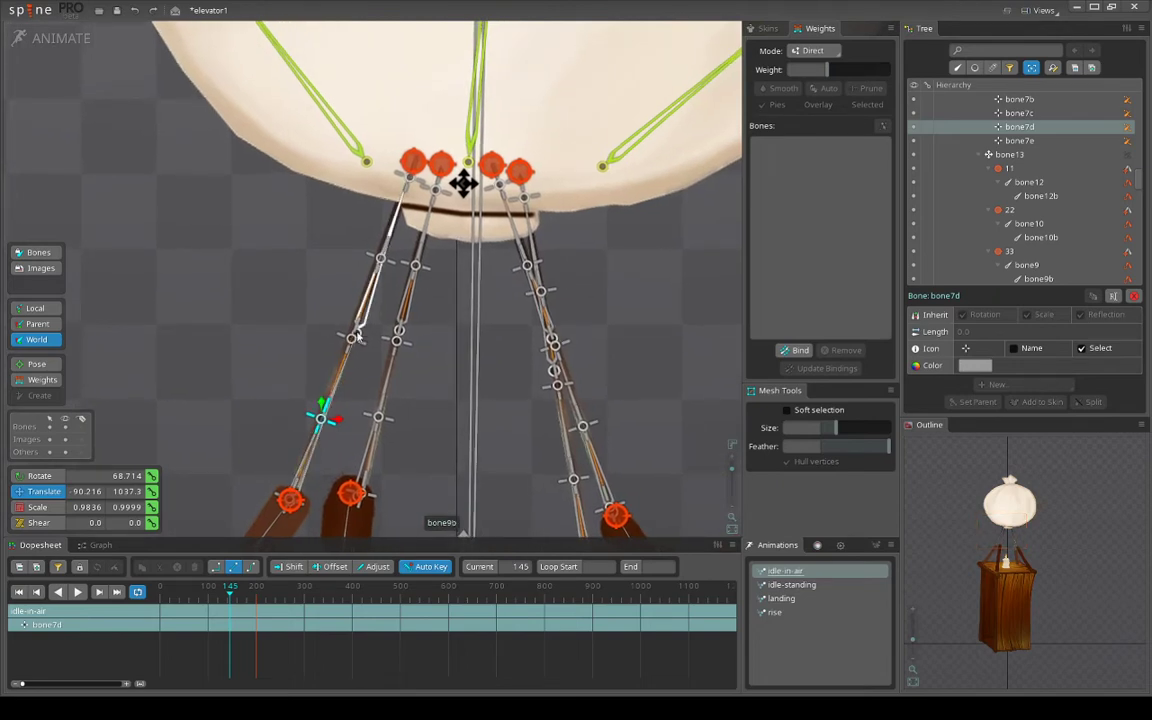
{"action": "left_click", "coordinate": [352, 338], "text": "ctrl"}
{"action": "left_click", "coordinate": [381, 259], "text": "ctrl"}
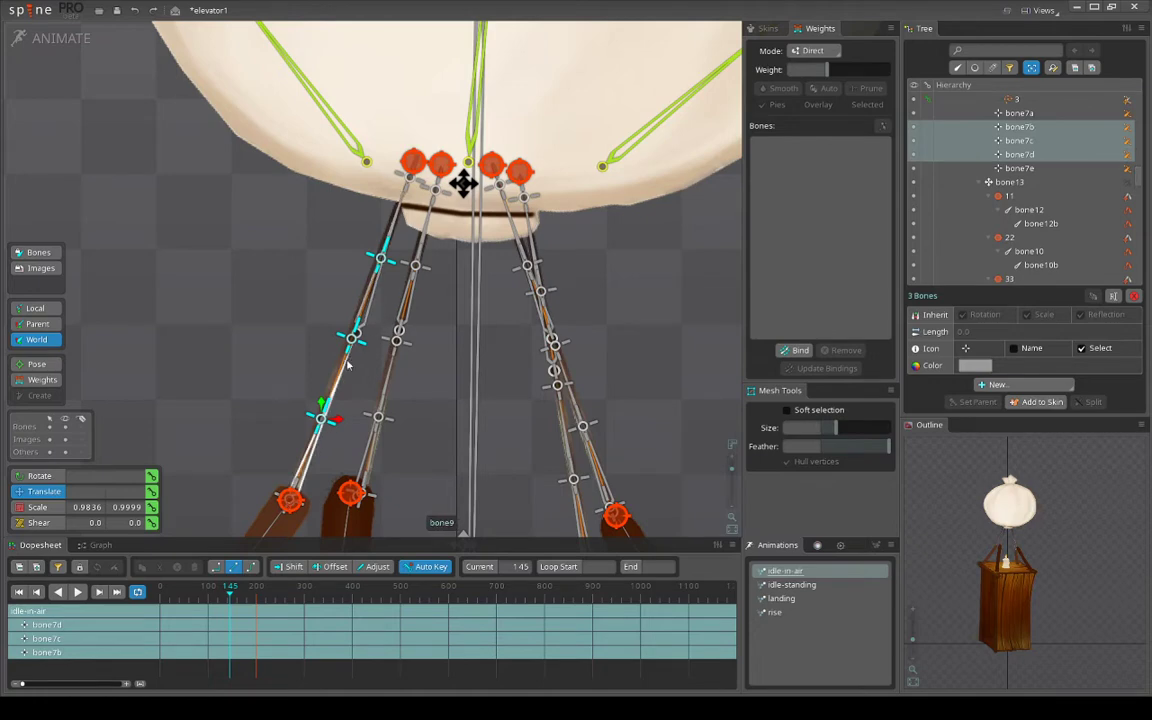
Move path 3 away from the leftmost rope to test how the rope bones follow it, and undo the moves
{"action": "left_click", "coordinate": [293, 327]}
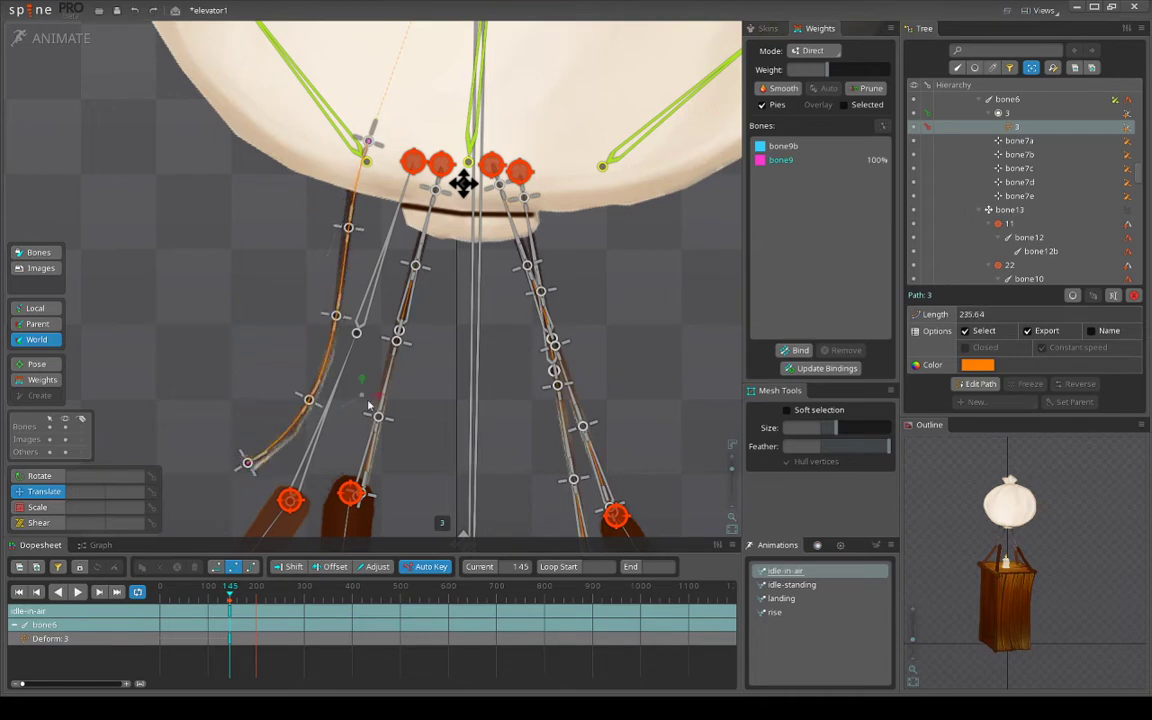
{"action": "left_click_drag", "start_coordinate": [369, 404], "coordinate": [279, 218]}
{"action": "left_click_drag", "start_coordinate": [128, 404], "coordinate": [312, 215]}
{"action": "key", "text": "ctrl+z"}
{"action": "key", "text": "ctrl+z"}
{"action": "left_click_drag", "start_coordinate": [373, 265], "coordinate": [331, 278]}
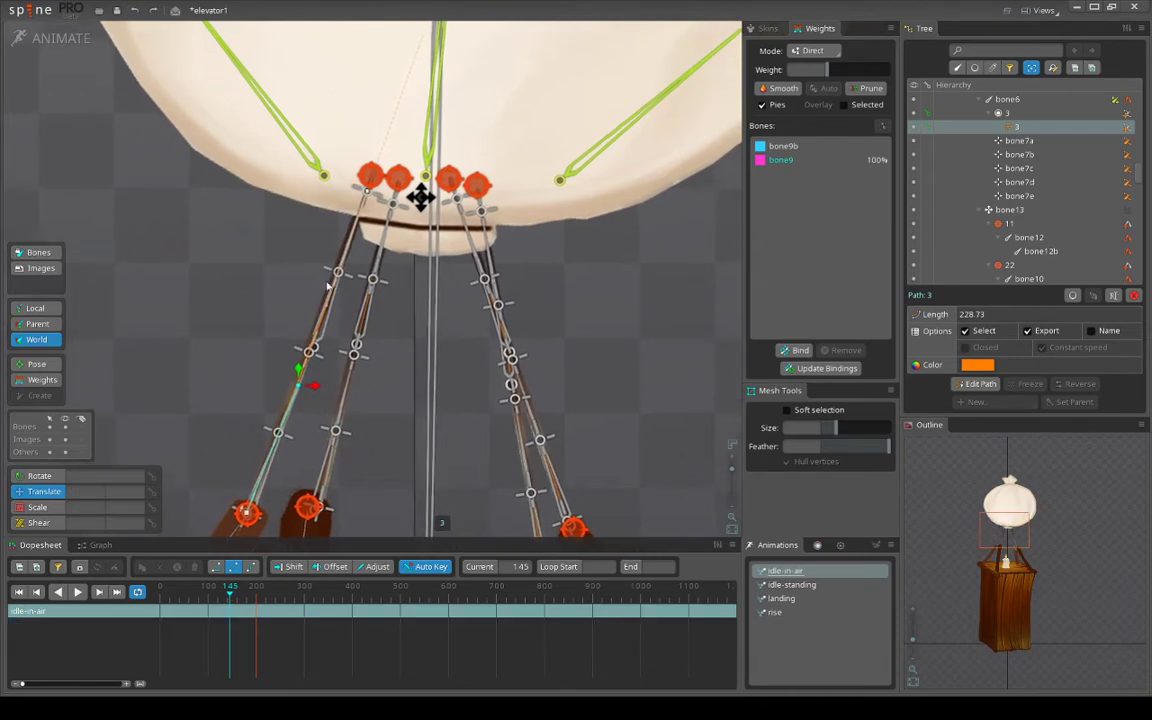
Clear the path selection and select bone9b and bone9 together to examine how they run along the leftmost rope
{"action": "scroll", "coordinate": [340, 335], "scroll_direction": "up", "scroll_amount": 2}
{"action": "key", "text": "space"}
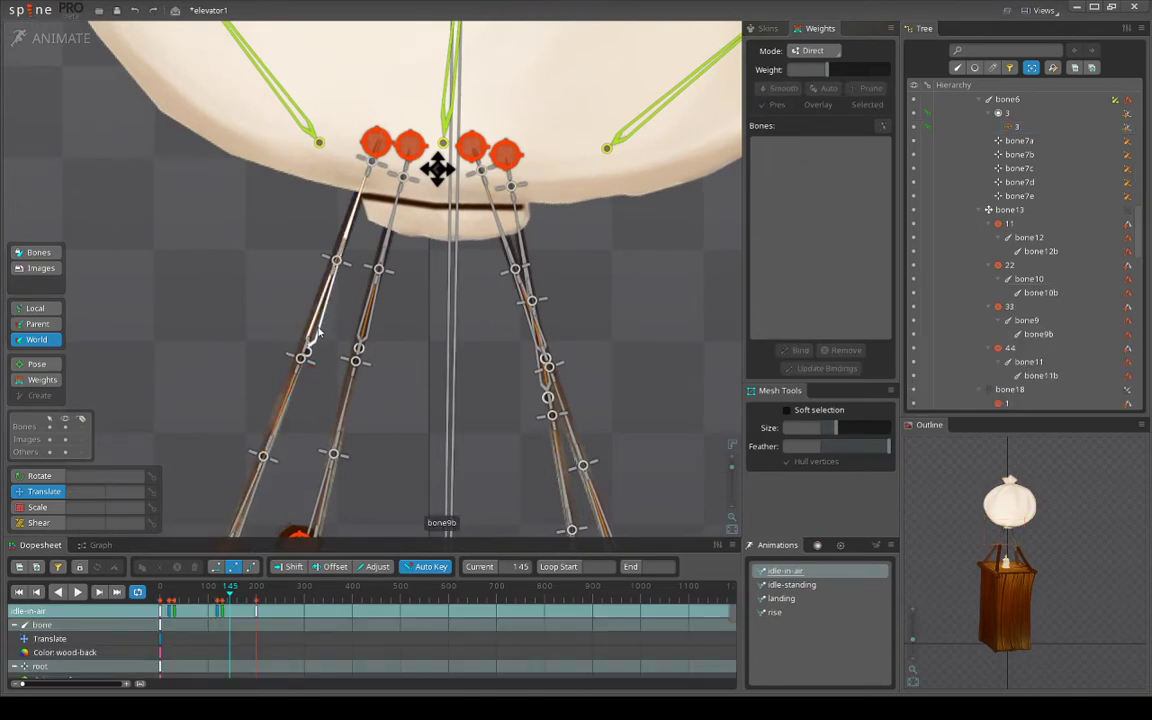
{"action": "left_click", "coordinate": [318, 331]}
{"action": "left_click", "coordinate": [280, 420], "text": "ctrl"}
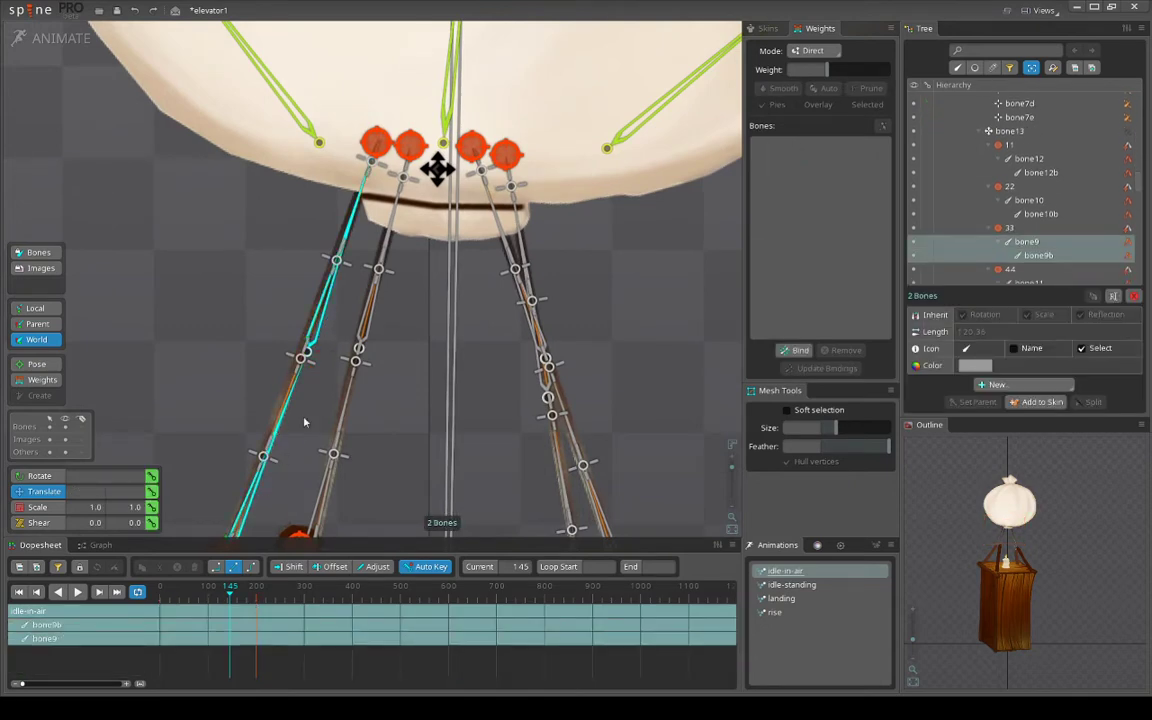
{"action": "scroll", "coordinate": [335, 290], "scroll_direction": "down", "scroll_amount": 2}
{"action": "scroll", "coordinate": [339, 291], "scroll_direction": "up", "scroll_amount": 2}
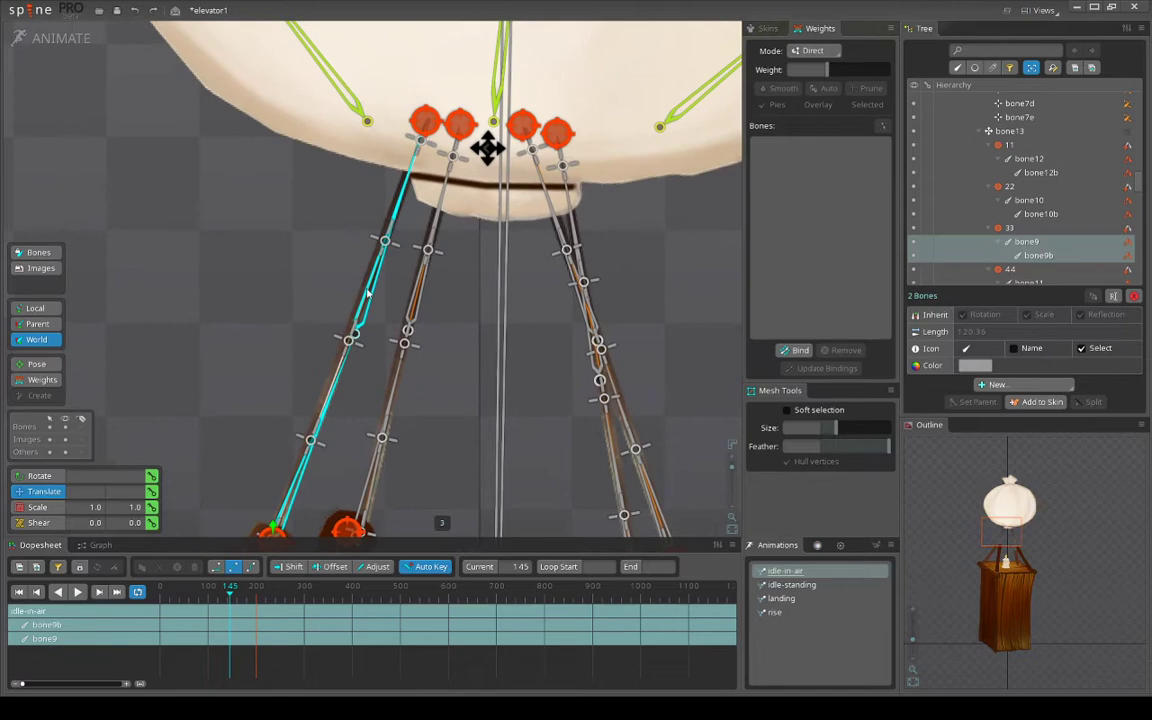
Lower bone18 under the balloon to about X 3.5, Y 1154 to examine how the ropes slacken
{"action": "scroll", "coordinate": [487, 148], "scroll_direction": "down", "scroll_amount": 3}
{"action": "left_click", "coordinate": [403, 195]}
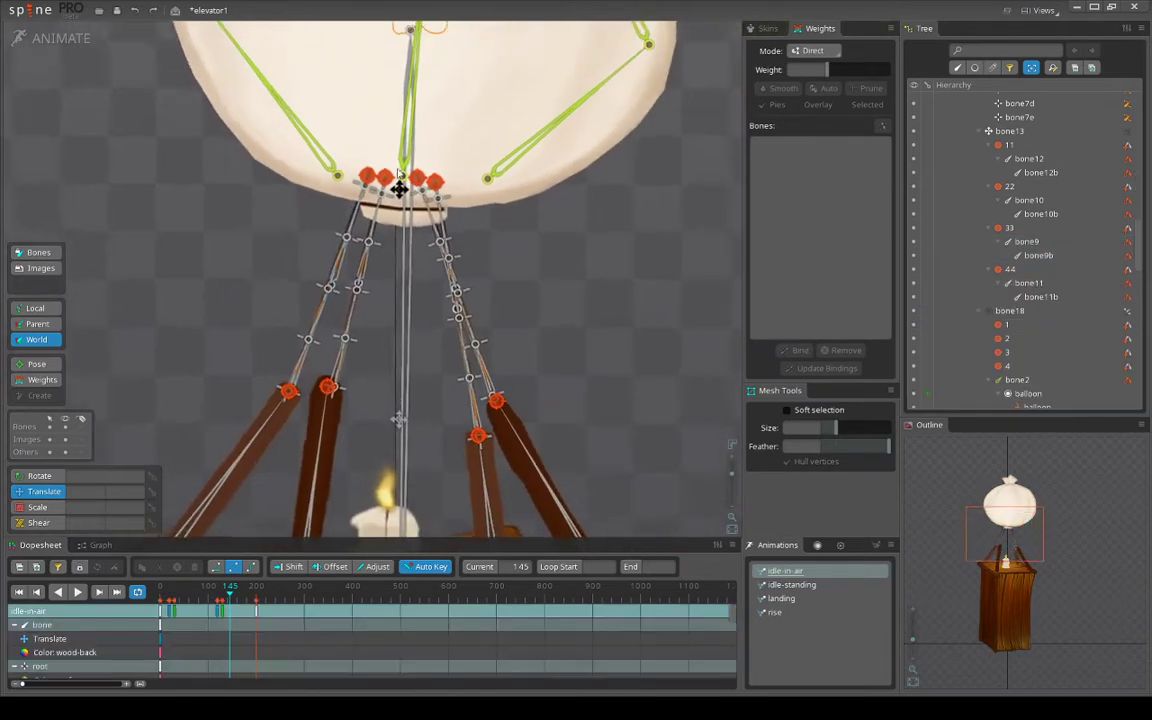
{"action": "left_click_drag", "start_coordinate": [408, 203], "coordinate": [410, 251]}
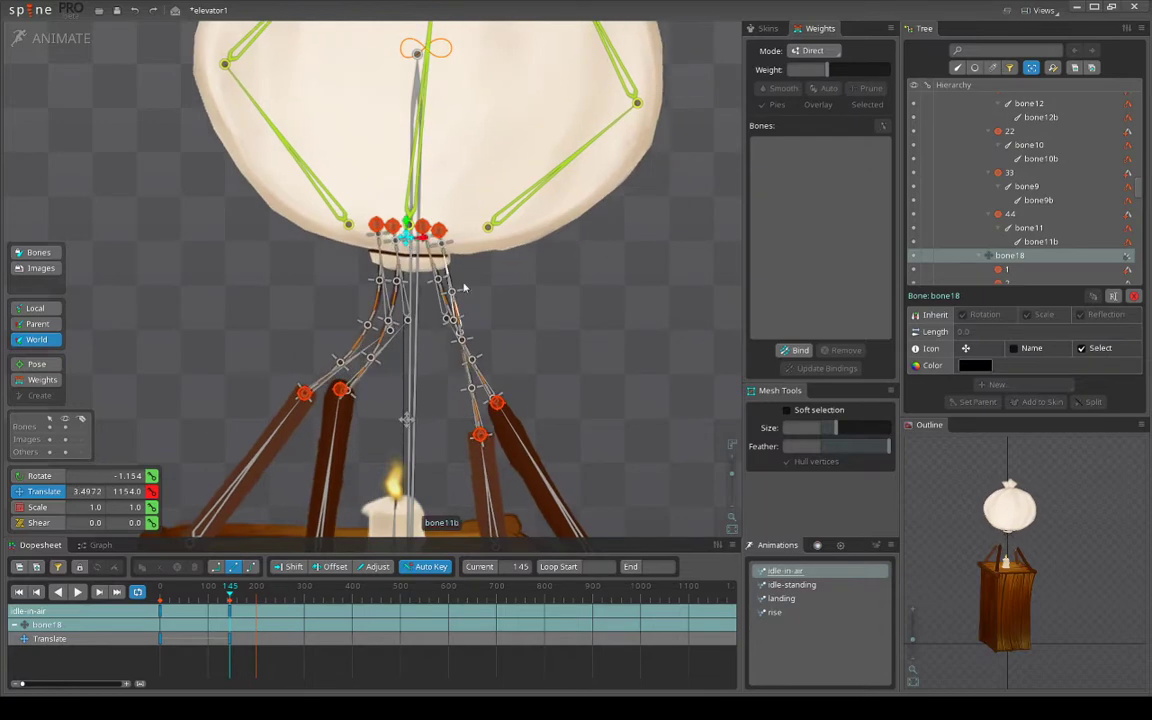
{"action": "scroll", "coordinate": [1009, 598], "scroll_direction": "up", "scroll_amount": 6}
{"action": "scroll", "coordinate": [1055, 590], "scroll_direction": "down", "scroll_amount": 4}
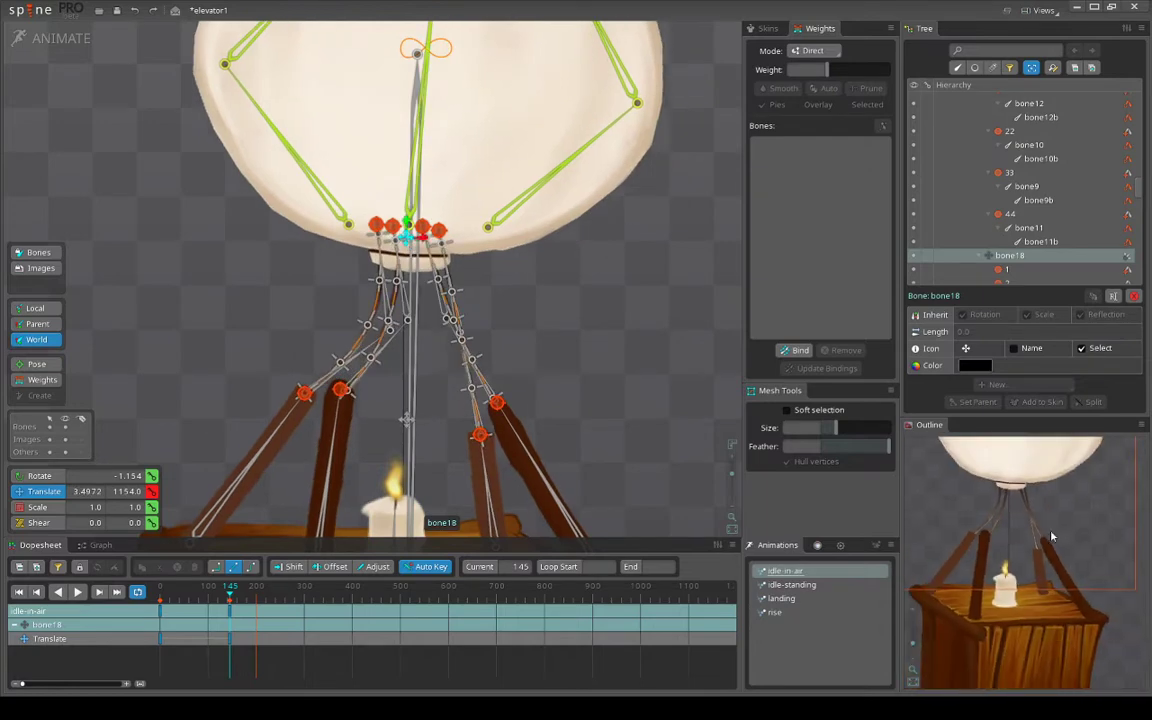
Try lowering bone18 further to about X 33.3, Y 1084.3 to test stronger rope bending, and undo that move
{"action": "scroll", "coordinate": [1065, 559], "scroll_direction": "up", "scroll_amount": 1}
{"action": "left_click_drag", "start_coordinate": [633, 295], "coordinate": [563, 295]}
{"action": "left_click_drag", "start_coordinate": [559, 238], "coordinate": [585, 300]}
{"action": "scroll", "coordinate": [221, 367], "scroll_direction": "up", "scroll_amount": 3}
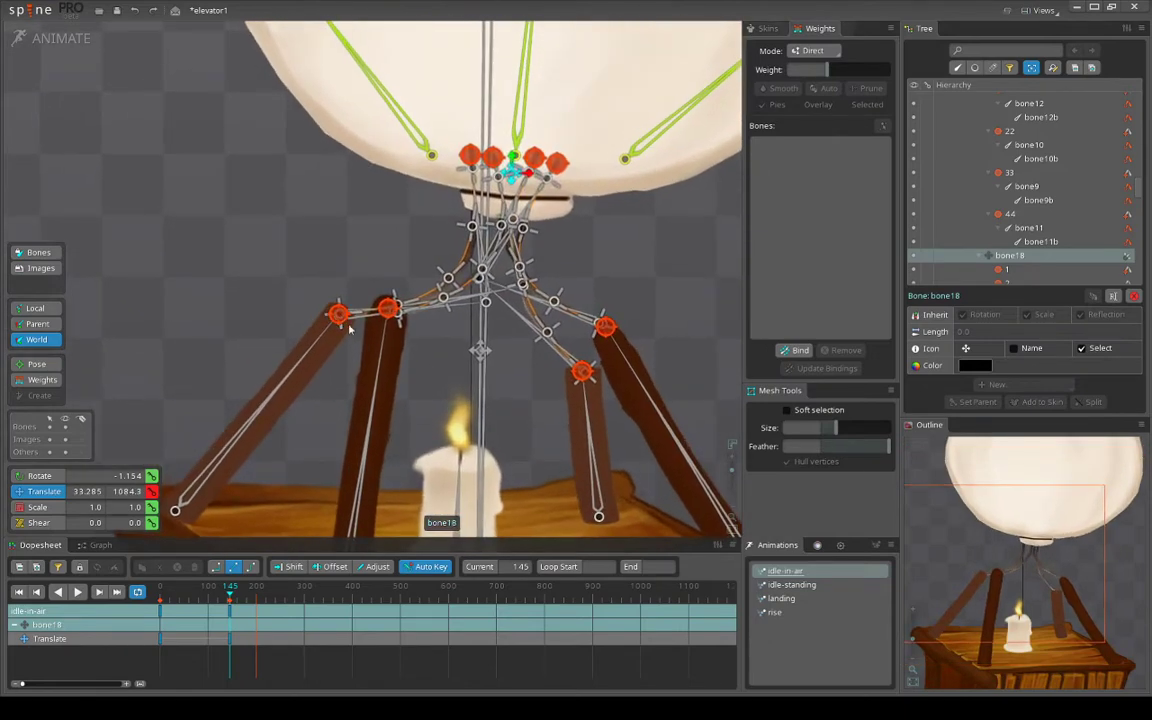
{"action": "key", "text": "ctrl+z"}
{"action": "scroll", "coordinate": [333, 318], "scroll_direction": "up", "scroll_amount": 3}
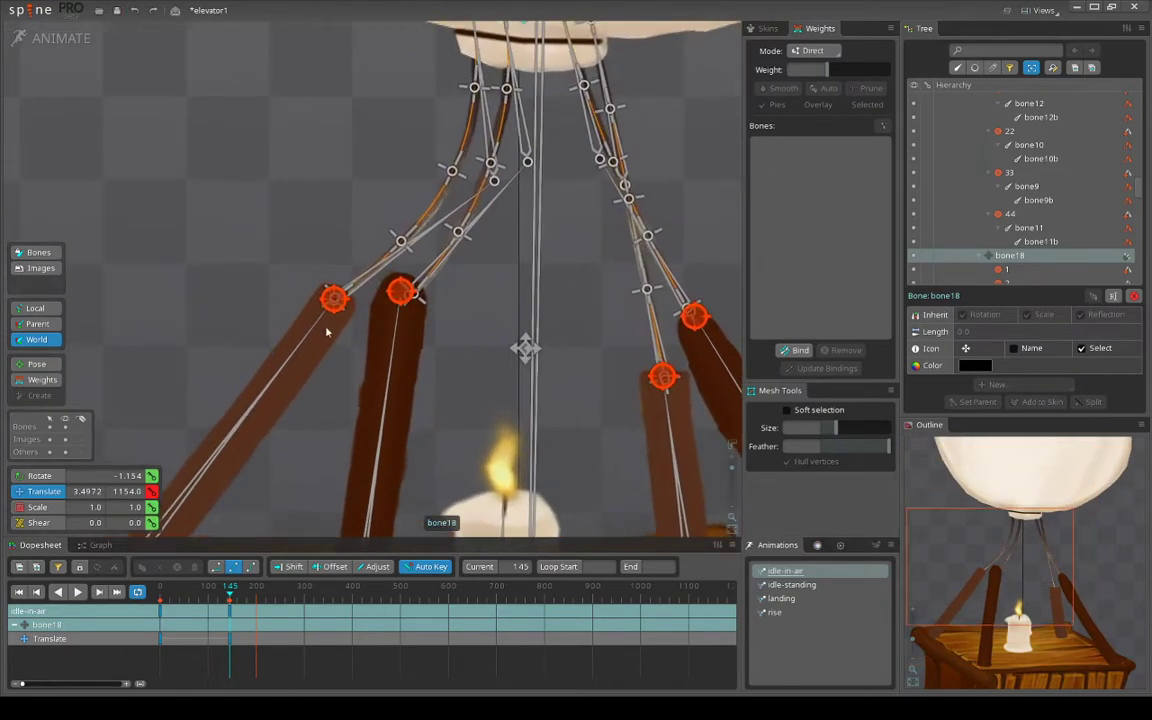
Select bone 33 and bone7e at the leftmost post's upper end to examine how the rope attaches there
{"action": "scroll", "coordinate": [328, 335], "scroll_direction": "down", "scroll_amount": 3}
{"action": "left_click_drag", "start_coordinate": [329, 340], "coordinate": [388, 302]}
{"action": "scroll", "coordinate": [388, 300], "scroll_direction": "up", "scroll_amount": 1}
{"action": "left_click", "coordinate": [398, 271]}
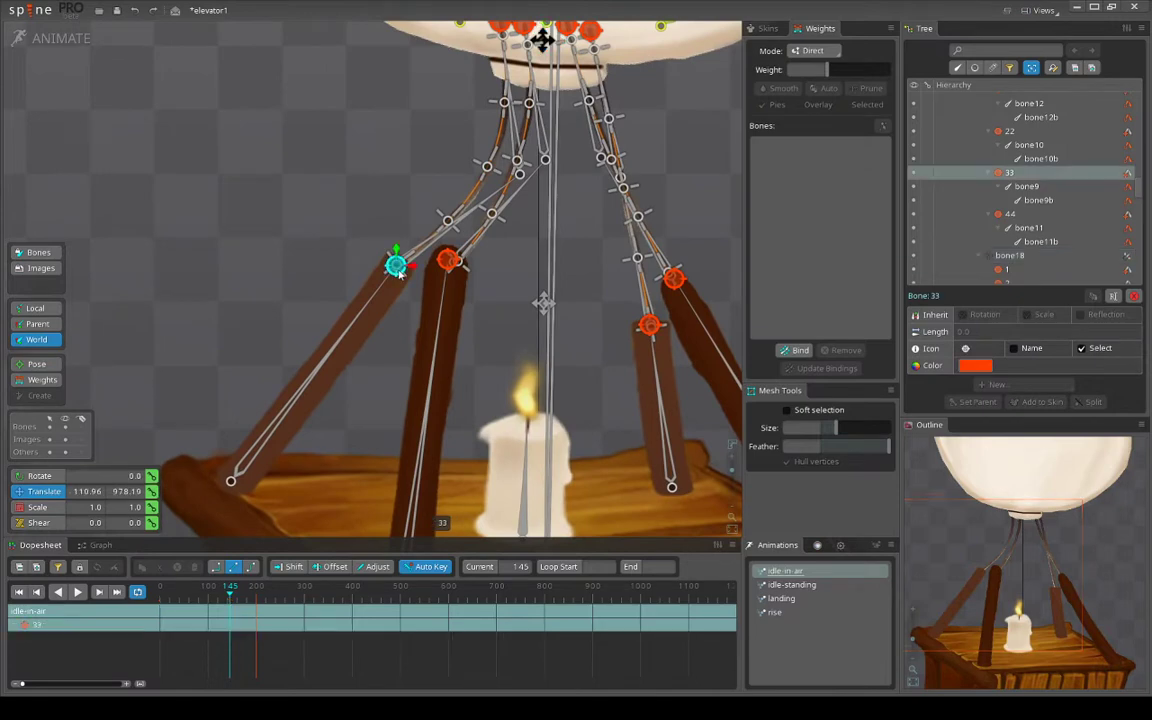
{"action": "left_click_drag", "start_coordinate": [463, 306], "coordinate": [352, 337]}
{"action": "scroll", "coordinate": [301, 312], "scroll_direction": "up", "scroll_amount": 1}
{"action": "scroll", "coordinate": [300, 313], "scroll_direction": "up", "scroll_amount": 4}
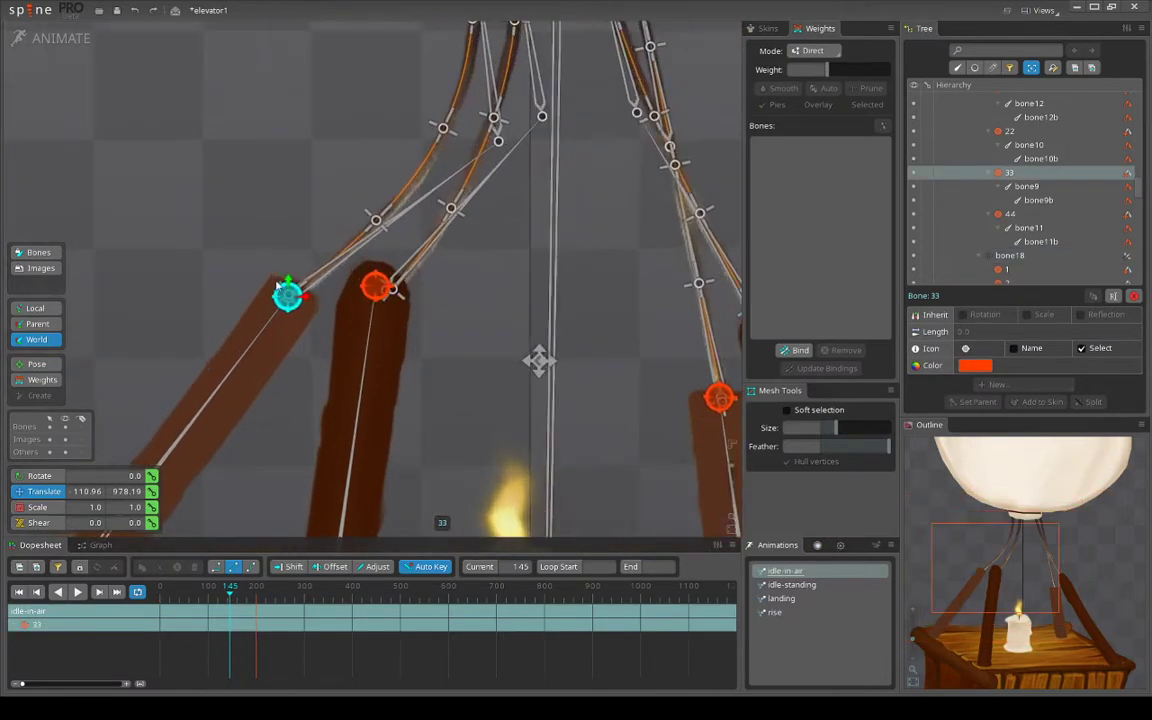
{"action": "left_click", "coordinate": [295, 299]}
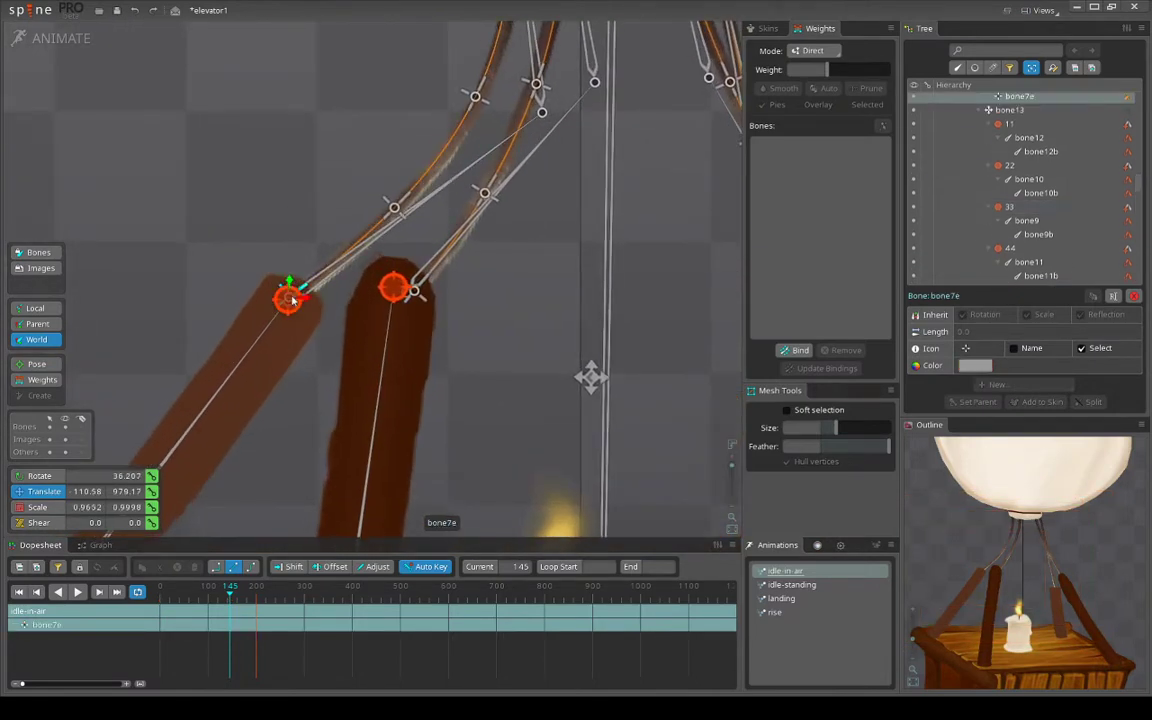
Lower bone18 to about X 9.9, Y 1091.2 to test how the ropes and posts react, undoing the extra change
{"action": "scroll", "coordinate": [340, 318], "scroll_direction": "down", "scroll_amount": 4}
{"action": "left_click_drag", "start_coordinate": [377, 336], "coordinate": [417, 316]}
{"action": "scroll", "coordinate": [417, 316], "scroll_direction": "down", "scroll_amount": 2}
{"action": "left_click_drag", "start_coordinate": [358, 466], "coordinate": [320, 468]}
{"action": "scroll", "coordinate": [320, 468], "scroll_direction": "down", "scroll_amount": 2}
{"action": "left_click", "coordinate": [385, 217]}
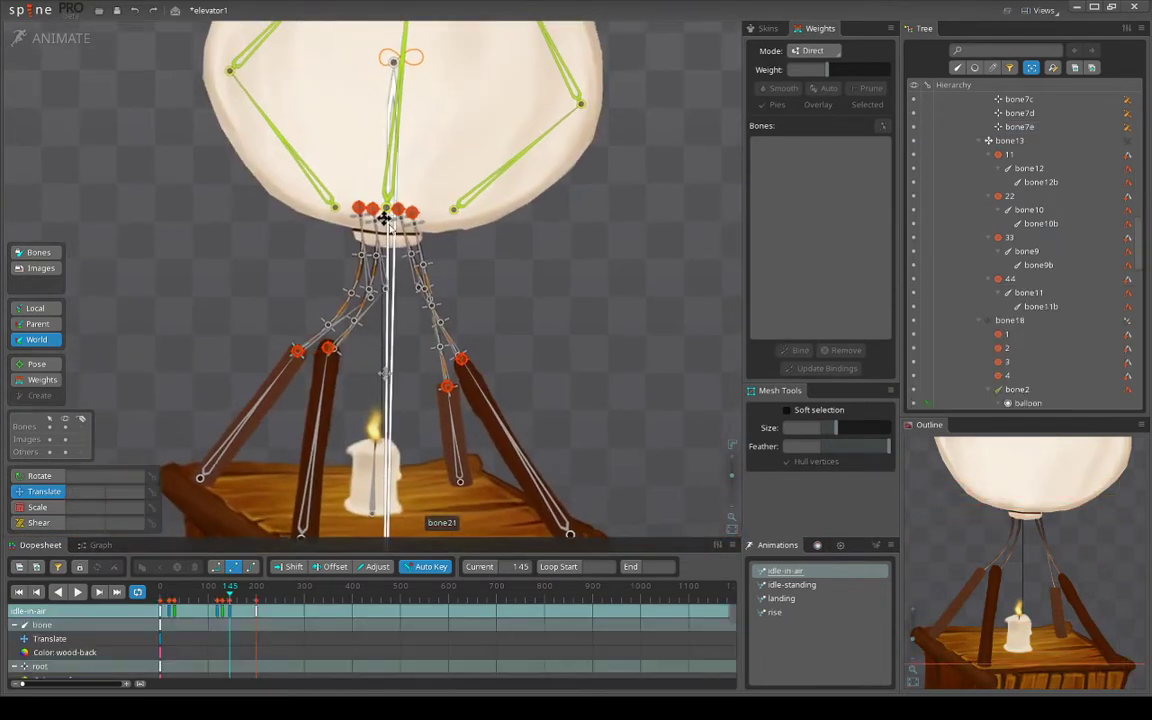
{"action": "left_click_drag", "start_coordinate": [385, 222], "coordinate": [377, 313]}
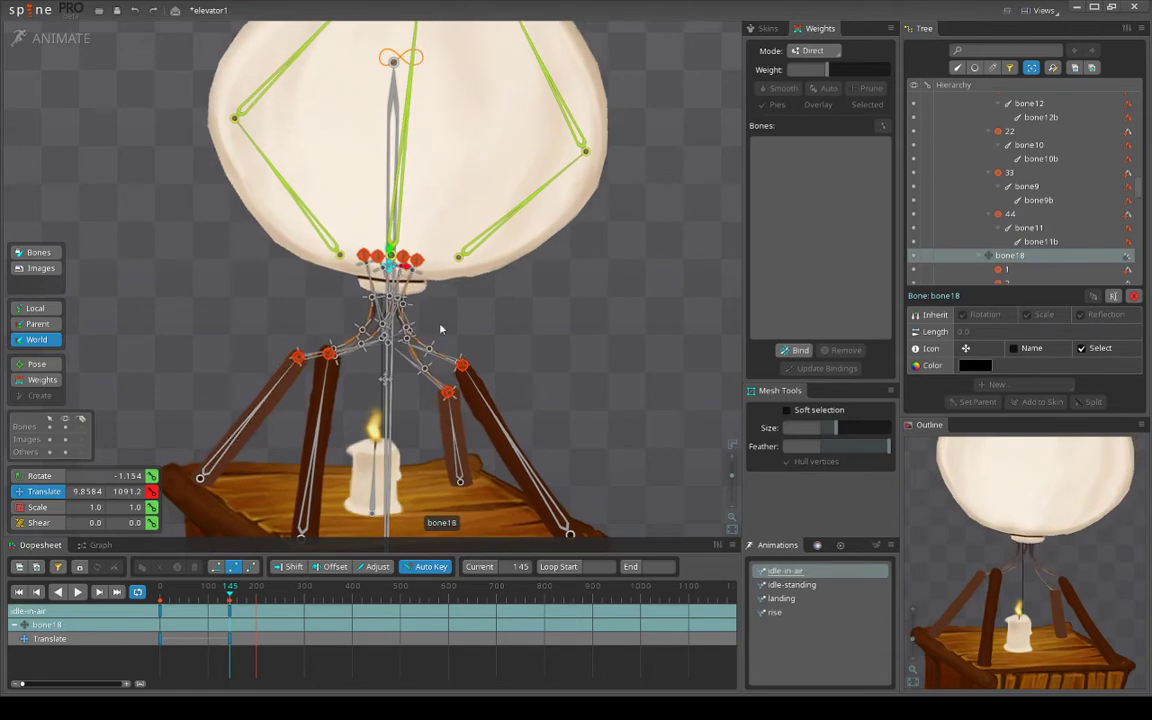
{"action": "scroll", "coordinate": [372, 358], "scroll_direction": "up", "scroll_amount": 2}
{"action": "left_click_drag", "start_coordinate": [533, 297], "coordinate": [489, 303]}
{"action": "key", "text": "ctrl+z"}
Select bone13 between the posts and examine its wood transform constraint, including the constrained bone, target and translate mix
{"action": "left_click", "coordinate": [384, 393]}
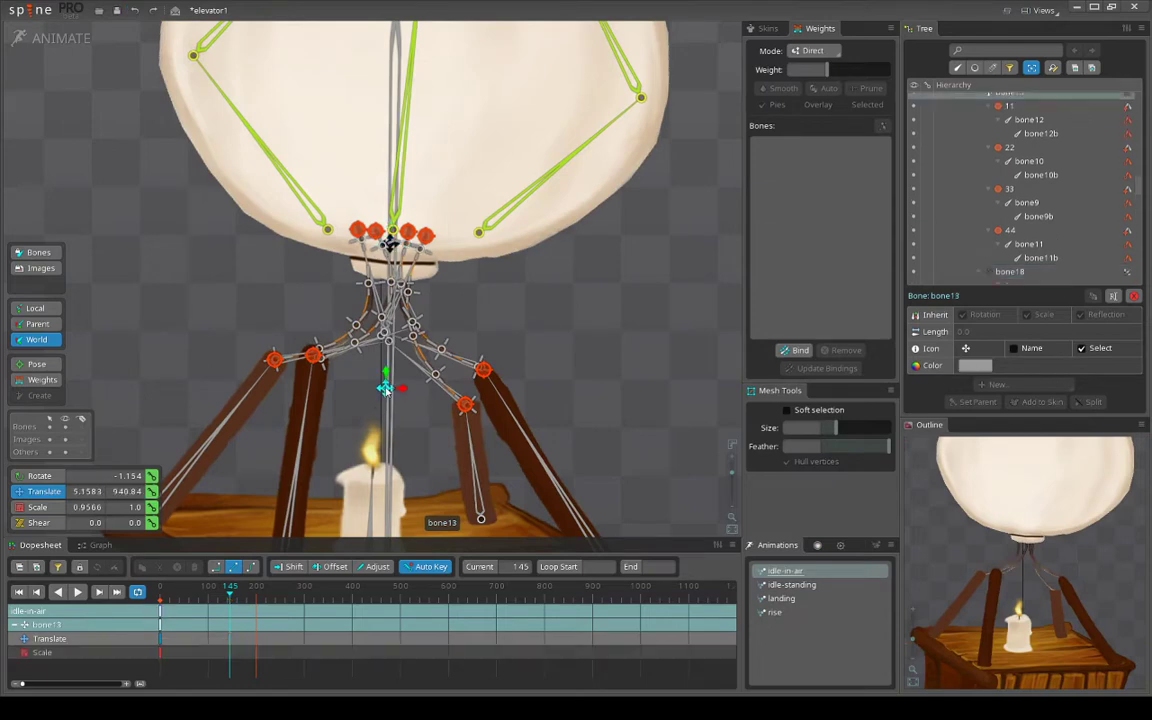
{"action": "left_click", "coordinate": [1129, 130]}
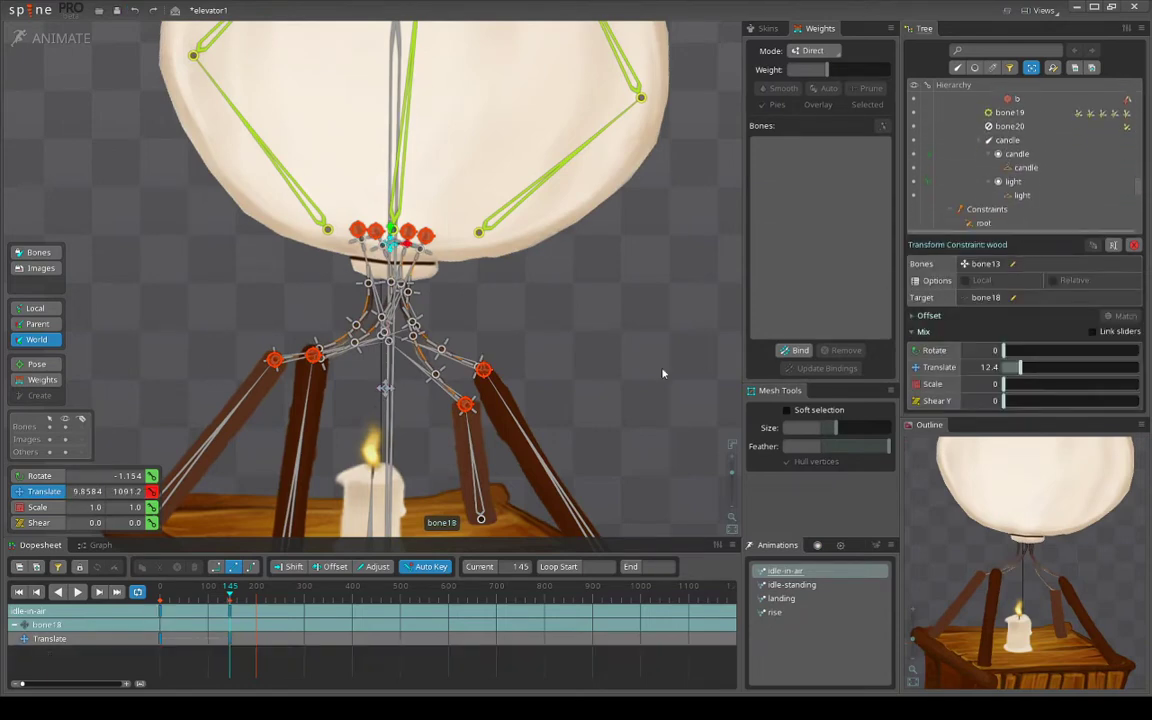
{"action": "scroll", "coordinate": [565, 320], "scroll_direction": "down", "scroll_amount": 4}
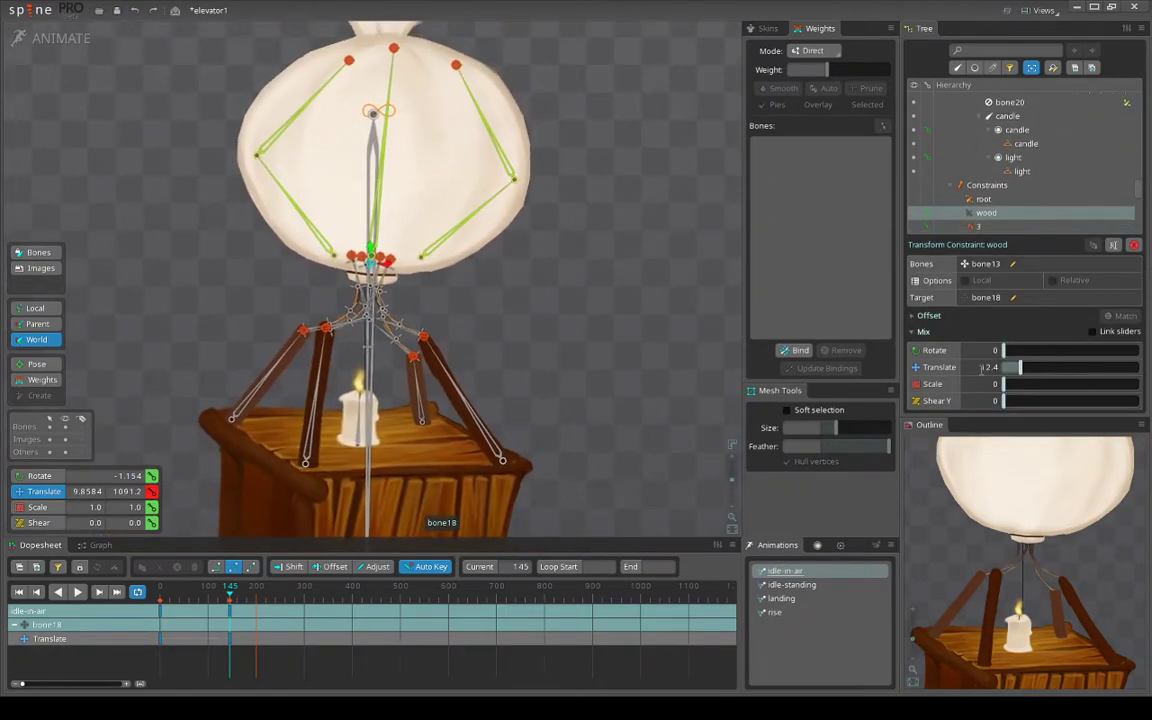
{"action": "scroll", "coordinate": [597, 328], "scroll_direction": "up", "scroll_amount": 2}
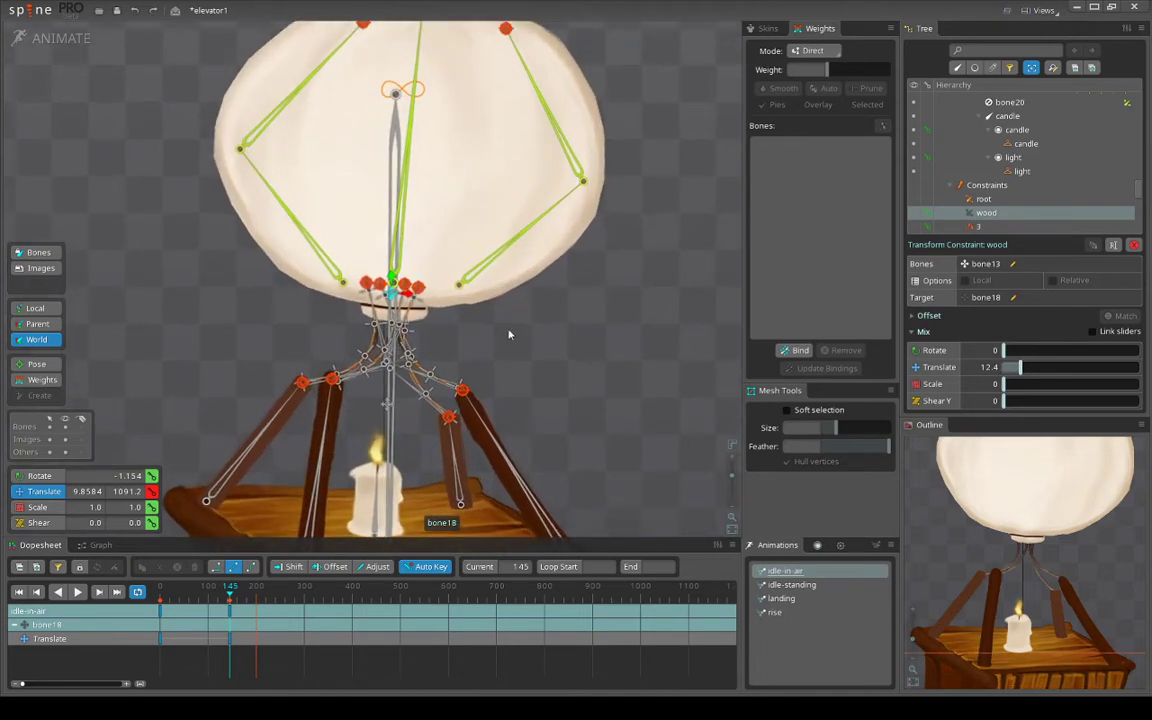
{"action": "left_click", "coordinate": [985, 264]}
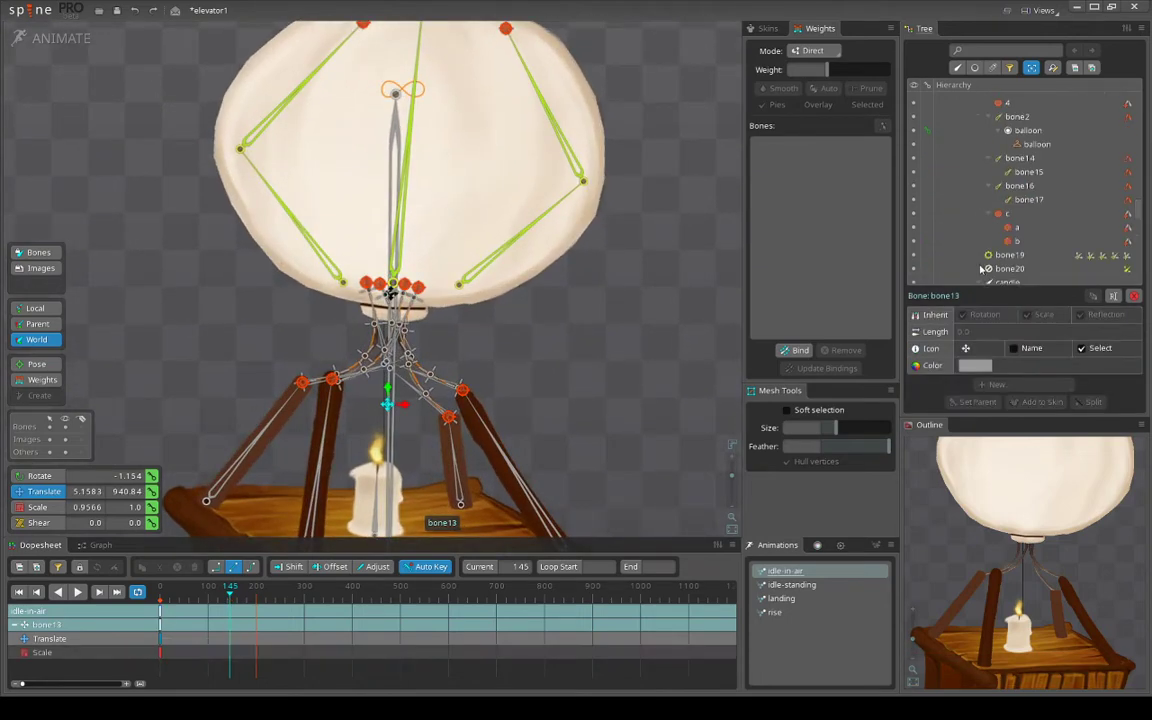
Move bone18 sideways away from the rig's centre, and select bone13 and bone 22 to examine how they follow
{"action": "left_click", "coordinate": [391, 294]}
{"action": "left_click_drag", "start_coordinate": [541, 358], "coordinate": [488, 338]}
{"action": "left_click", "coordinate": [378, 403]}
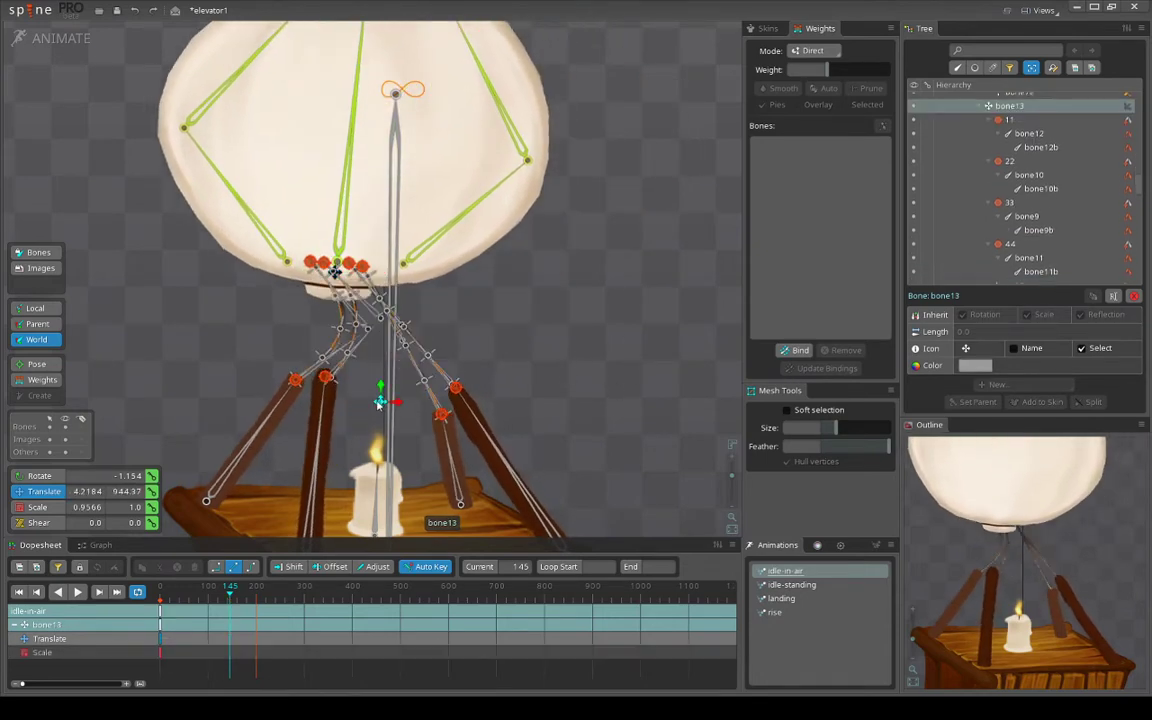
{"action": "left_click", "coordinate": [326, 377]}
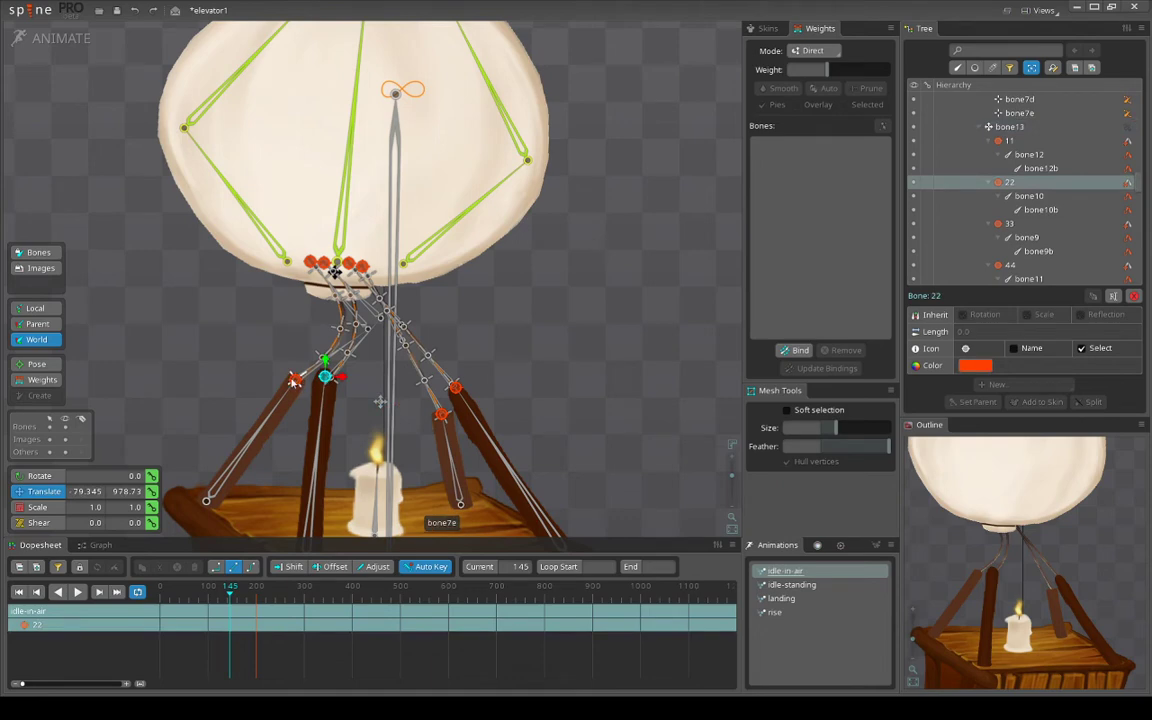
Try moving bone13 slightly upwards between the posts, and undo it together with the bone18 test moves
{"action": "left_click_drag", "start_coordinate": [380, 402], "coordinate": [373, 373]}
{"action": "key", "text": "ctrl+z"}
{"action": "key", "text": "ctrl+z"}
{"action": "key", "text": "ctrl+z"}
{"action": "scroll", "coordinate": [490, 372], "scroll_direction": "down", "scroll_amount": 4}
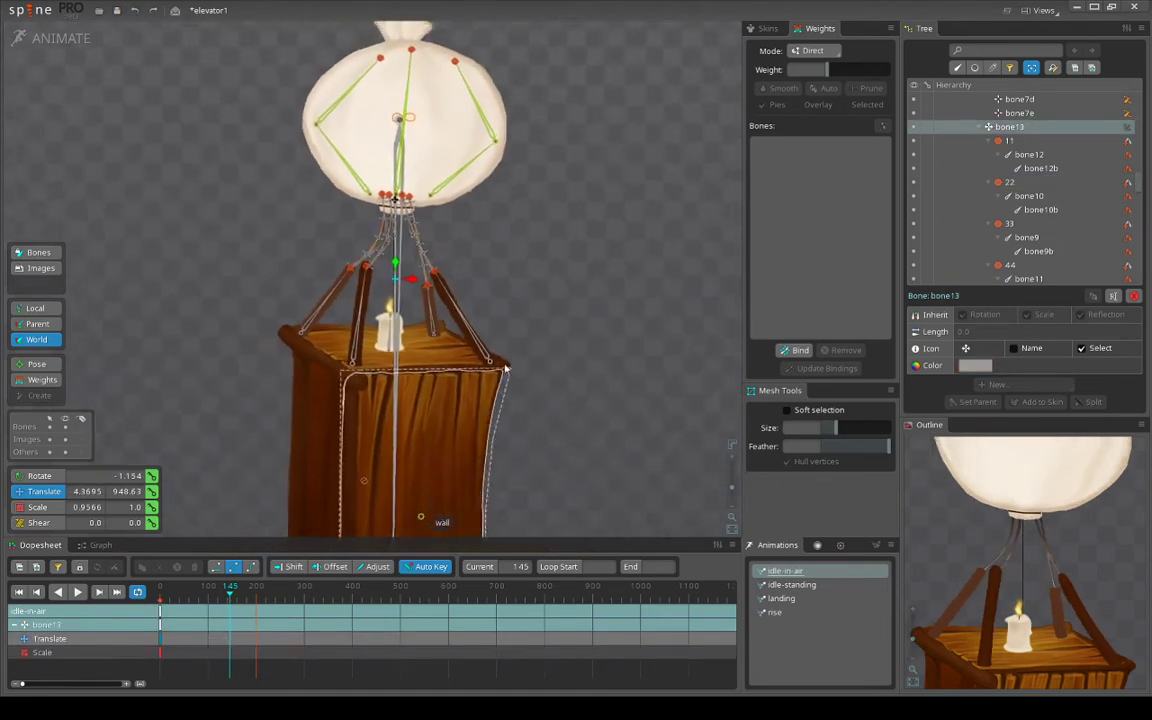
{"action": "key", "text": "ctrl+z"}
Move the control bones at the balloon's upper edge to test how the balloon deforms, and undo the change
{"action": "scroll", "coordinate": [400, 325], "scroll_direction": "up", "scroll_amount": 4}
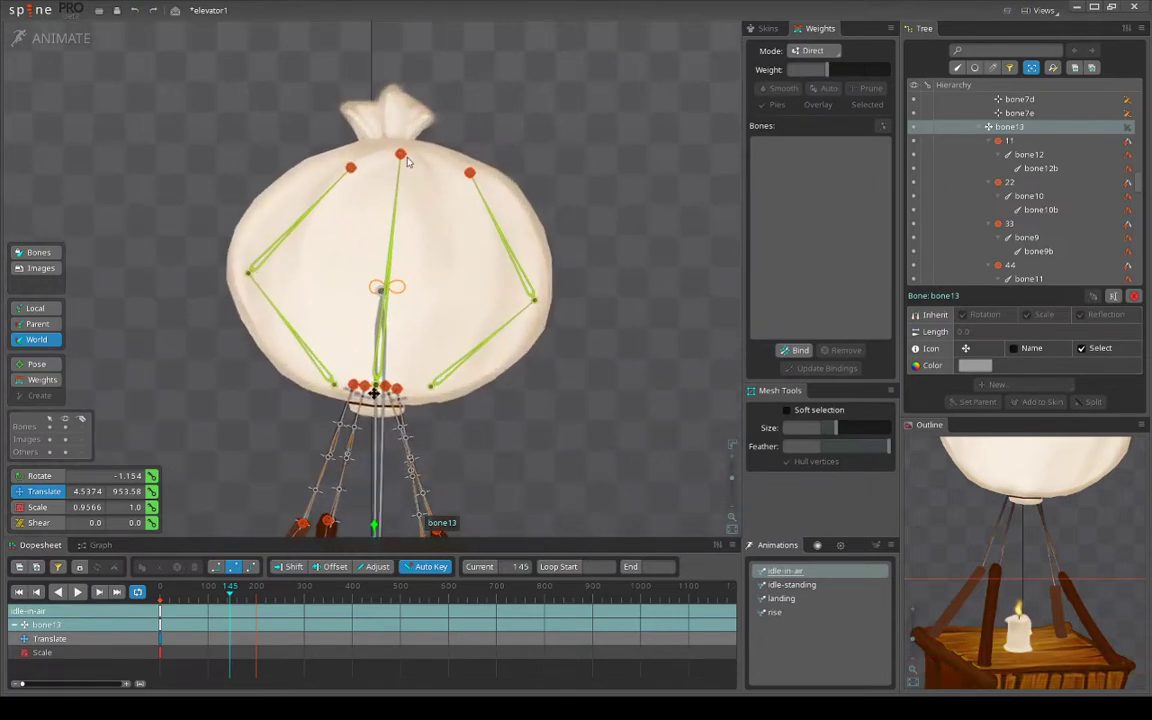
{"action": "left_click_drag", "start_coordinate": [401, 158], "coordinate": [338, 215]}
{"action": "key", "text": "ctrl+z"}
{"action": "scroll", "coordinate": [520, 393], "scroll_direction": "down", "scroll_amount": 4}
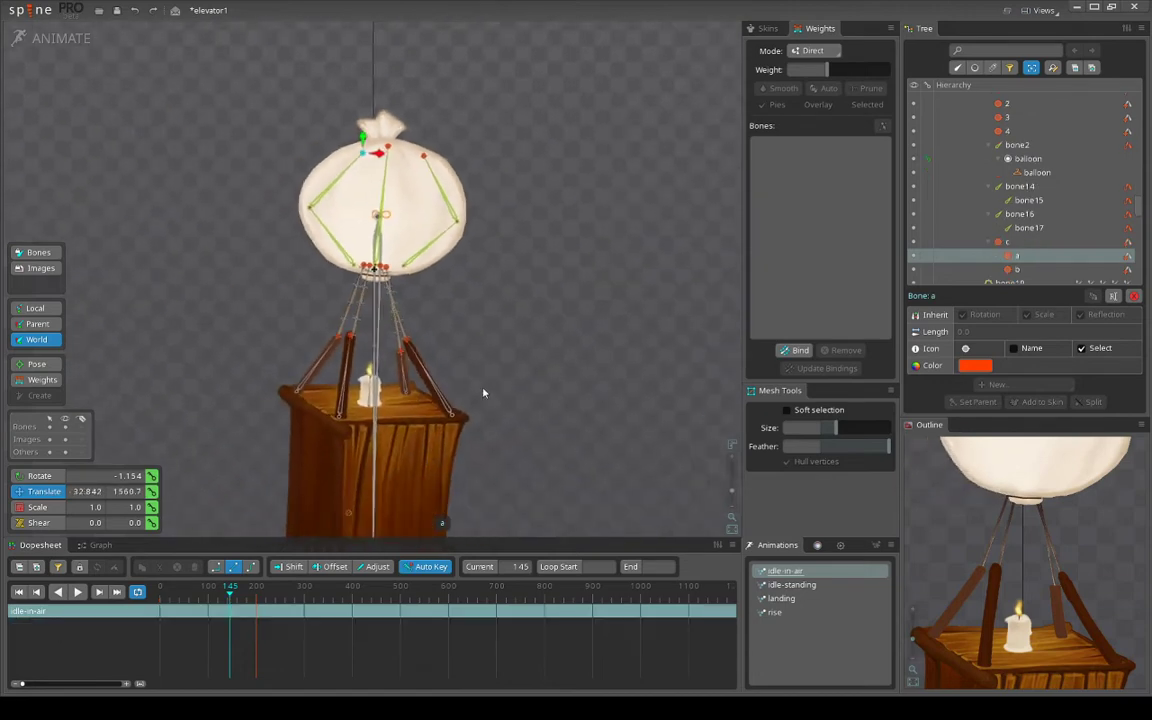
Move bone19 on the crate's front to about X 47.4, Y 333.3 to test the crate's perspective shift, and undo it
{"action": "left_click_drag", "start_coordinate": [483, 393], "coordinate": [500, 213]}
{"action": "scroll", "coordinate": [424, 357], "scroll_direction": "up", "scroll_amount": 3}
{"action": "scroll", "coordinate": [410, 345], "scroll_direction": "down", "scroll_amount": 4}
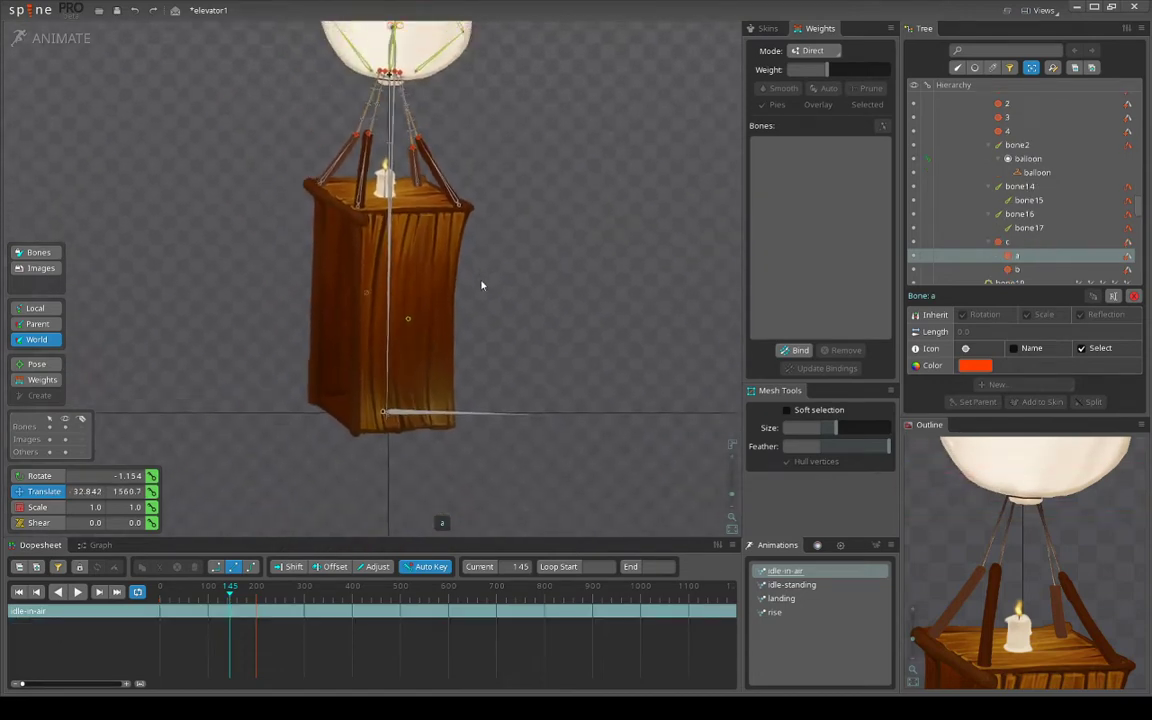
{"action": "left_click_drag", "start_coordinate": [415, 335], "coordinate": [396, 403]}
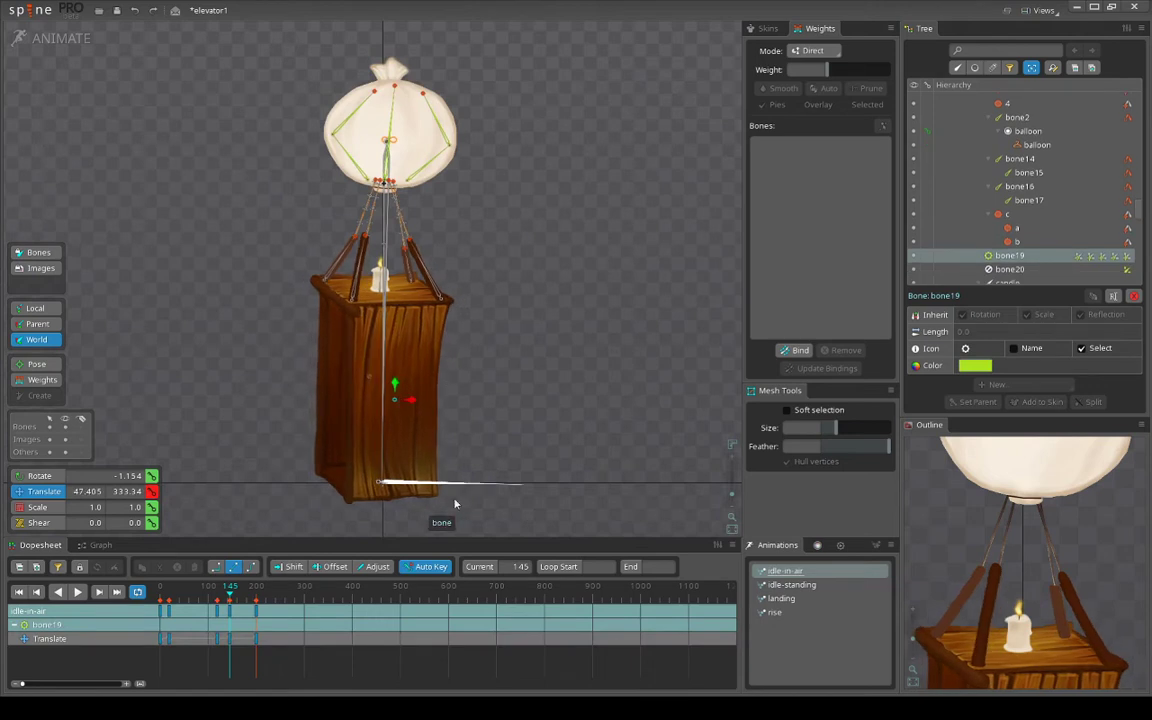
{"action": "key", "text": "ctrl+z"}
Scrub through and play the idle-in-air animation, display the playback settings, and examine the whole elevator in the preview
{"action": "left_click_drag", "start_coordinate": [213, 602], "coordinate": [184, 597]}
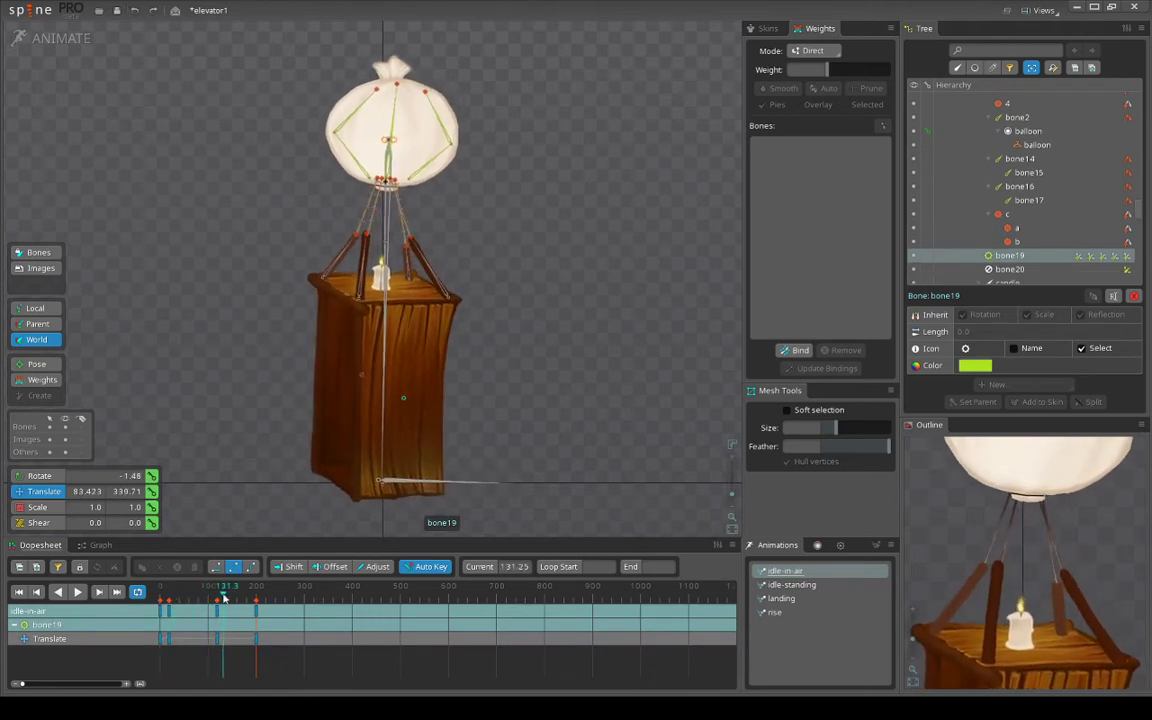
{"action": "key", "text": "d"}
{"action": "scroll", "coordinate": [1017, 523], "scroll_direction": "down", "scroll_amount": 5}
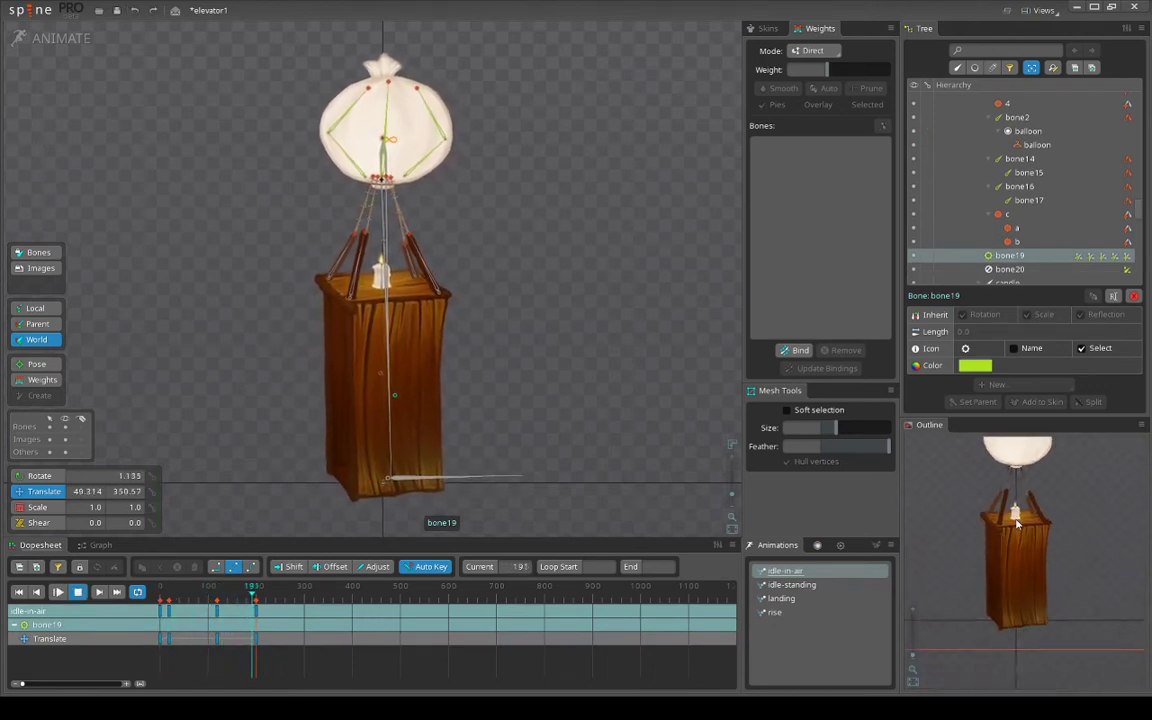
{"action": "left_click", "coordinate": [841, 546]}
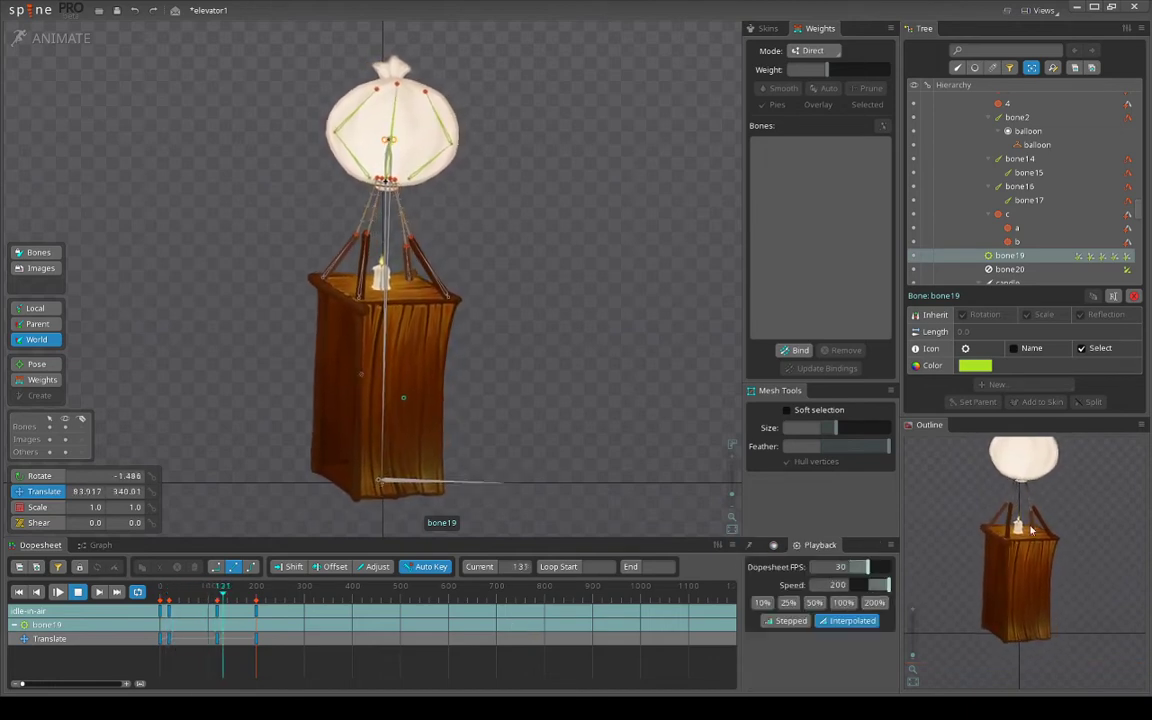
{"action": "left_click_drag", "start_coordinate": [1032, 530], "coordinate": [1038, 575]}
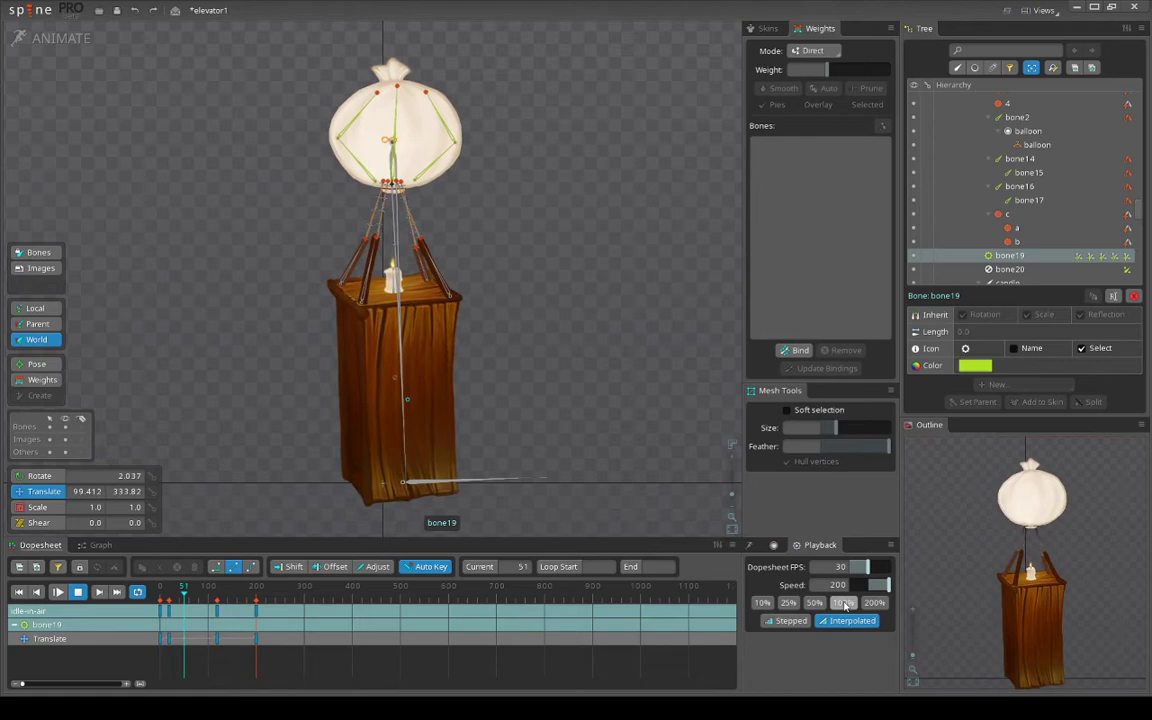
Bring back the animation list and preview the idle-standing and rise animations
{"action": "left_click", "coordinate": [750, 546]}
{"action": "left_click", "coordinate": [781, 598]}
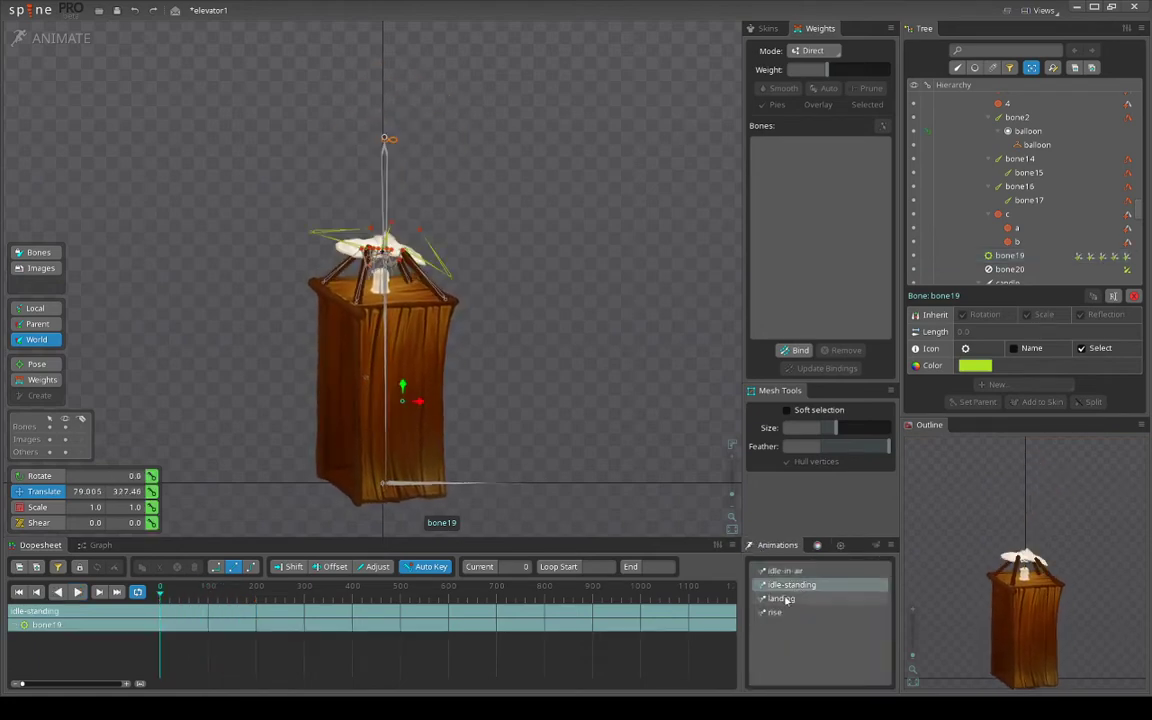
{"action": "left_click", "coordinate": [785, 614]}
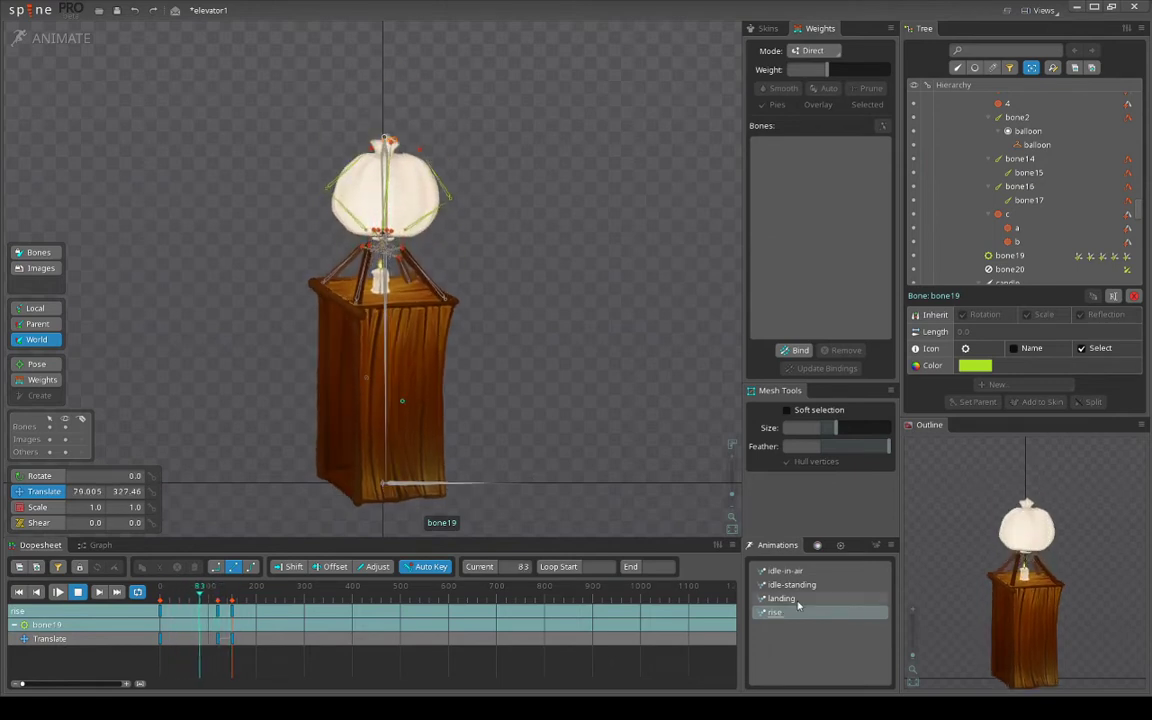
Preview the landing animation, and close the elevator project while discarding its unsaved changes
{"action": "left_click", "coordinate": [799, 598]}
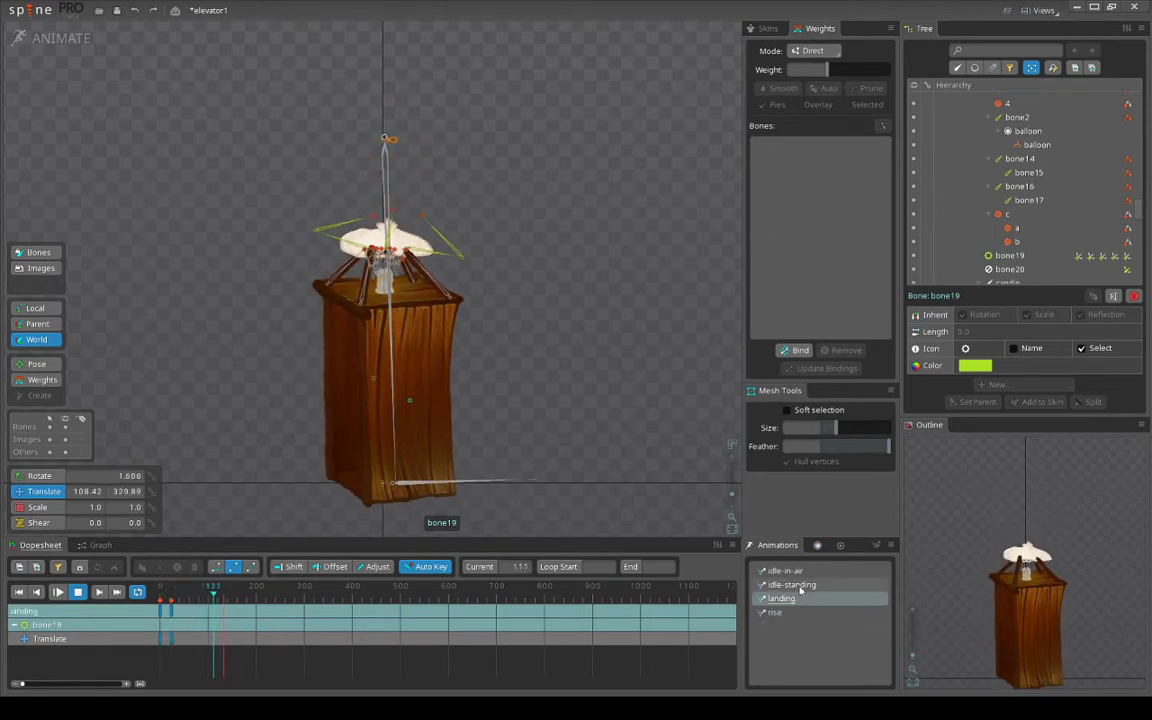
{"action": "key", "text": "d"}
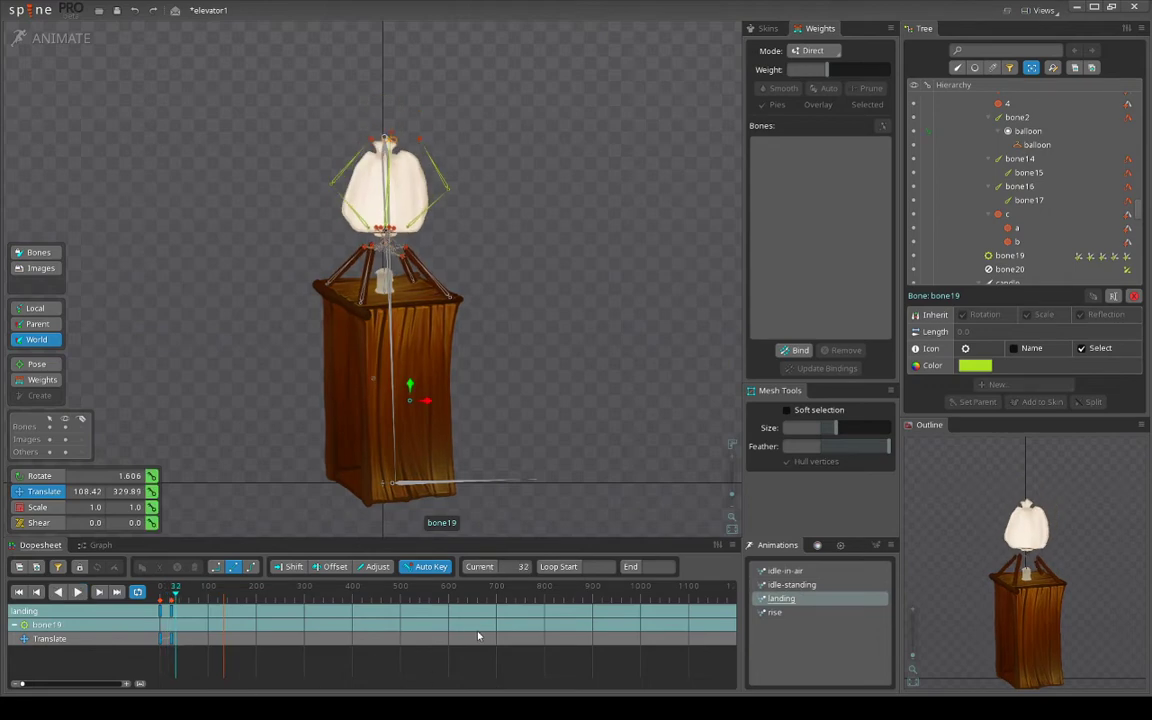
{"action": "left_click", "coordinate": [1138, 7]}
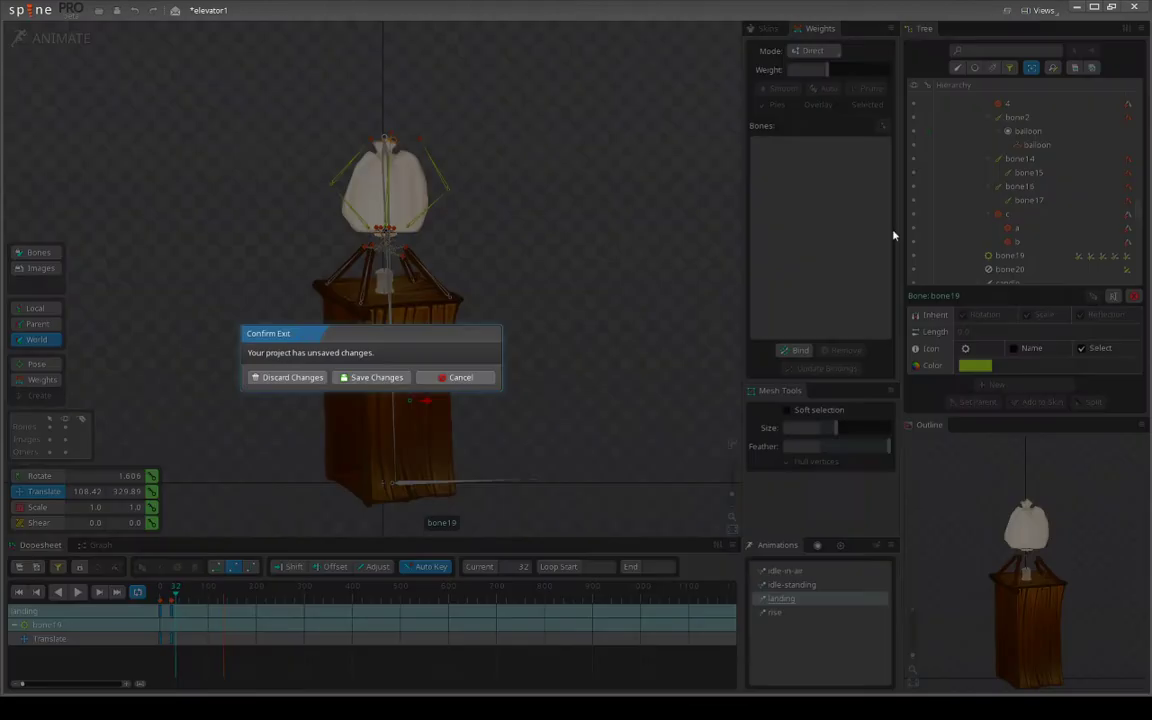
{"action": "left_click", "coordinate": [285, 377]}
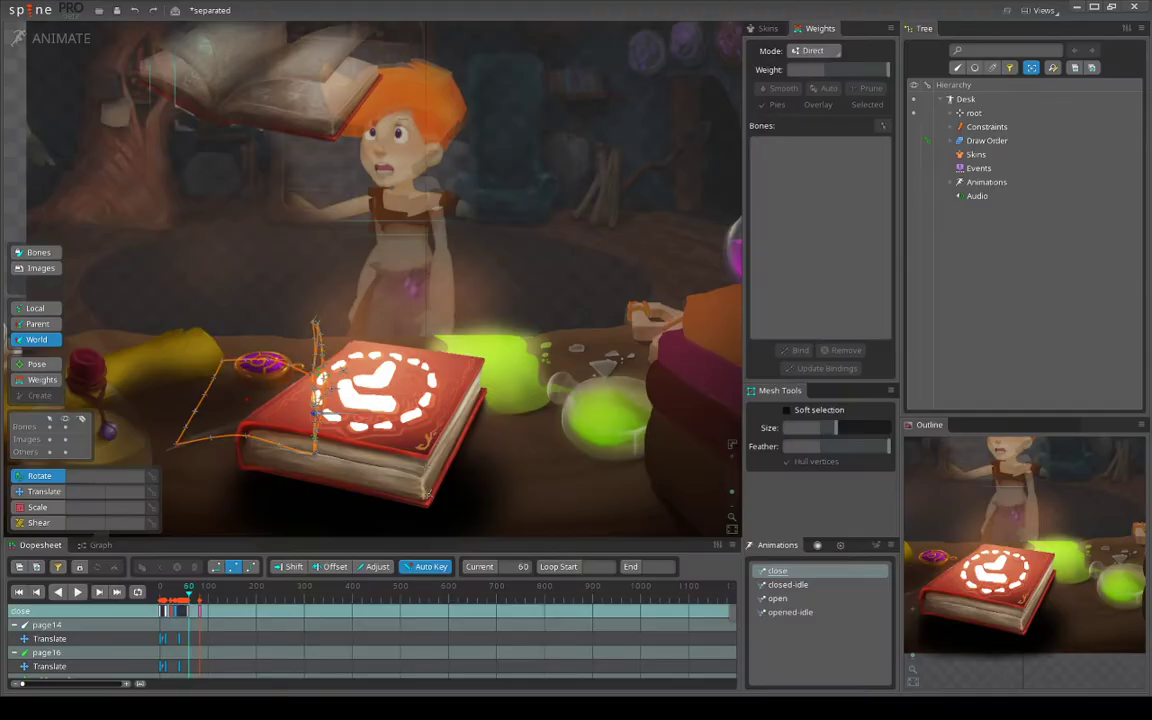
Put the separated desk project into Setup mode and focus on the rune page floating above the red book
{"action": "scroll", "coordinate": [494, 374], "scroll_direction": "down", "scroll_amount": 2}
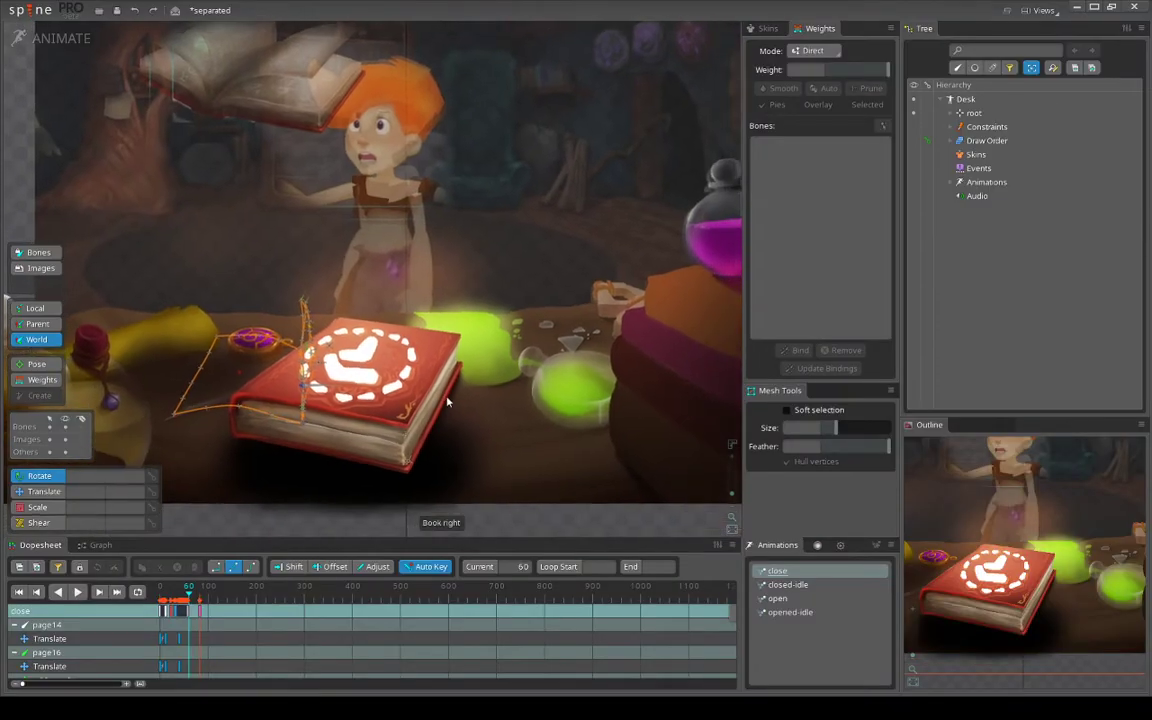
{"action": "scroll", "coordinate": [204, 172], "scroll_direction": "down", "scroll_amount": 2}
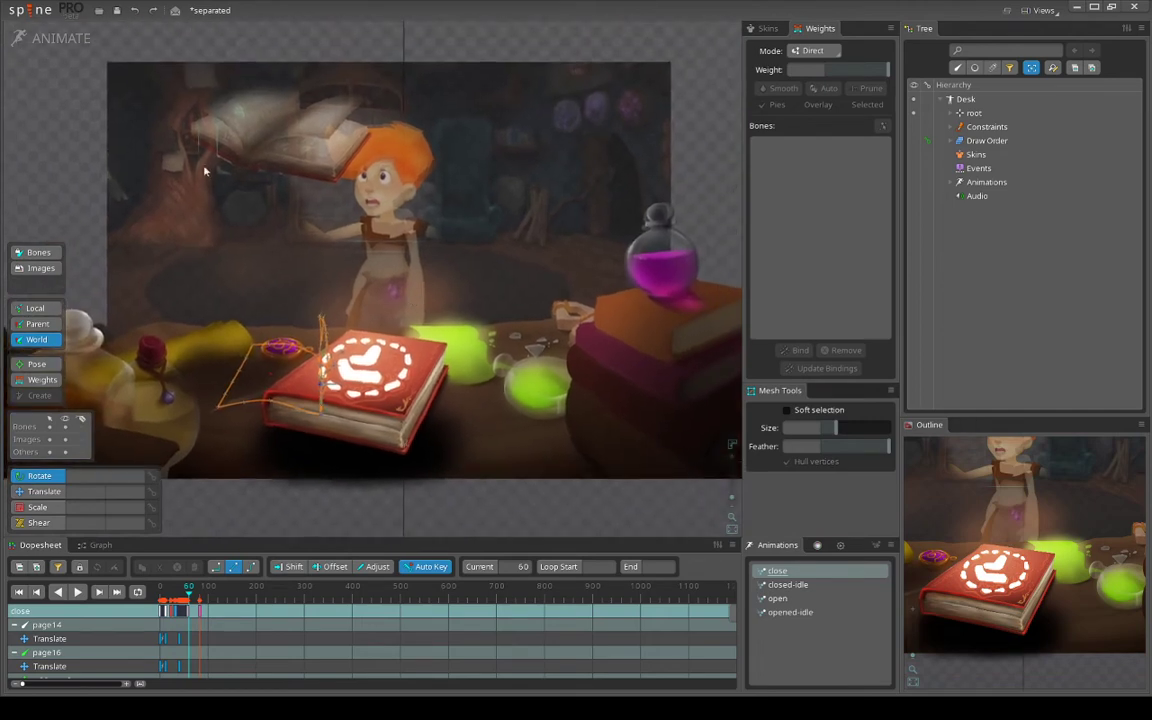
{"action": "left_click", "coordinate": [60, 44]}
{"action": "scroll", "coordinate": [329, 418], "scroll_direction": "up", "scroll_amount": 2}
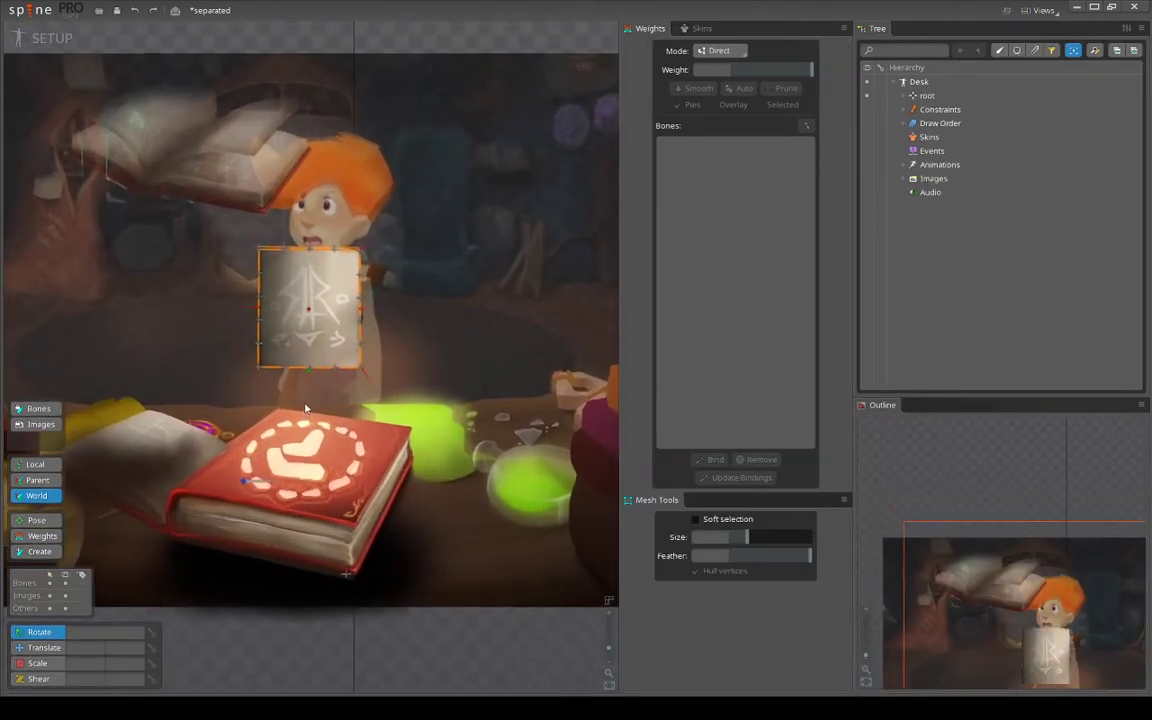
{"action": "scroll", "coordinate": [304, 407], "scroll_direction": "up", "scroll_amount": 4}
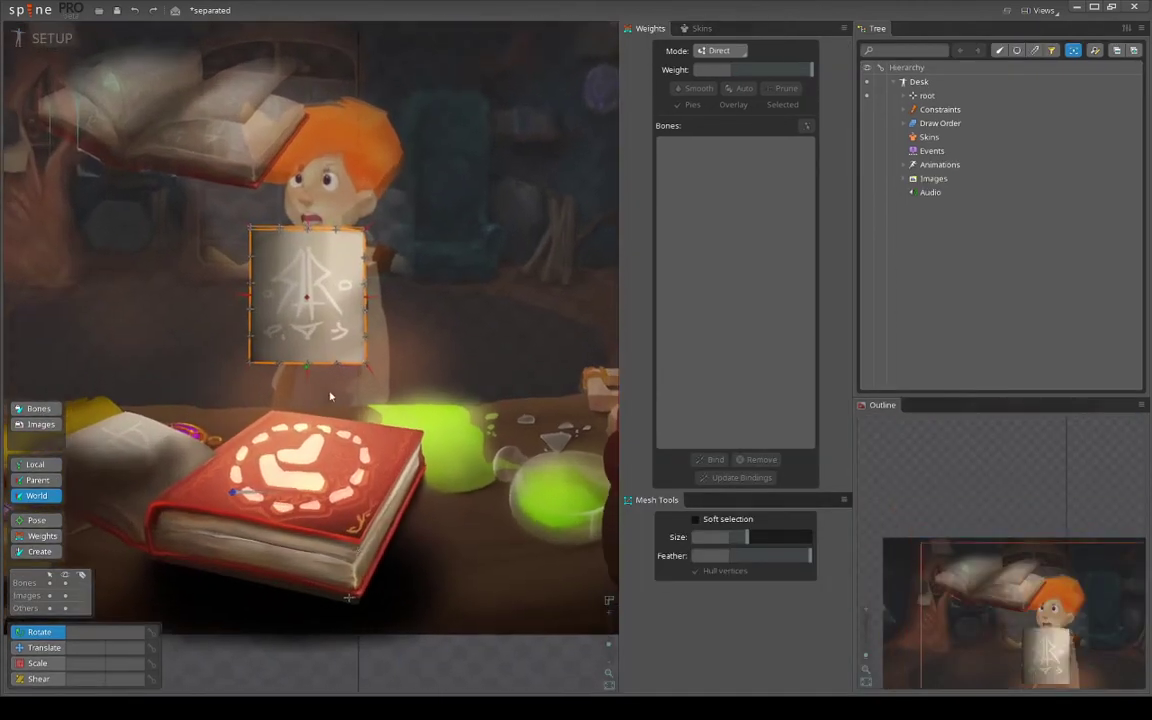
{"action": "scroll", "coordinate": [409, 365], "scroll_direction": "up", "scroll_amount": 4}
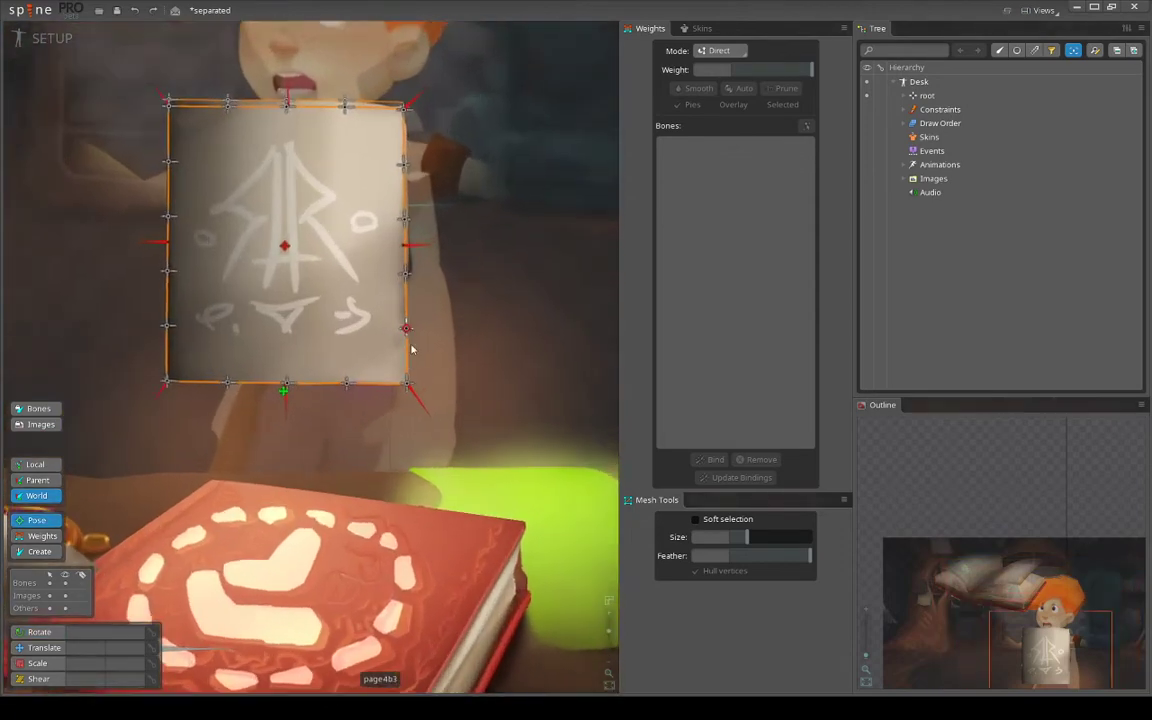
Select path 2 along the page's side edge and examine its weighted bones and the control bones around the page
{"action": "key", "text": "v"}
{"action": "left_click", "coordinate": [409, 299]}
{"action": "left_click_drag", "start_coordinate": [457, 333], "coordinate": [526, 424]}
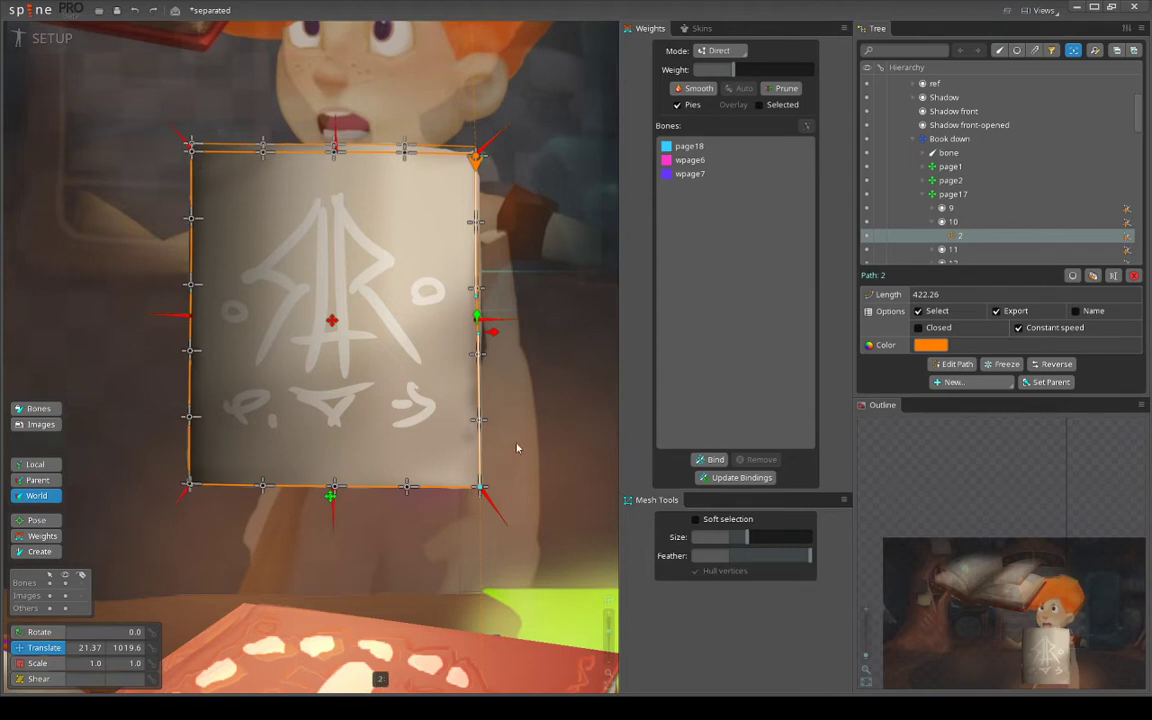
{"action": "left_click_drag", "start_coordinate": [517, 448], "coordinate": [516, 456]}
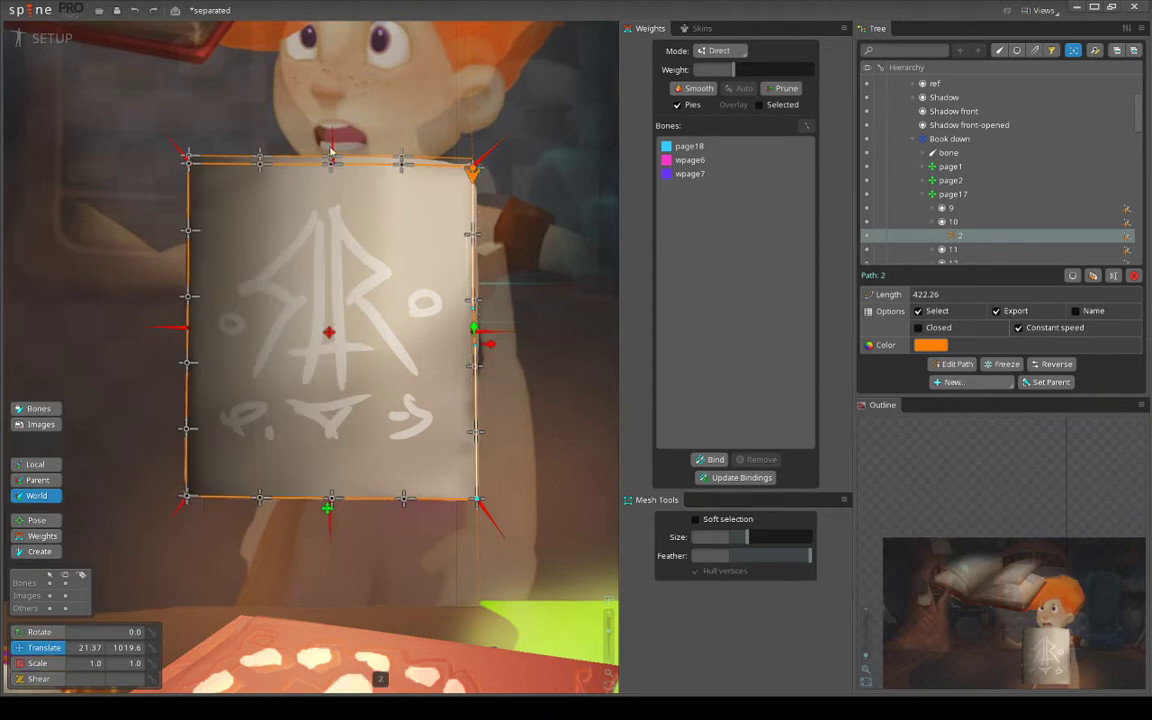
{"action": "scroll", "coordinate": [206, 400], "scroll_direction": "down", "scroll_amount": 3}
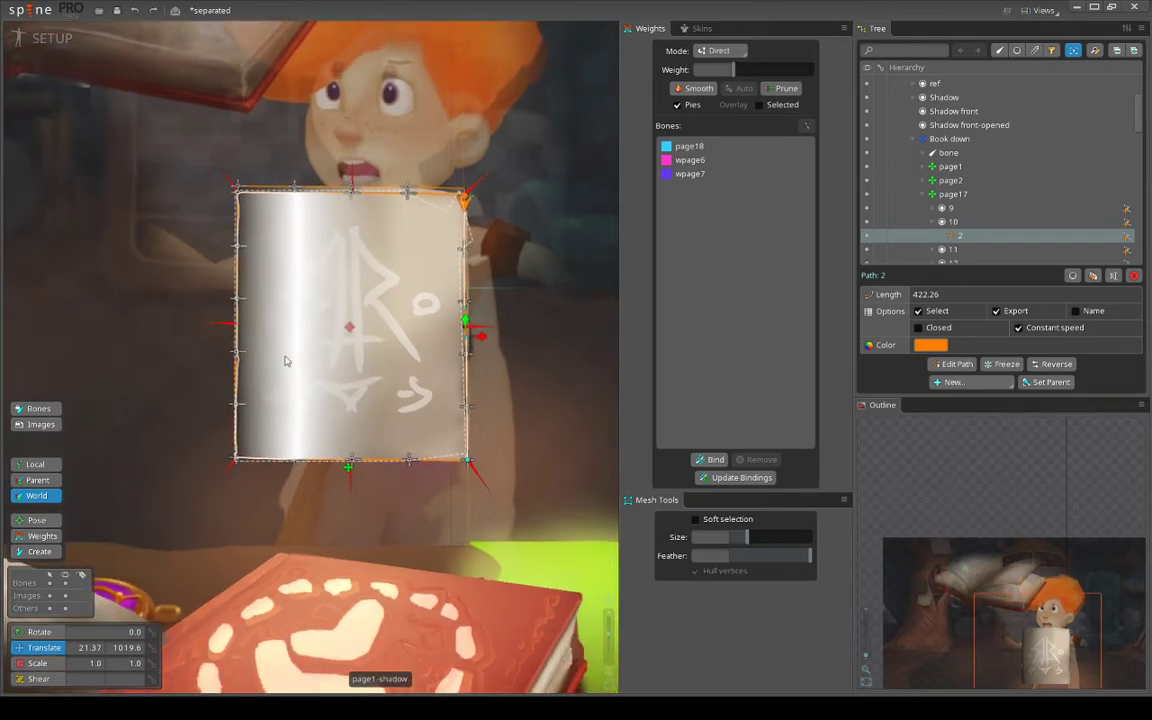
{"action": "scroll", "coordinate": [247, 301], "scroll_direction": "up", "scroll_amount": 2}
{"action": "scroll", "coordinate": [247, 302], "scroll_direction": "up", "scroll_amount": 2}
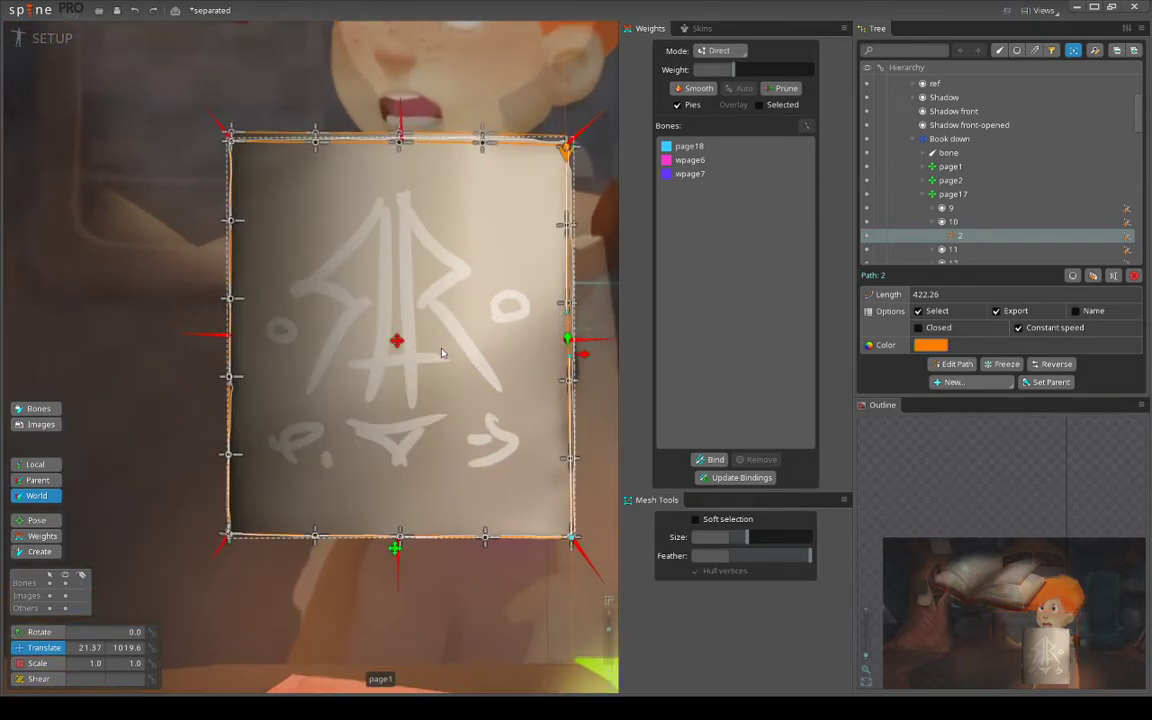
{"action": "scroll", "coordinate": [463, 380], "scroll_direction": "down", "scroll_amount": 3}
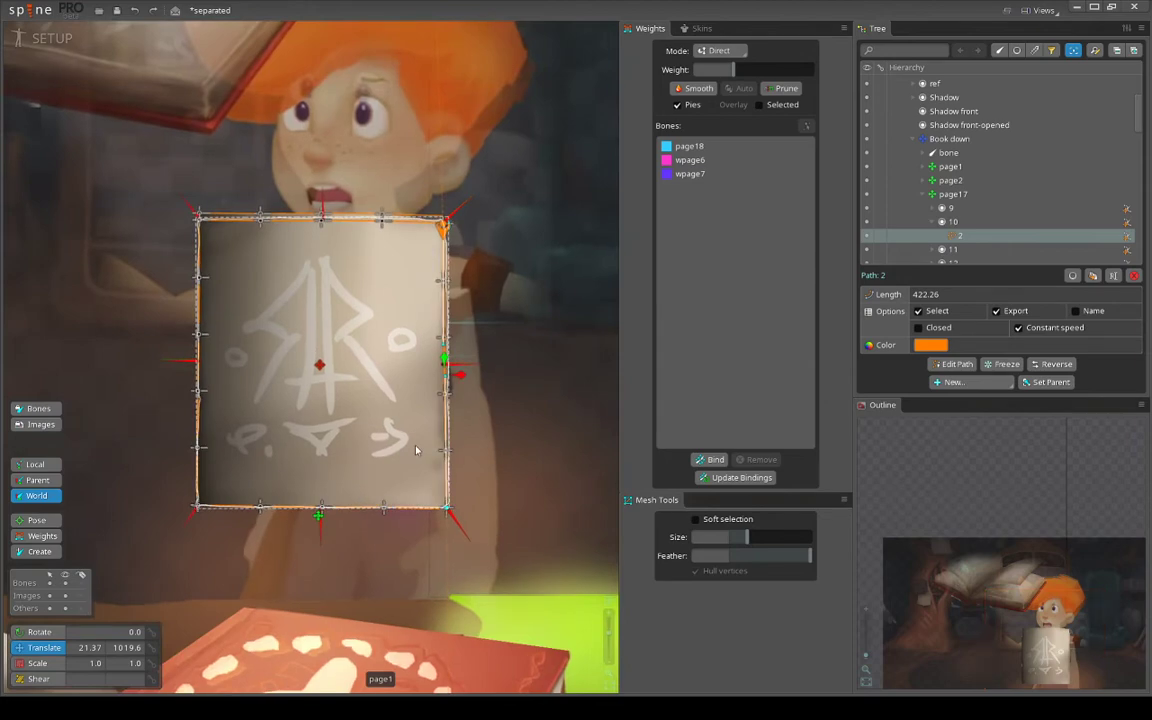
{"action": "scroll", "coordinate": [285, 300], "scroll_direction": "up", "scroll_amount": 4}
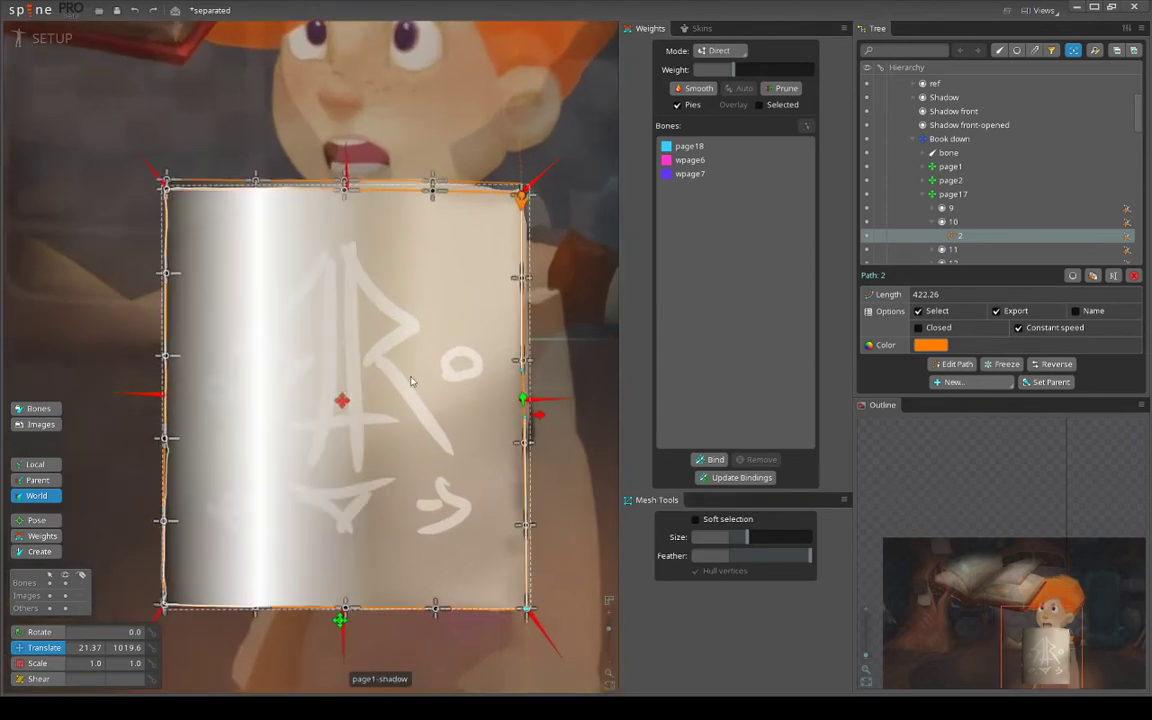
Deselect the path and examine the stacked page's control bones in relation to the closed book
{"action": "scroll", "coordinate": [411, 380], "scroll_direction": "down", "scroll_amount": 3}
{"action": "key", "text": "space"}
{"action": "scroll", "coordinate": [510, 370], "scroll_direction": "up", "scroll_amount": 1}
{"action": "scroll", "coordinate": [506, 400], "scroll_direction": "down", "scroll_amount": 2}
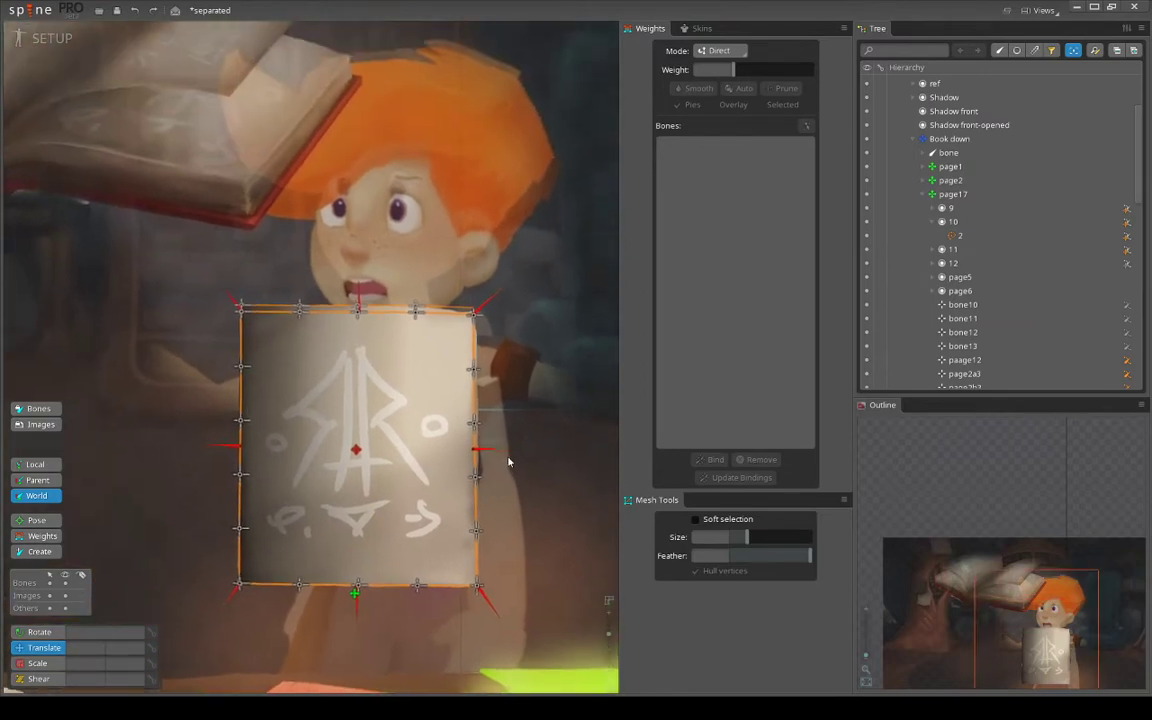
{"action": "scroll", "coordinate": [535, 450], "scroll_direction": "up", "scroll_amount": 2}
{"action": "scroll", "coordinate": [520, 420], "scroll_direction": "down", "scroll_amount": 5}
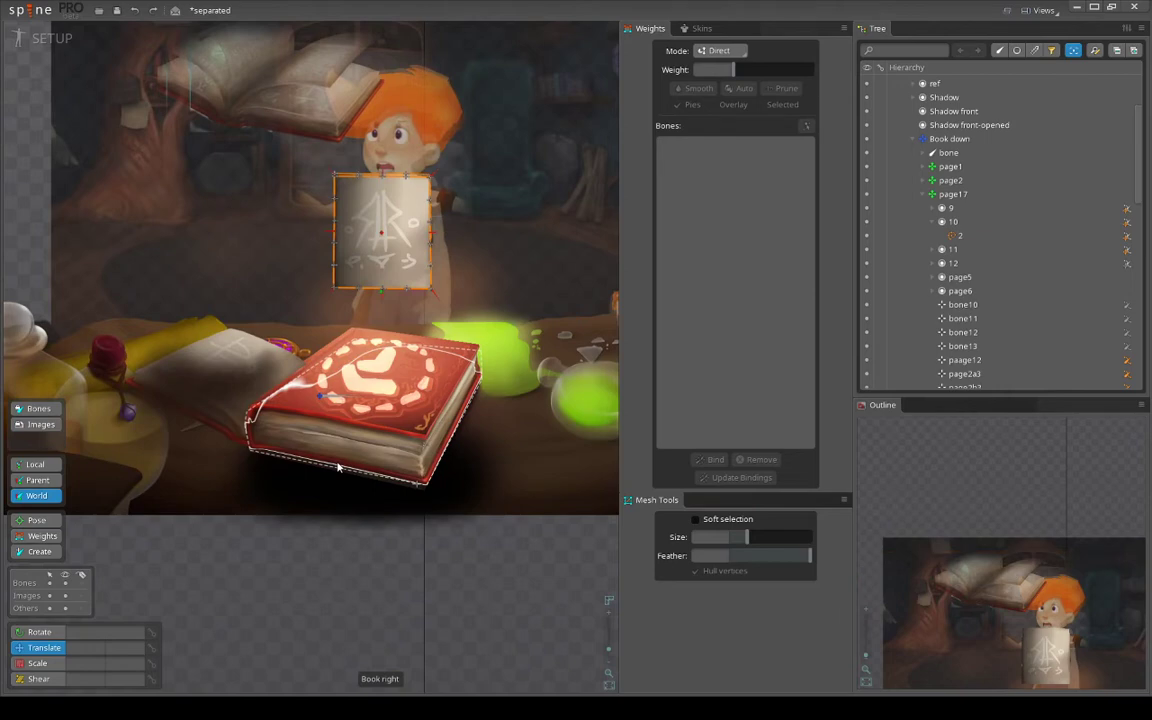
{"action": "key", "text": "b"}
{"action": "left_click_drag", "start_coordinate": [338, 467], "coordinate": [349, 574]}
{"action": "scroll", "coordinate": [466, 397], "scroll_direction": "up", "scroll_amount": 2}
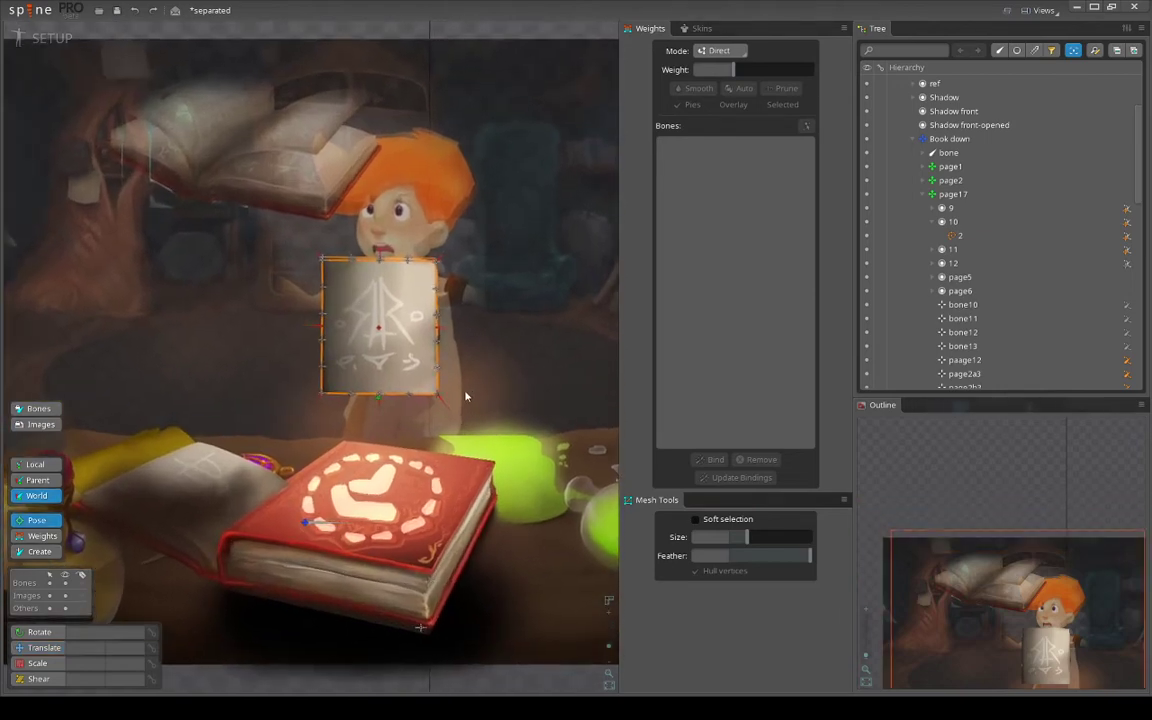
{"action": "scroll", "coordinate": [465, 397], "scroll_direction": "up", "scroll_amount": 4}
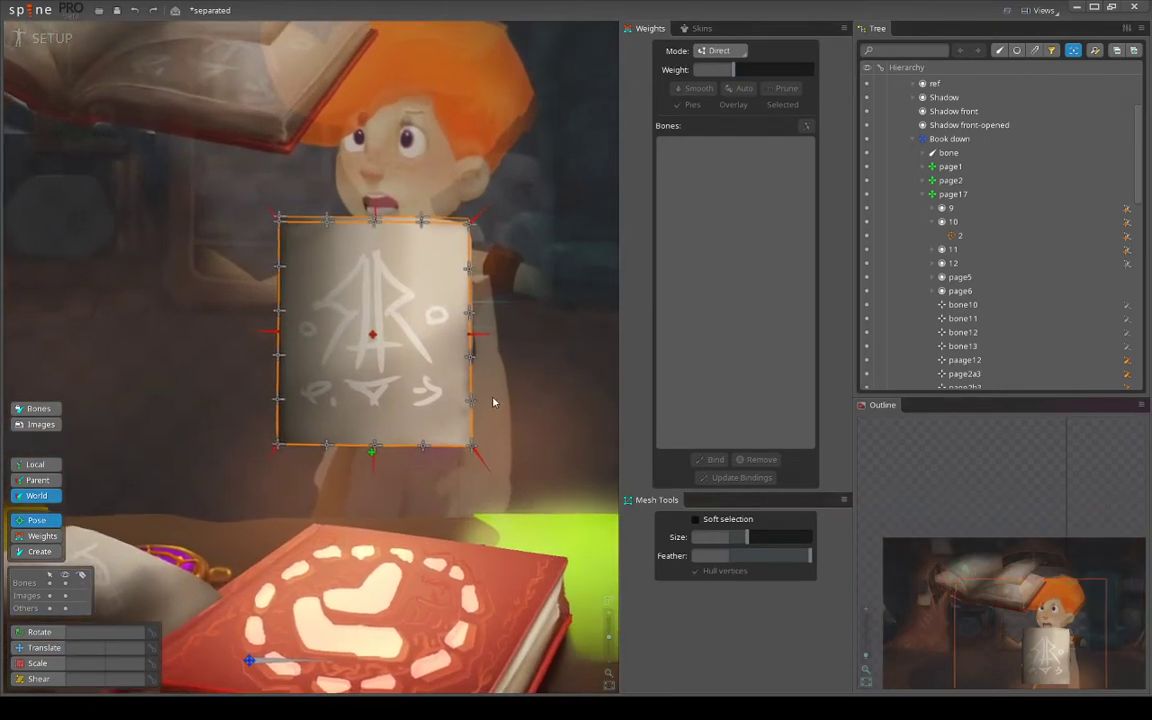
{"action": "scroll", "coordinate": [396, 400], "scroll_direction": "up", "scroll_amount": 4}
{"action": "key", "text": "v"}
{"action": "scroll", "coordinate": [519, 428], "scroll_direction": "down", "scroll_amount": 3}
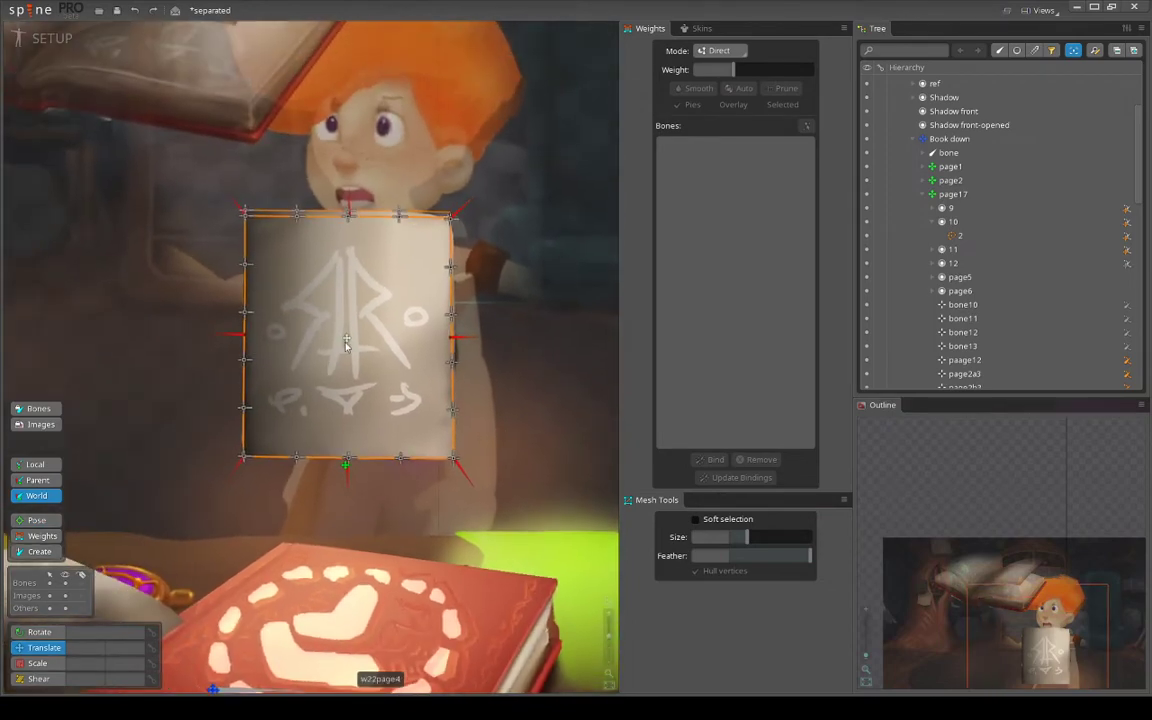
{"action": "scroll", "coordinate": [290, 343], "scroll_direction": "up", "scroll_amount": 2}
{"action": "scroll", "coordinate": [360, 334], "scroll_direction": "up", "scroll_amount": 2}
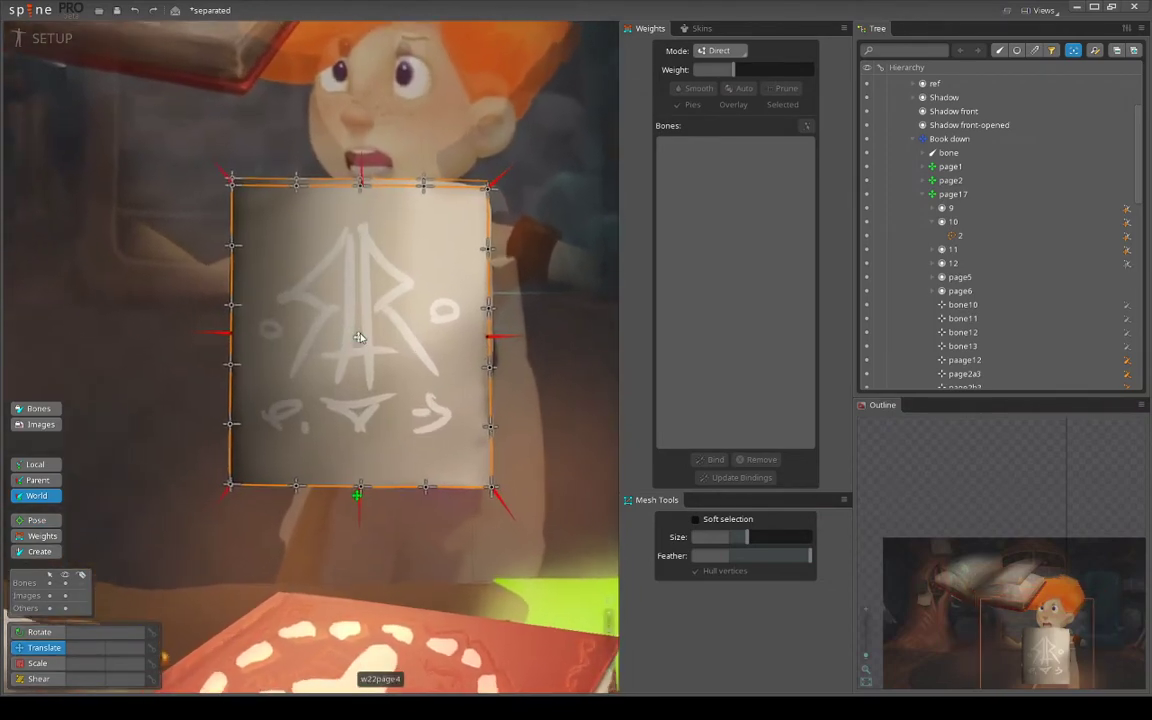
{"action": "scroll", "coordinate": [366, 448], "scroll_direction": "down", "scroll_amount": 3}
Move page17 to about X -624, Y 734 and page1 to about X 198, Y 811 to separate the stacked pages, and undo both moves
{"action": "left_click_drag", "start_coordinate": [367, 445], "coordinate": [85, 355]}
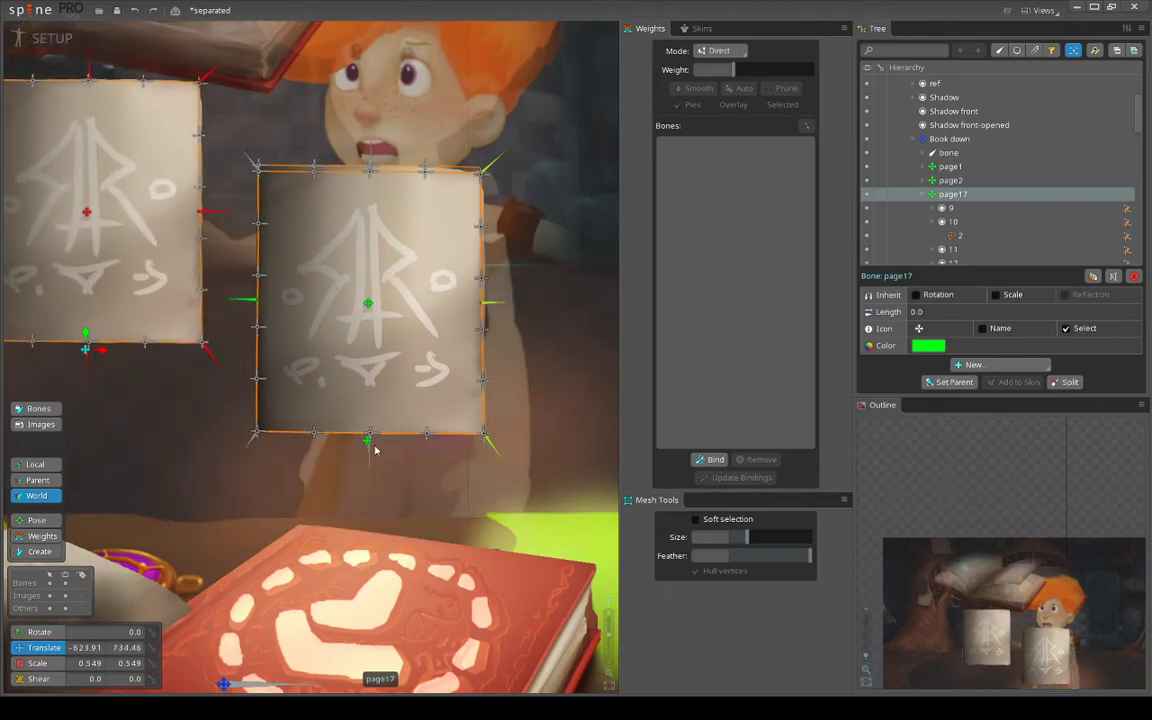
{"action": "left_click_drag", "start_coordinate": [366, 445], "coordinate": [590, 300]}
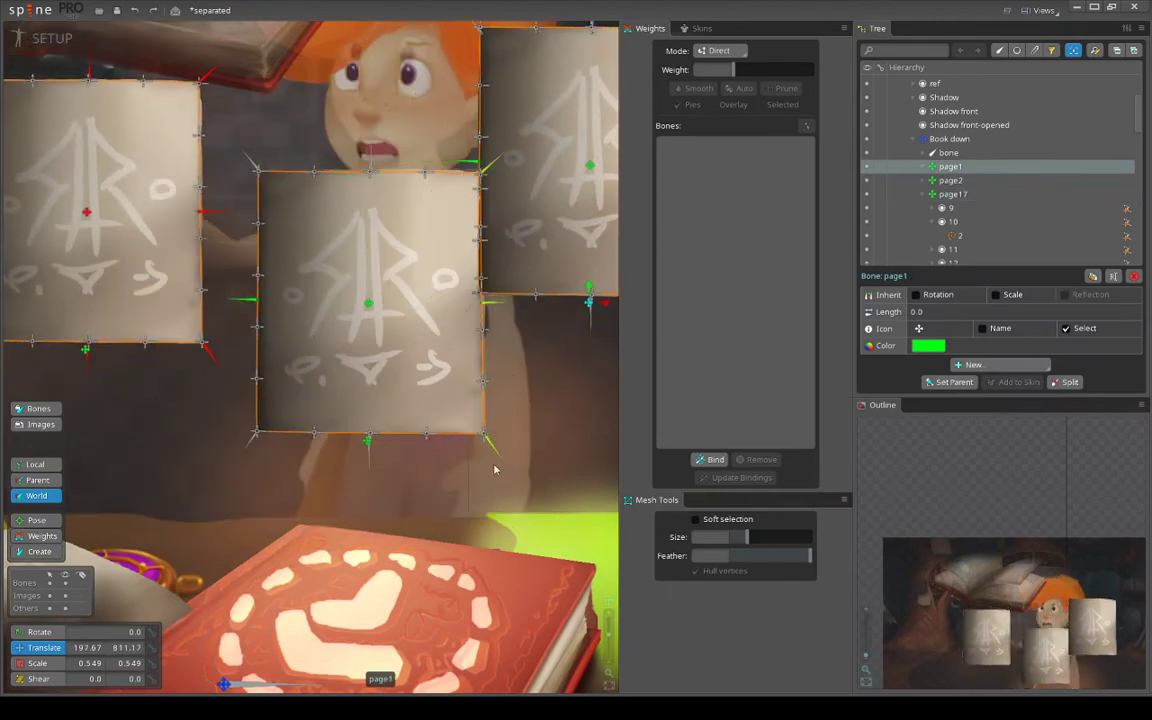
{"action": "scroll", "coordinate": [491, 448], "scroll_direction": "down", "scroll_amount": 2}
{"action": "key", "text": "ctrl+z"}
{"action": "key", "text": "ctrl+z"}
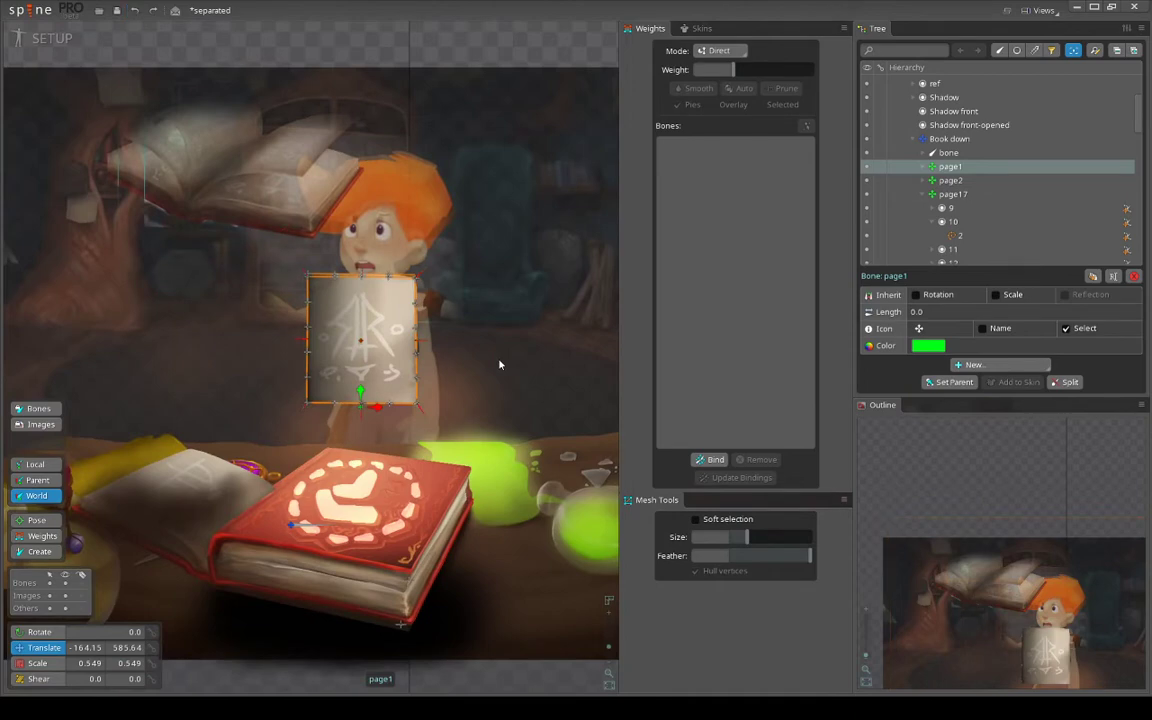
Move page1 to about X -500, Y 855 to inspect it apart from the other pages, and undo the move
{"action": "scroll", "coordinate": [499, 364], "scroll_direction": "up", "scroll_amount": 4}
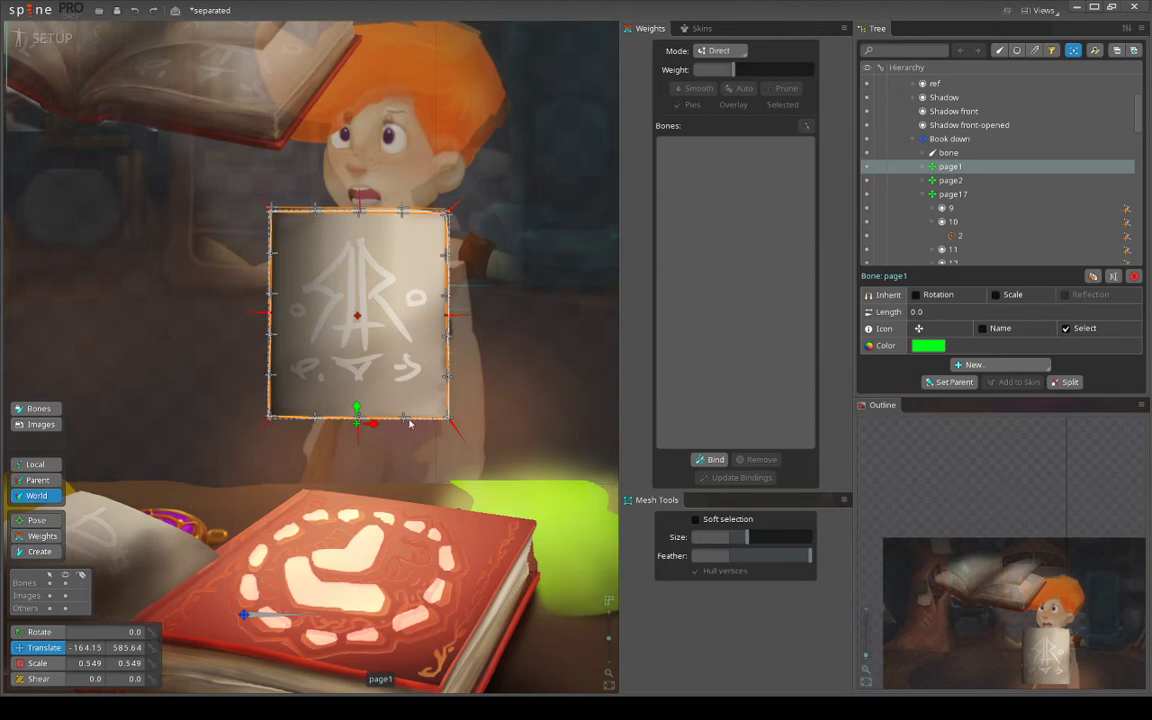
{"action": "scroll", "coordinate": [409, 424], "scroll_direction": "up", "scroll_amount": 5}
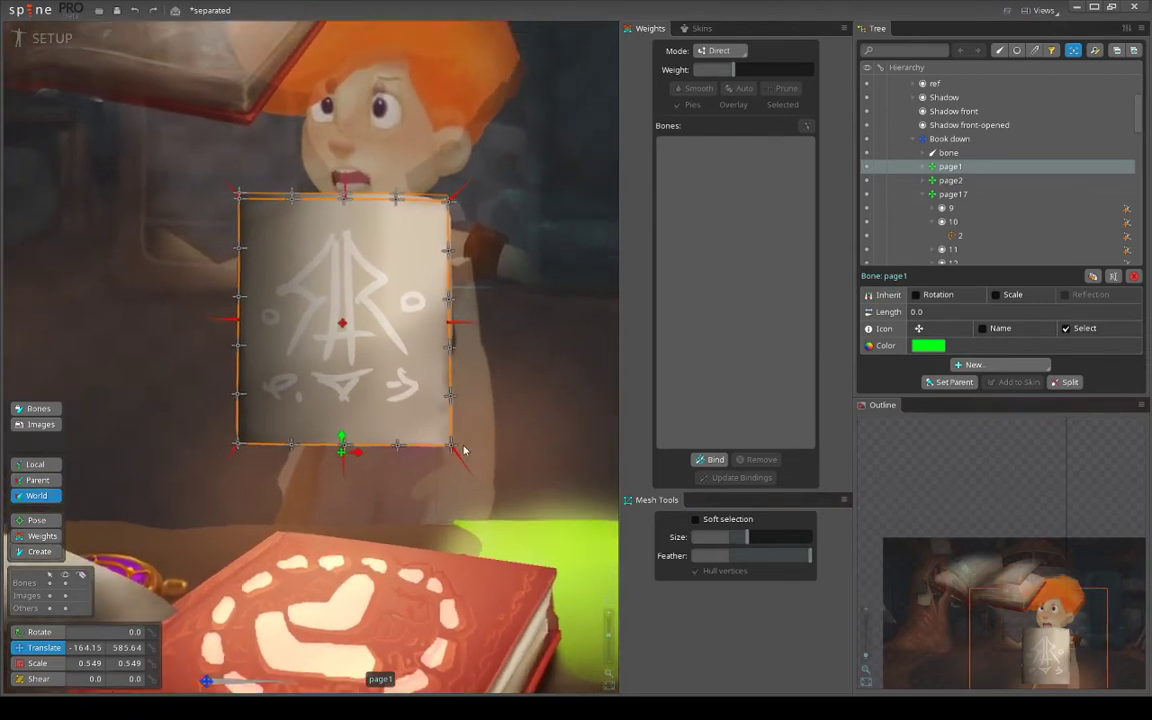
{"action": "left_click_drag", "start_coordinate": [463, 450], "coordinate": [417, 502]}
{"action": "left_click_drag", "start_coordinate": [486, 527], "coordinate": [294, 373]}
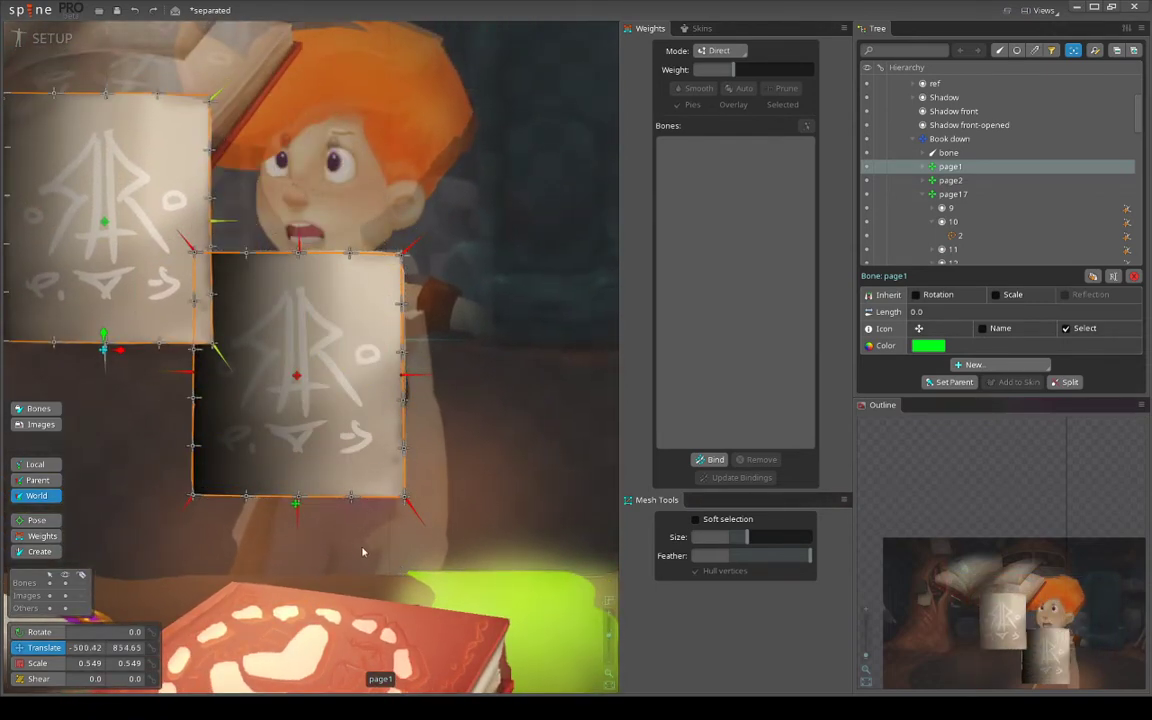
{"action": "left_click_drag", "start_coordinate": [363, 552], "coordinate": [479, 505]}
{"action": "key", "text": "ctrl+z"}
{"action": "scroll", "coordinate": [460, 386], "scroll_direction": "up", "scroll_amount": 2}
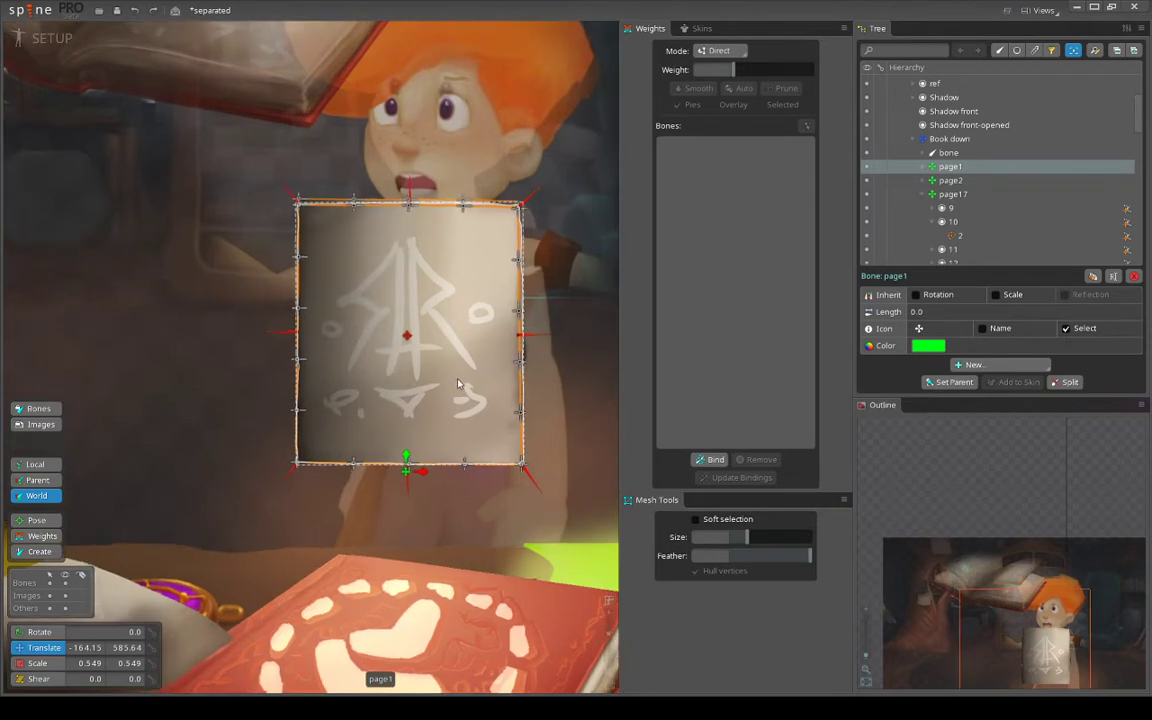
Hide page2 and page17 so that only page1 is shown above the book
{"action": "left_click_drag", "start_coordinate": [514, 392], "coordinate": [440, 378]}
{"action": "scroll", "coordinate": [445, 400], "scroll_direction": "down", "scroll_amount": 5}
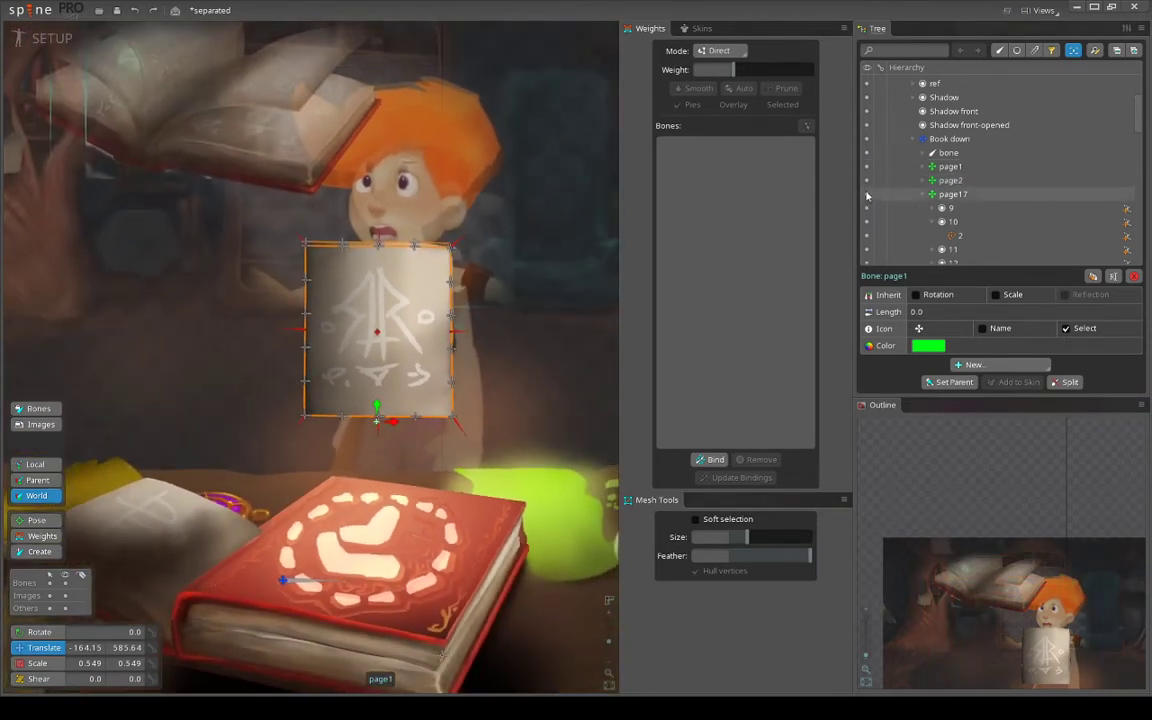
{"action": "scroll", "coordinate": [333, 338], "scroll_direction": "up", "scroll_amount": 3}
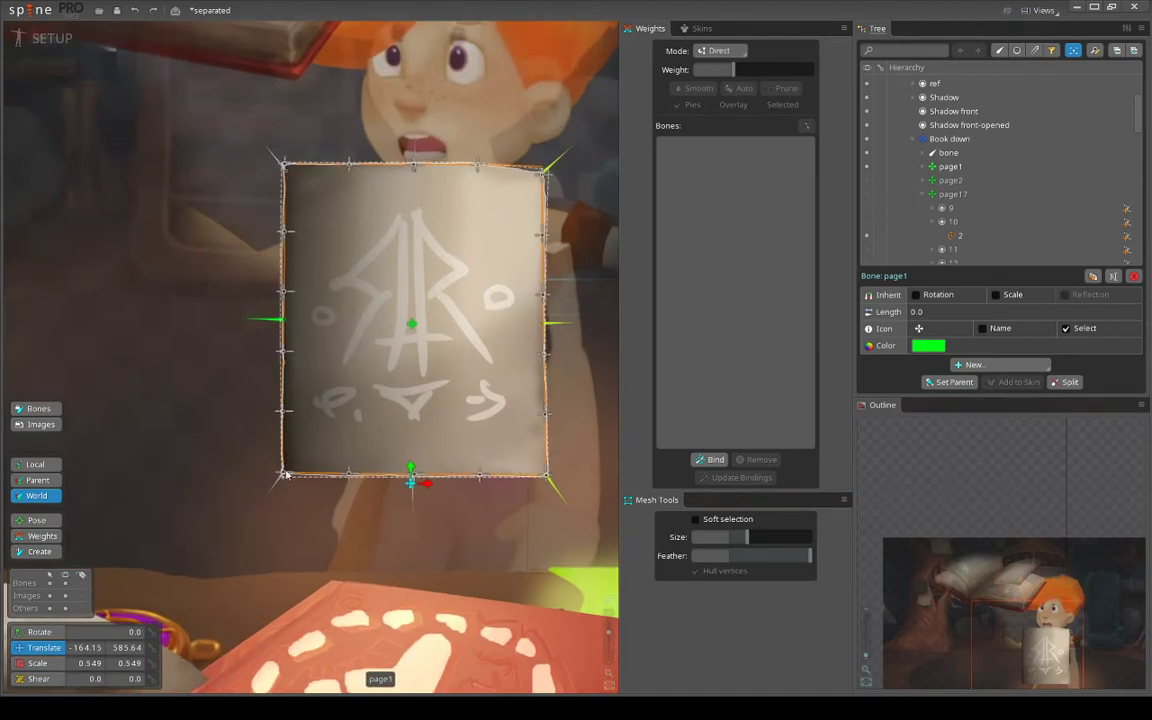
{"action": "scroll", "coordinate": [470, 147], "scroll_direction": "up", "scroll_amount": 2}
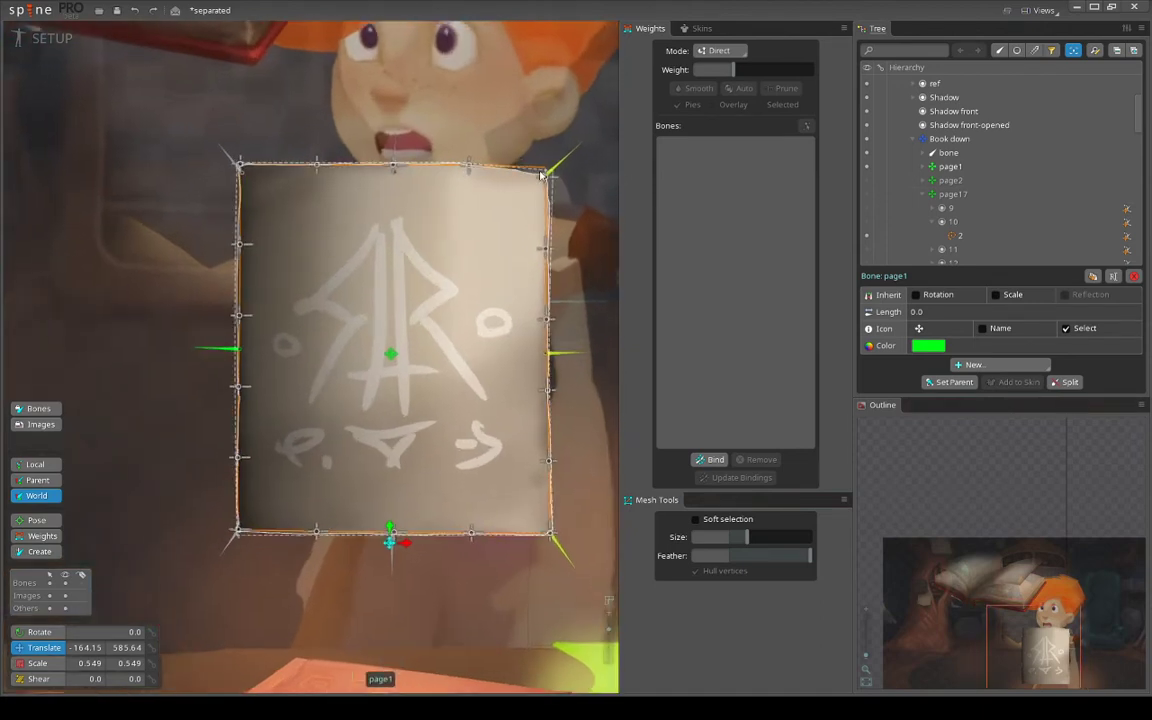
Select control bone page3b on page1's upper edge and the page1 mesh, and display how the mesh is weighted to its bones
{"action": "left_click", "coordinate": [303, 167]}
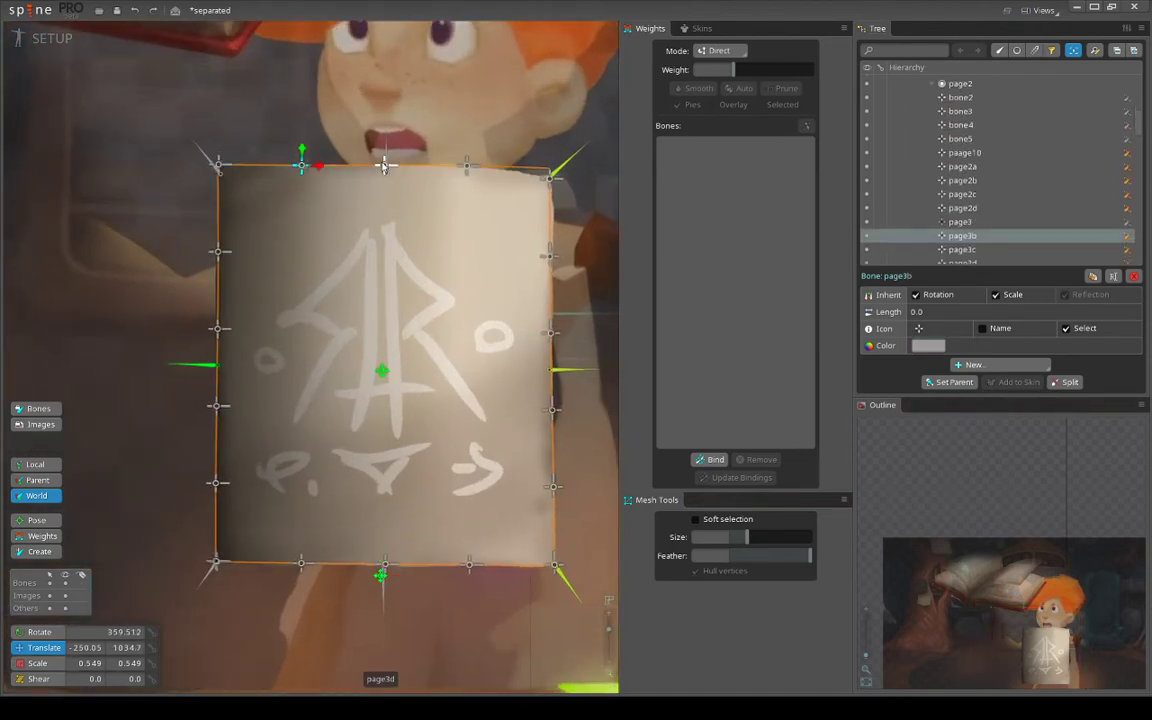
{"action": "scroll", "coordinate": [301, 213], "scroll_direction": "up", "scroll_amount": 3}
{"action": "left_click", "coordinate": [505, 224]}
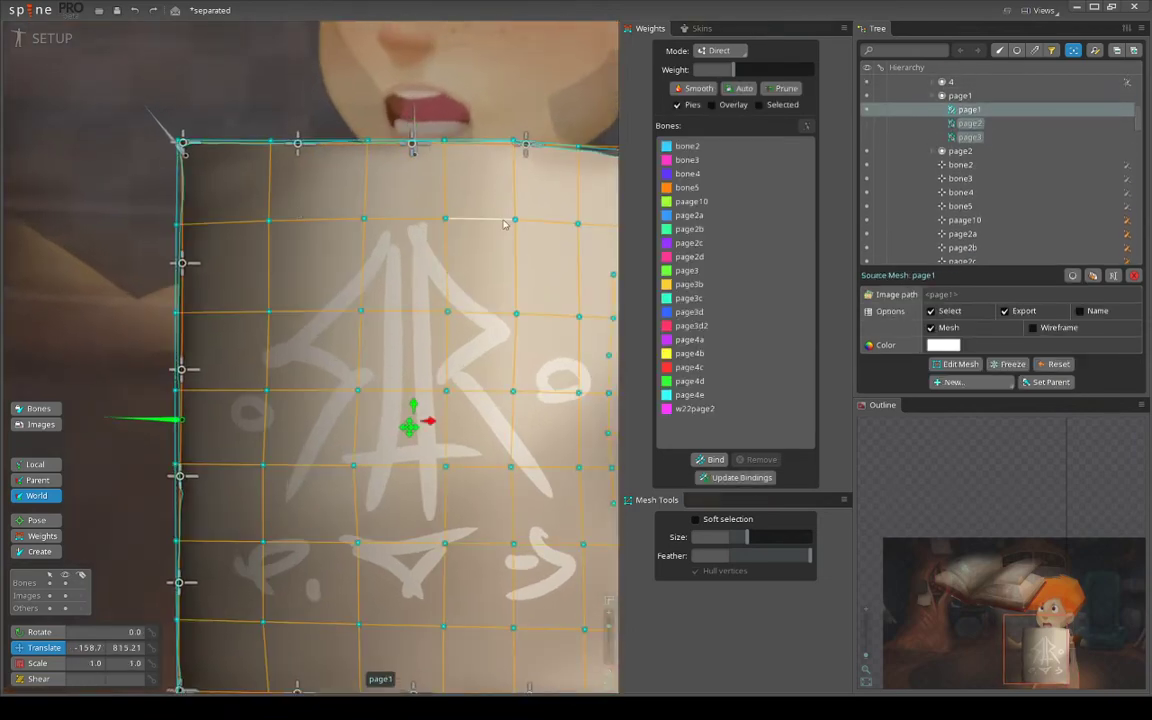
{"action": "scroll", "coordinate": [505, 224], "scroll_direction": "down", "scroll_amount": 3}
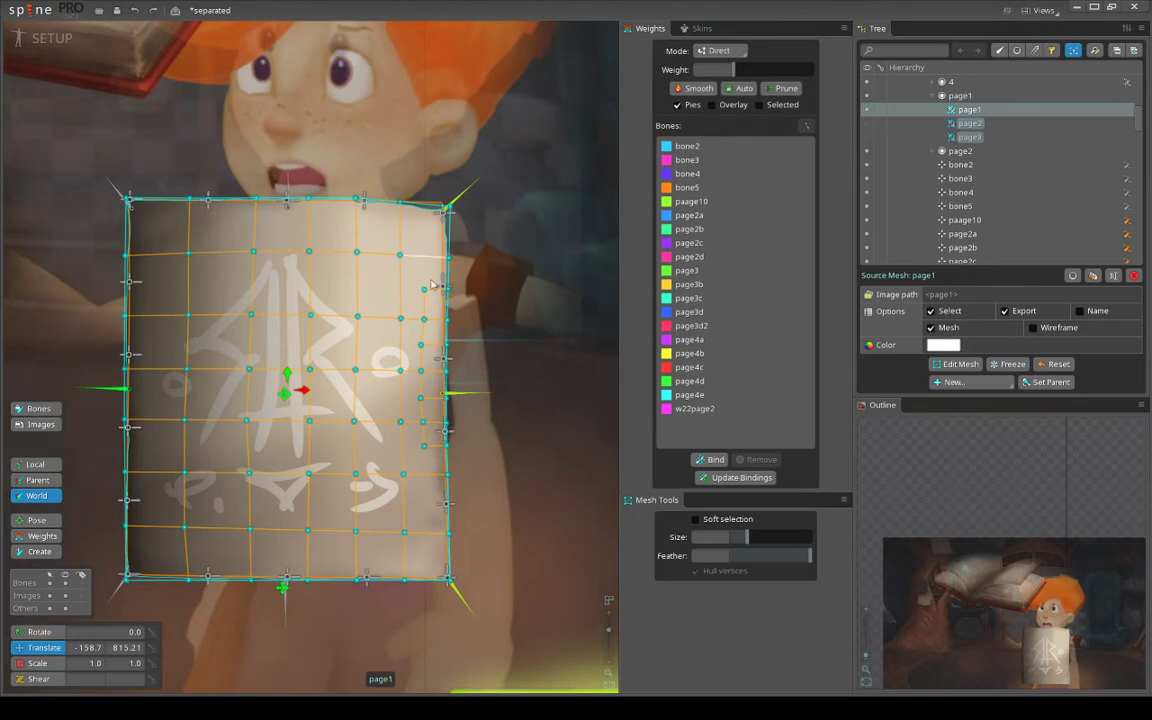
{"action": "key", "text": "g"}
{"action": "scroll", "coordinate": [212, 187], "scroll_direction": "up", "scroll_amount": 5}
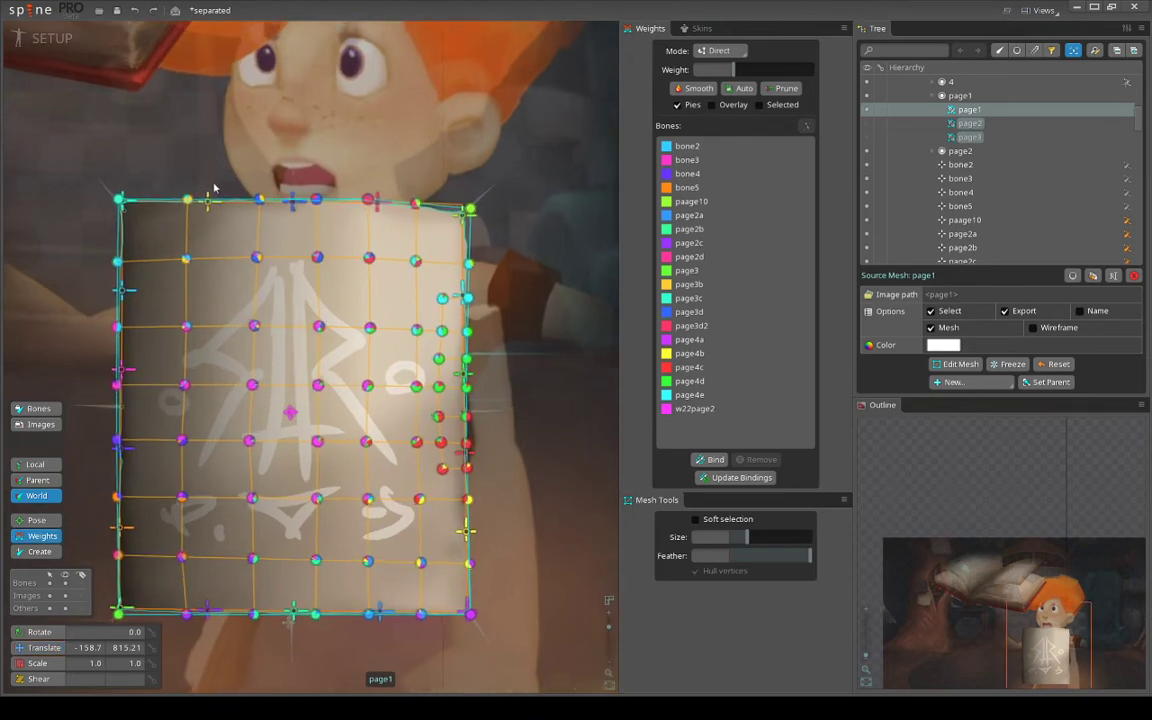
Show the weight overlay on the page1 mesh to examine how its bones' influences blend, and hide the overlay
{"action": "left_click", "coordinate": [712, 104]}
{"action": "scroll", "coordinate": [443, 444], "scroll_direction": "down", "scroll_amount": 4}
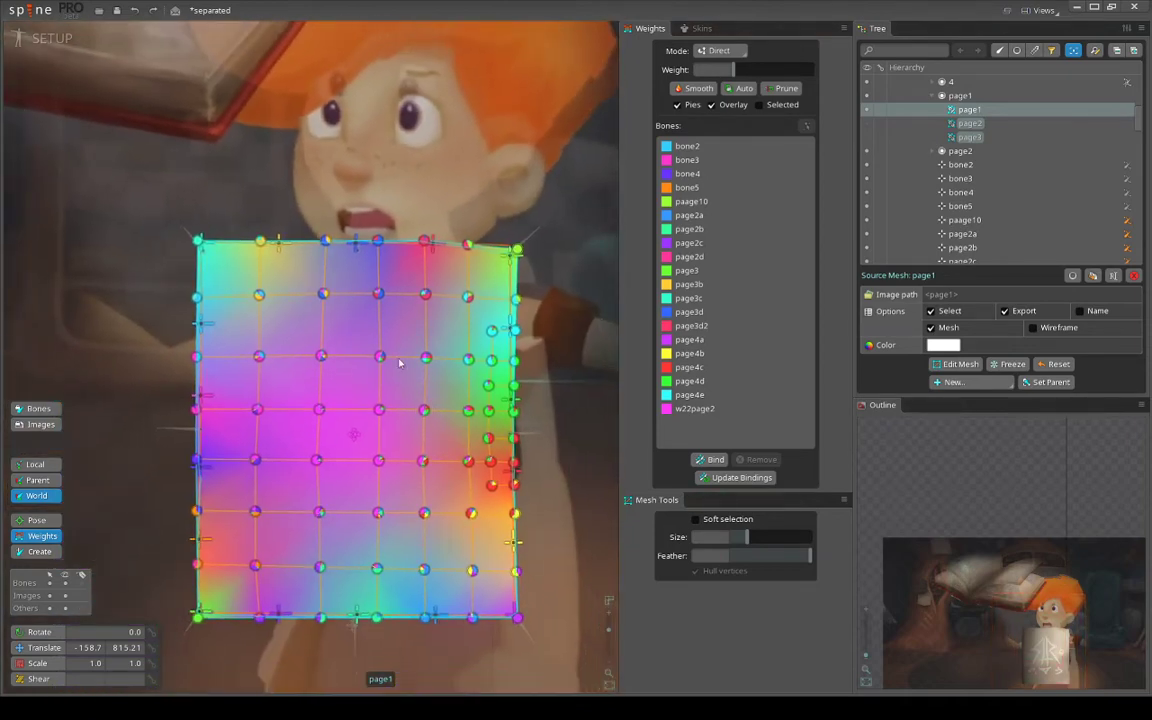
{"action": "left_click_drag", "start_coordinate": [420, 394], "coordinate": [422, 363]}
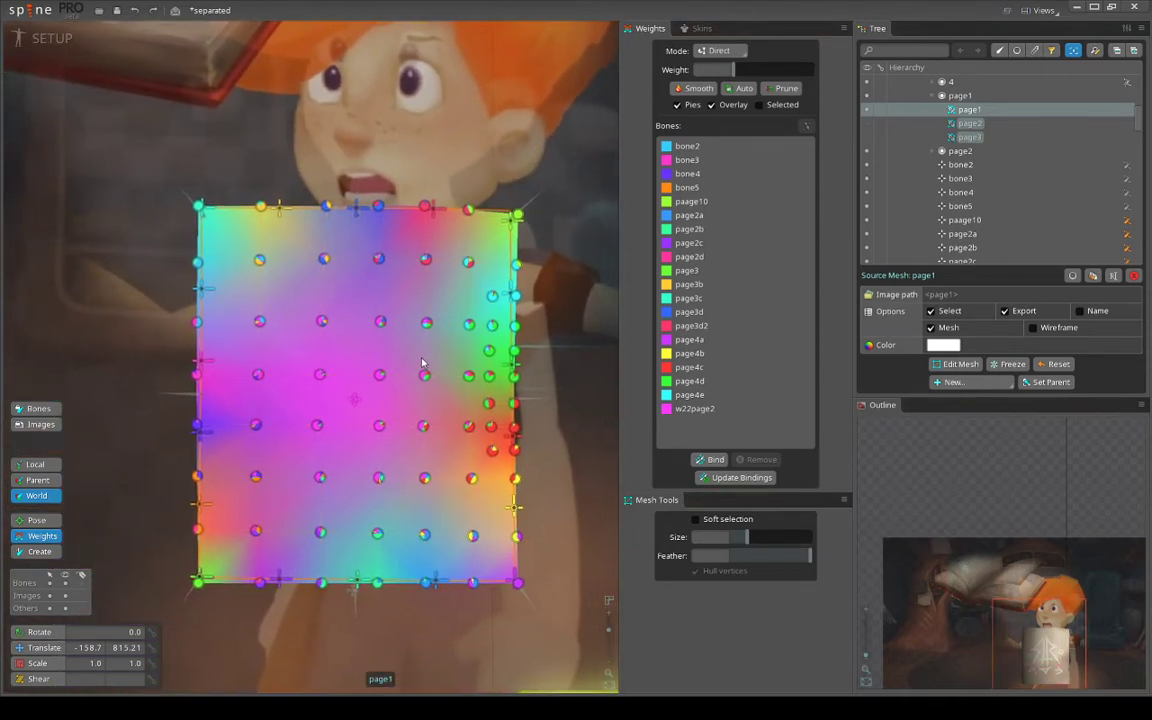
{"action": "scroll", "coordinate": [396, 401], "scroll_direction": "up", "scroll_amount": 2}
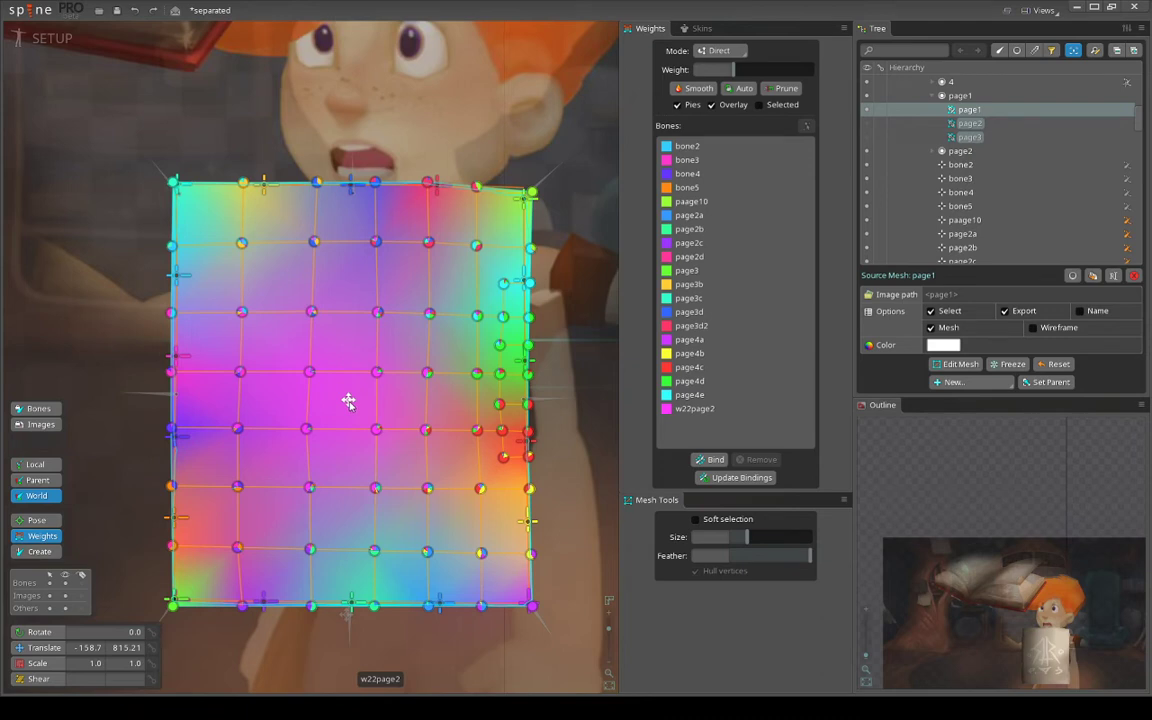
{"action": "left_click", "coordinate": [718, 106]}
Select control bone w22page2 in the middle of the page to inspect it, and clear the selection
{"action": "left_click", "coordinate": [328, 390]}
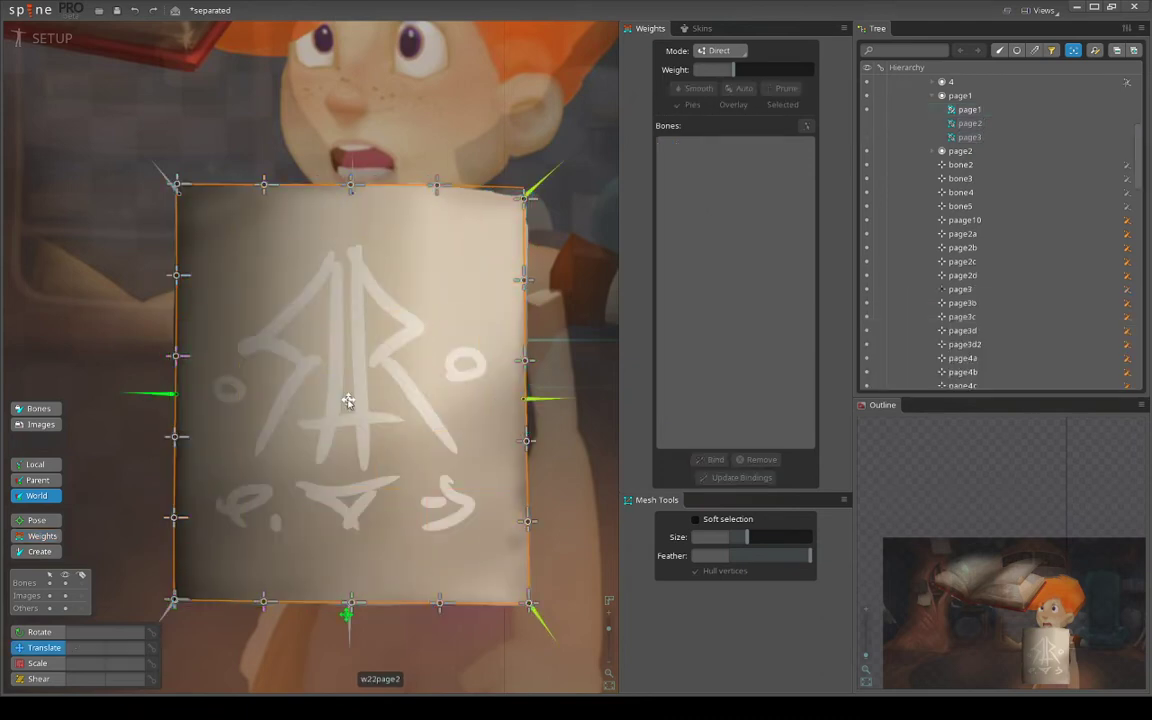
{"action": "scroll", "coordinate": [240, 270], "scroll_direction": "down", "scroll_amount": 2}
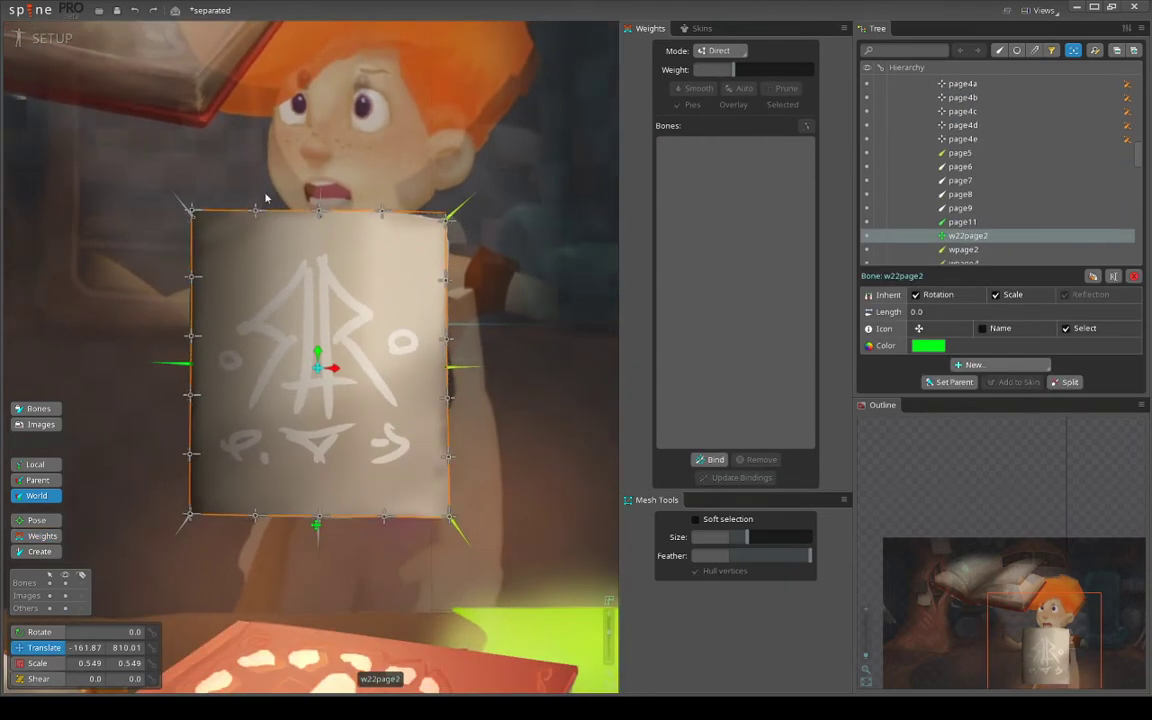
{"action": "scroll", "coordinate": [154, 203], "scroll_direction": "up", "scroll_amount": 2}
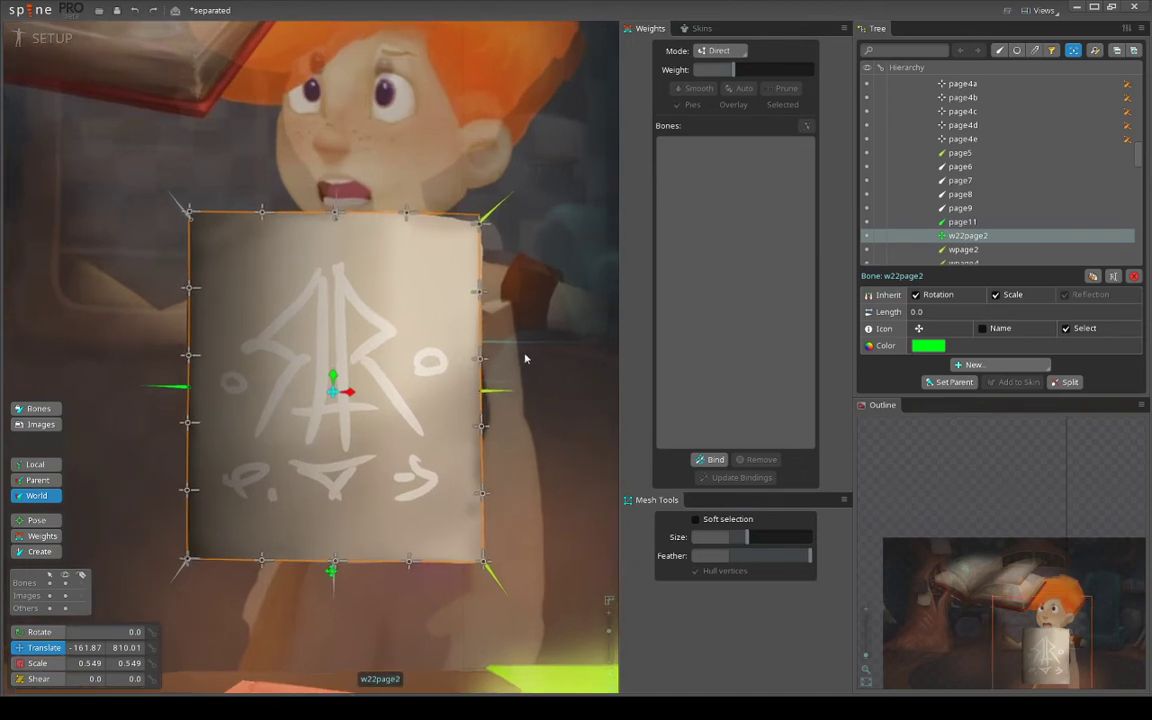
{"action": "left_click", "coordinate": [300, 240]}
{"action": "left_click_drag", "start_coordinate": [300, 241], "coordinate": [316, 253]}
{"action": "key", "text": "Escape"}
{"action": "scroll", "coordinate": [308, 188], "scroll_direction": "up", "scroll_amount": 2}
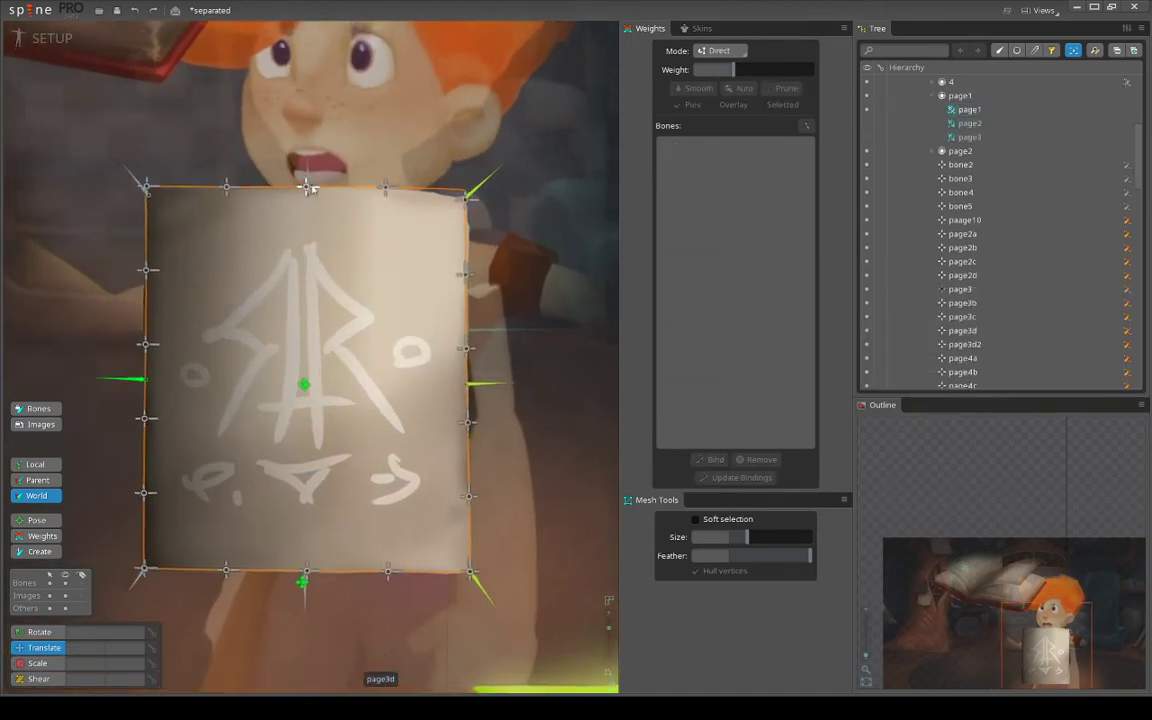
Move corner bone wpage4 to about X 248, Y 1263 to see the page bend, and undo the move
{"action": "left_click", "coordinate": [489, 174]}
{"action": "left_click_drag", "start_coordinate": [514, 215], "coordinate": [556, 452]}
{"action": "scroll", "coordinate": [510, 378], "scroll_direction": "down", "scroll_amount": 2}
{"action": "left_click_drag", "start_coordinate": [426, 528], "coordinate": [384, 428]}
{"action": "scroll", "coordinate": [384, 428], "scroll_direction": "down", "scroll_amount": 1}
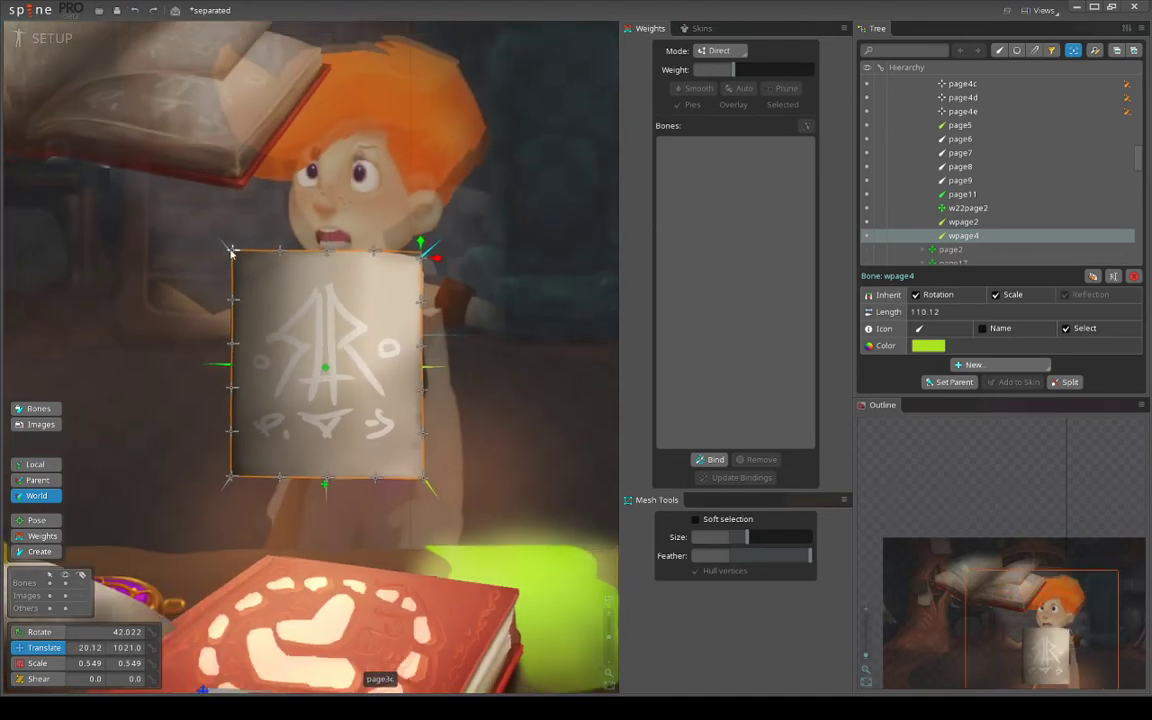
{"action": "scroll", "coordinate": [492, 348], "scroll_direction": "up", "scroll_amount": 2}
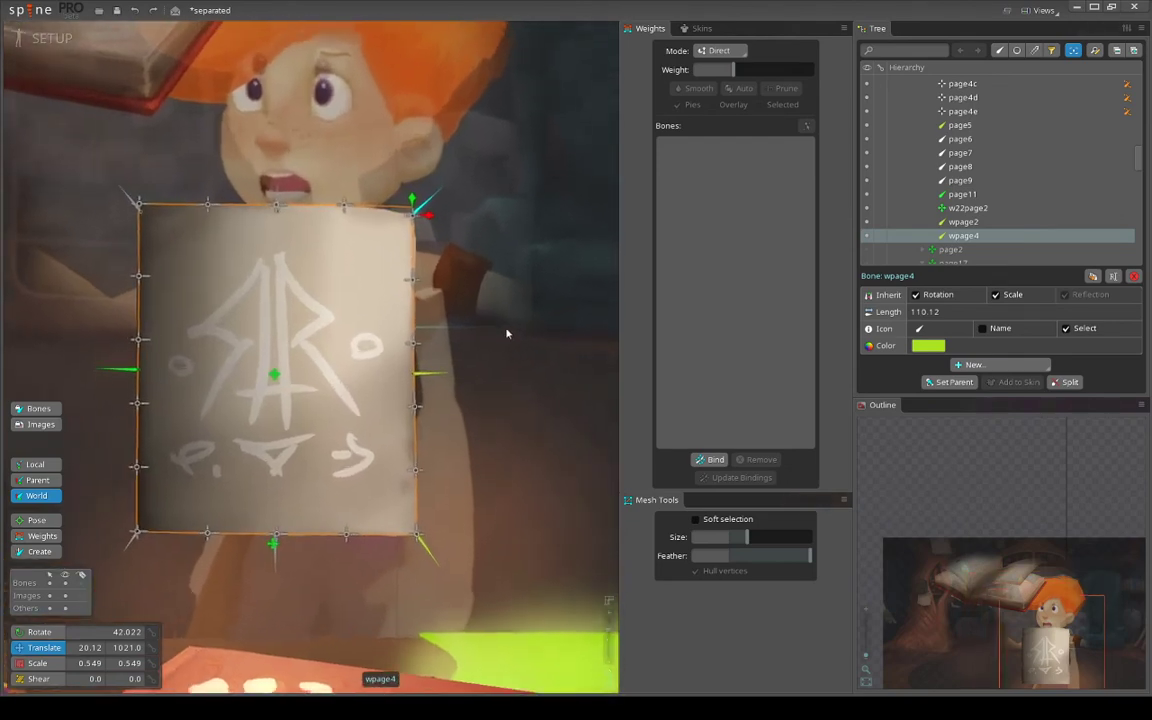
{"action": "left_click_drag", "start_coordinate": [480, 322], "coordinate": [640, 155]}
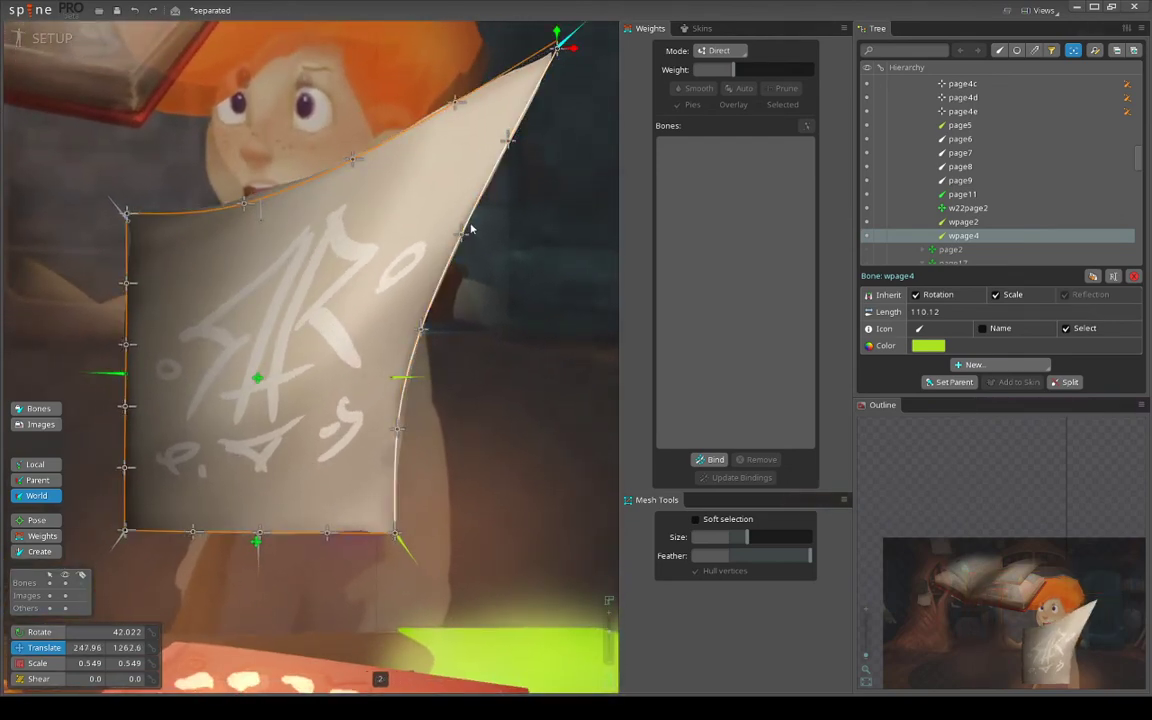
{"action": "key", "text": "ctrl+z"}
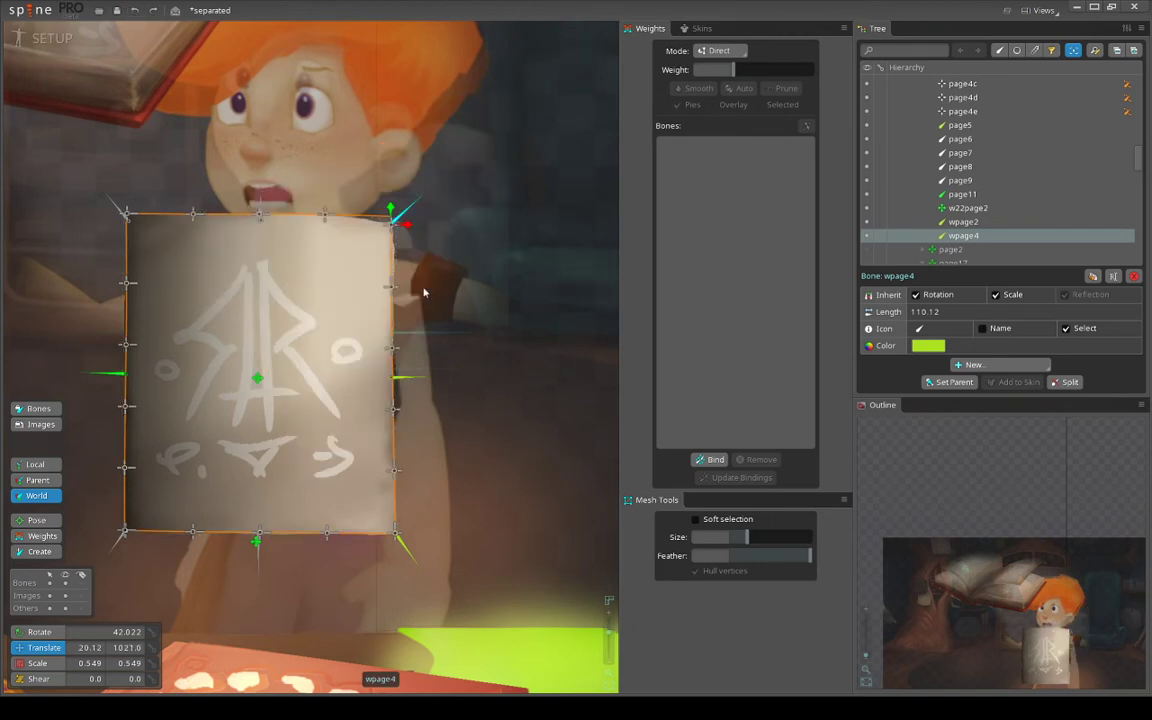
Select path 1 on the page's upper edge and path 2 on its right edge to examine the bones each is weighted to
{"action": "scroll", "coordinate": [170, 222], "scroll_direction": "up", "scroll_amount": 3}
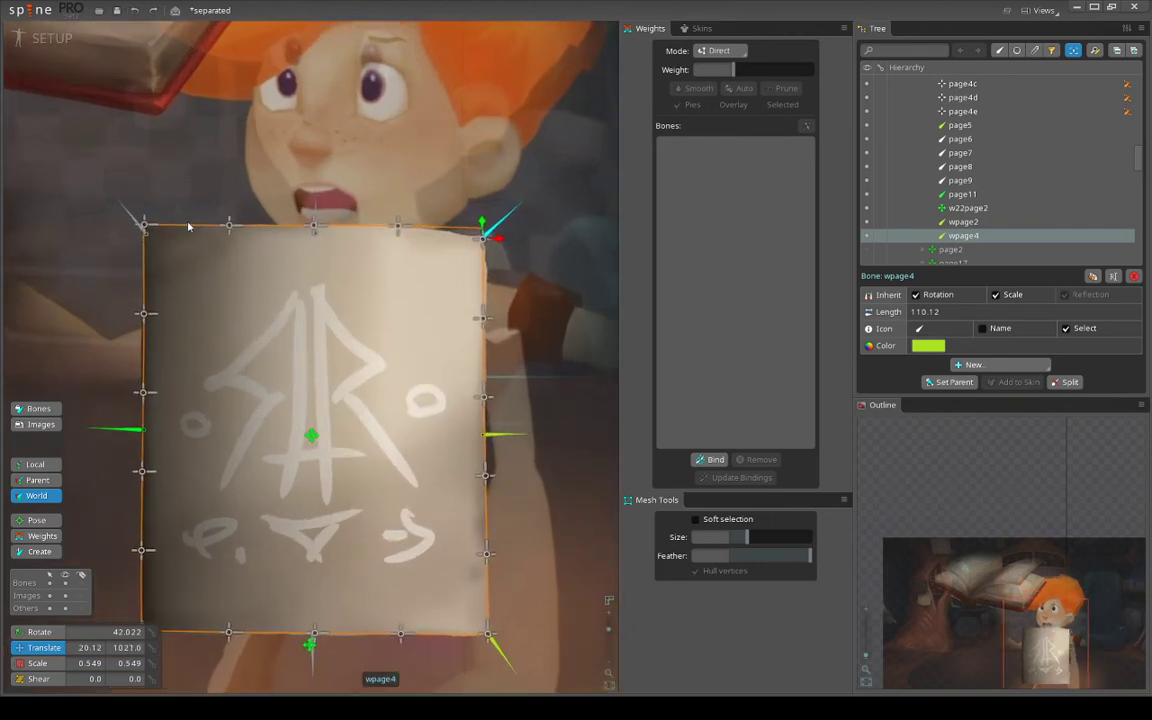
{"action": "left_click", "coordinate": [192, 229]}
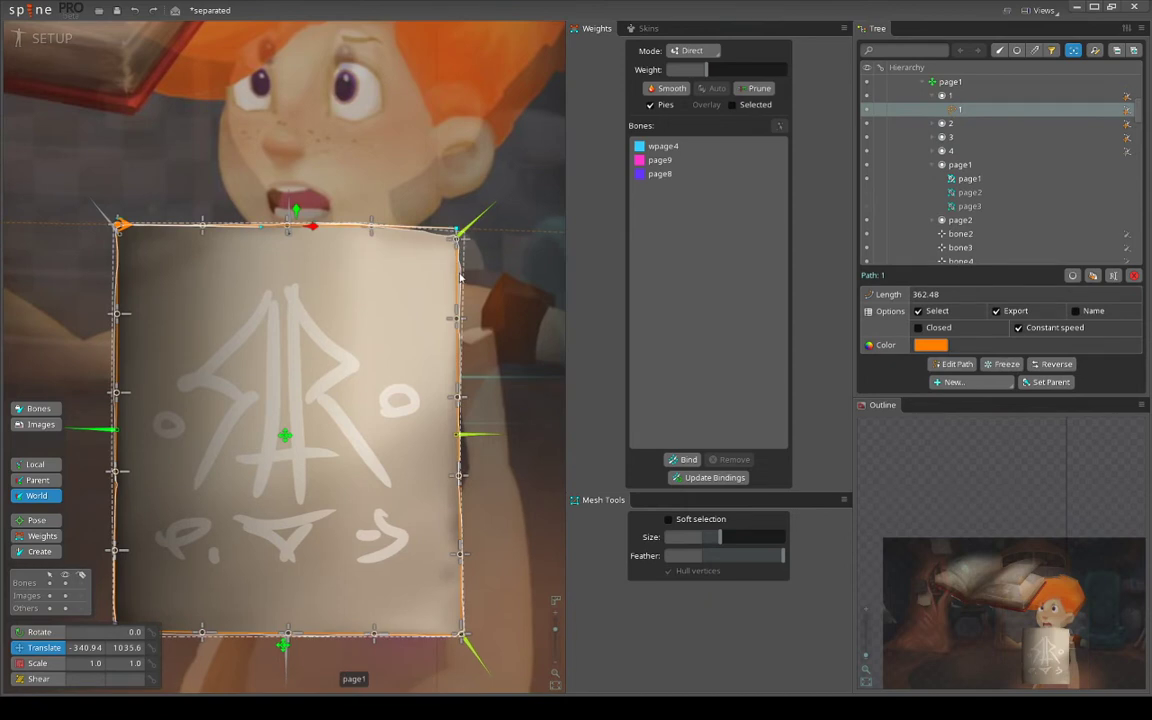
{"action": "left_click", "coordinate": [457, 277]}
{"action": "scroll", "coordinate": [473, 345], "scroll_direction": "down", "scroll_amount": 3}
{"action": "left_click_drag", "start_coordinate": [473, 350], "coordinate": [417, 306]}
{"action": "scroll", "coordinate": [370, 255], "scroll_direction": "up", "scroll_amount": 2}
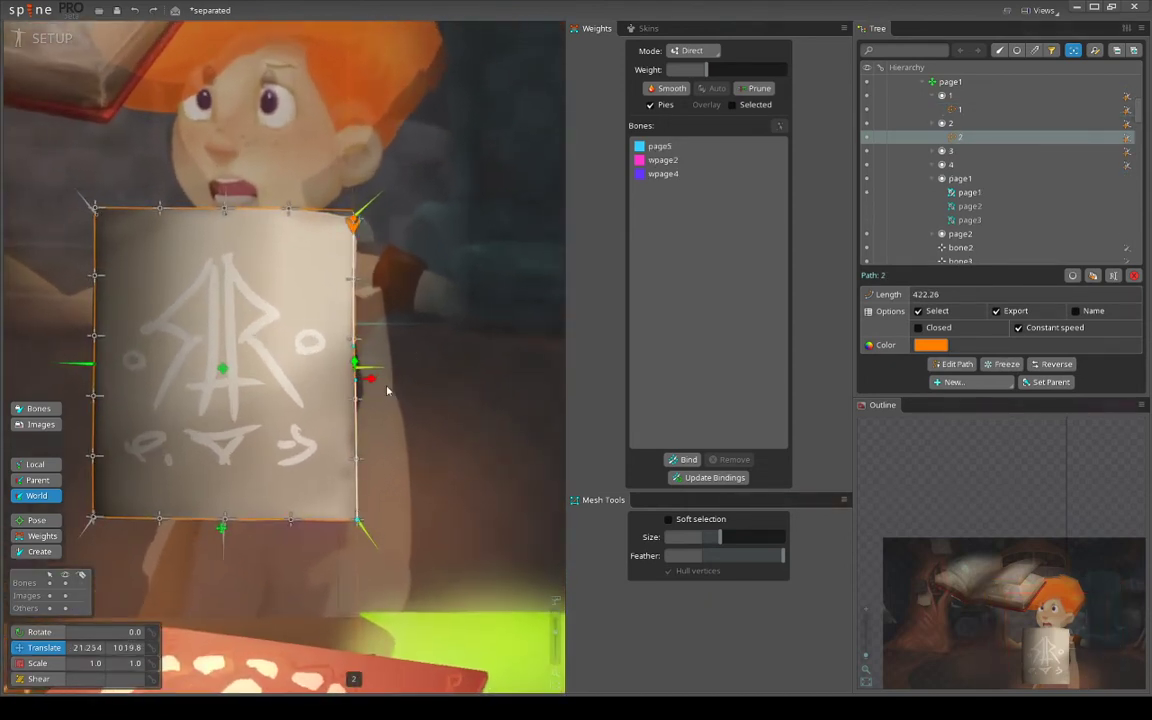
{"action": "left_click_drag", "start_coordinate": [344, 270], "coordinate": [410, 262]}
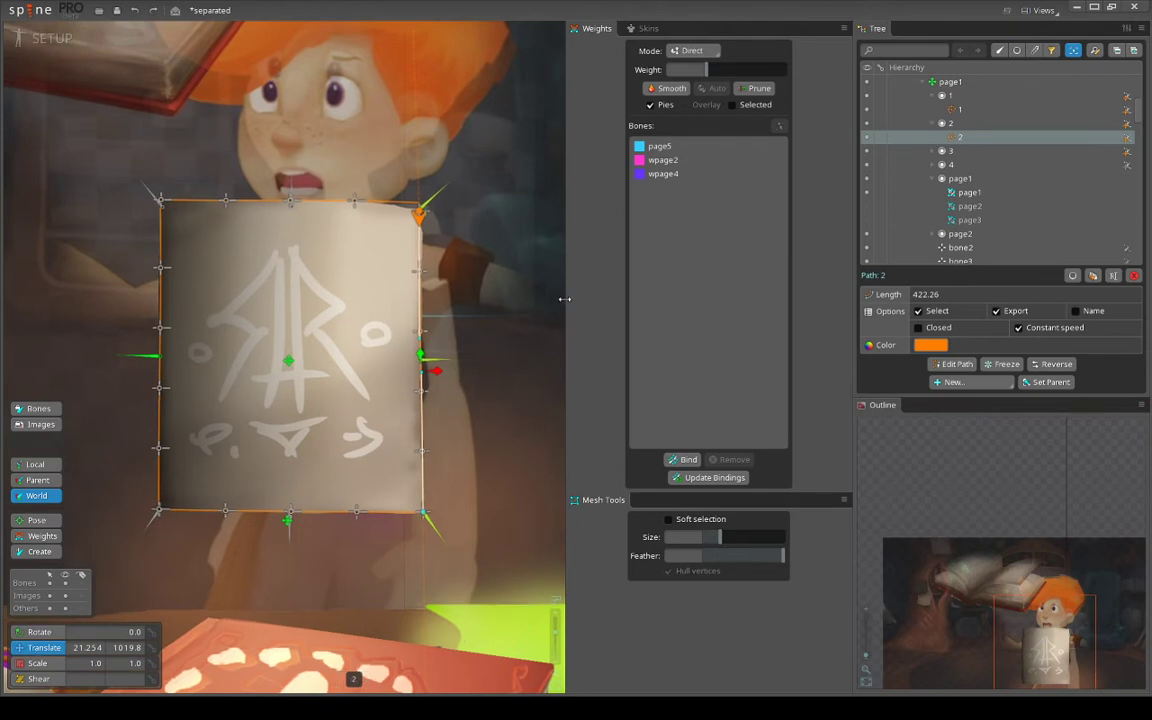
{"action": "left_click_drag", "start_coordinate": [565, 298], "coordinate": [679, 293]}
Move lower corner bones page5 and page7 outward to see how they deform the page, and undo both moves
{"action": "left_click", "coordinate": [478, 198]}
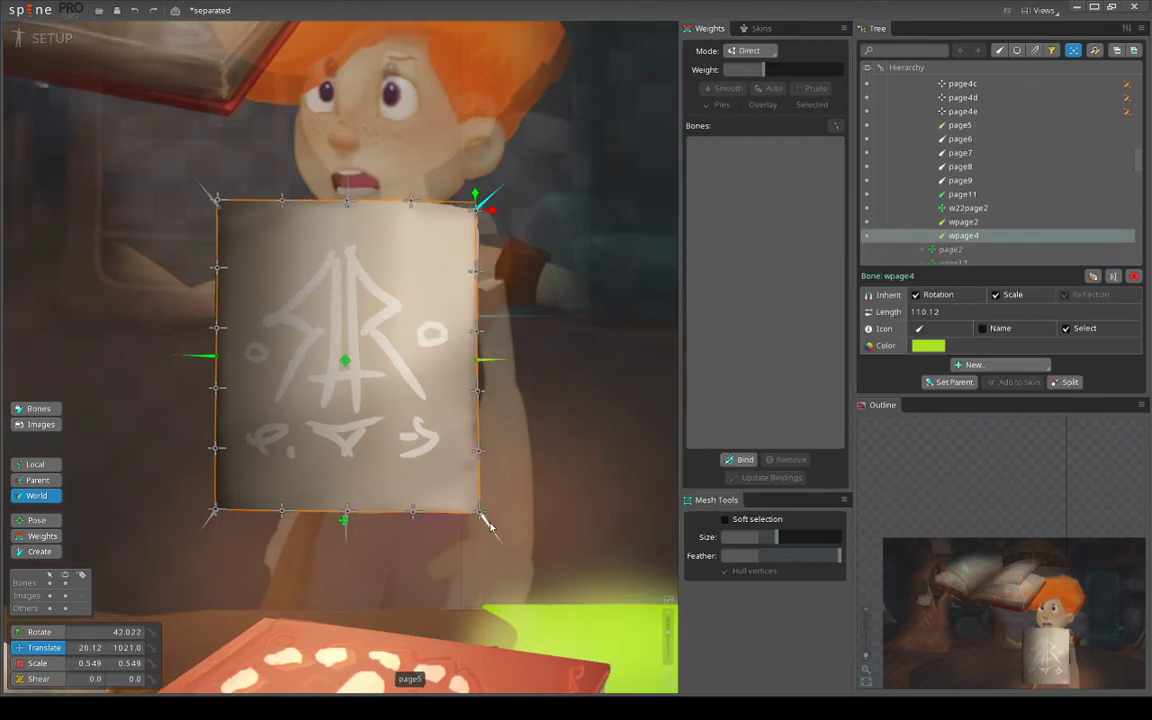
{"action": "left_click_drag", "start_coordinate": [490, 527], "coordinate": [545, 618]}
{"action": "key", "text": "ctrl+z"}
{"action": "left_click_drag", "start_coordinate": [211, 519], "coordinate": [171, 557]}
{"action": "key", "text": "ctrl+z"}
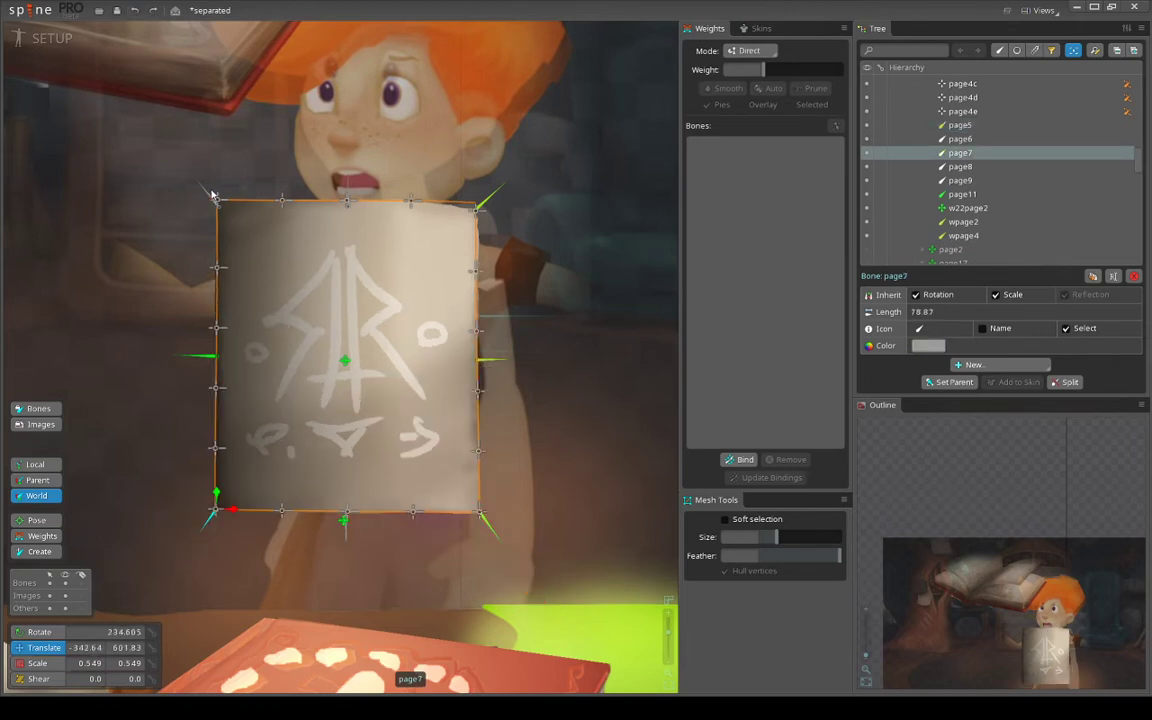
Try moving the control bones midway along the page's side edges, undo the change, and select upper-edge bone page9
{"action": "mouse_move", "coordinate": [210, 358]}
{"action": "left_mouse_down"}
{"action": "mouse_move", "coordinate": [160, 360]}
{"action": "mouse_move", "coordinate": [218, 355]}
{"action": "left_mouse_up"}
{"action": "left_click_drag", "start_coordinate": [498, 362], "coordinate": [535, 351]}
{"action": "key", "text": "ctrl+z"}
{"action": "scroll", "coordinate": [537, 393], "scroll_direction": "down", "scroll_amount": 1}
{"action": "left_click_drag", "start_coordinate": [343, 149], "coordinate": [343, 148]}
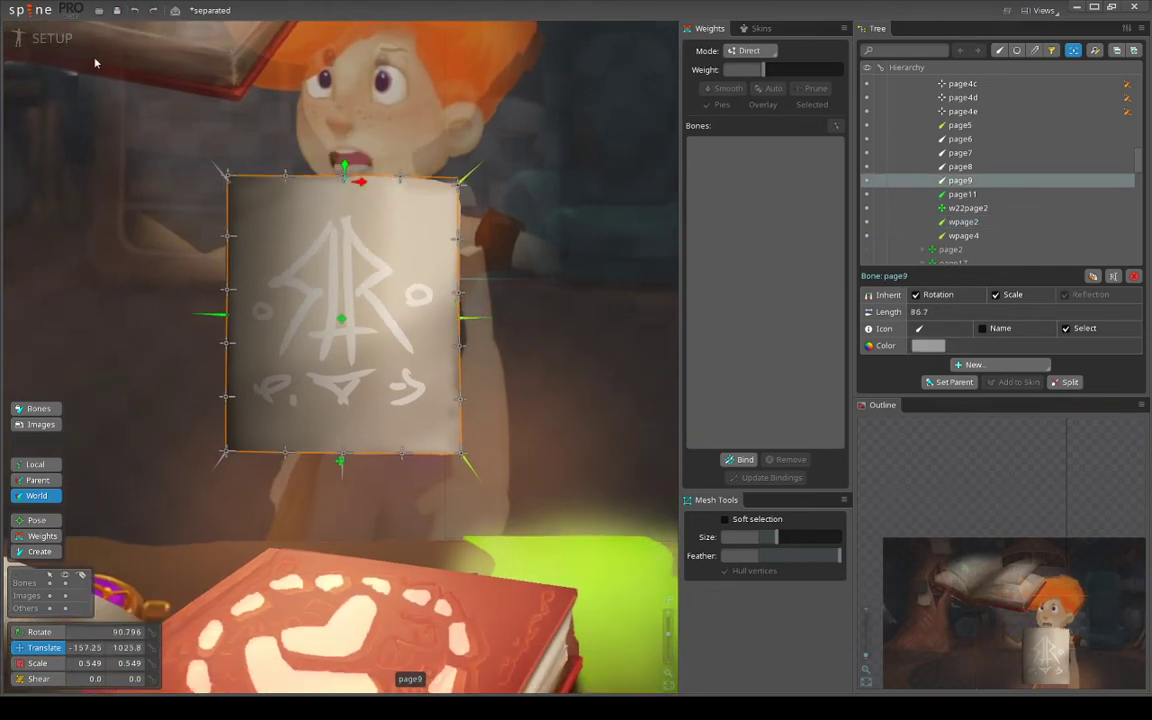
Switch to Animate mode, rewind the close animation to its opening frames and play it
{"action": "left_click", "coordinate": [45, 38]}
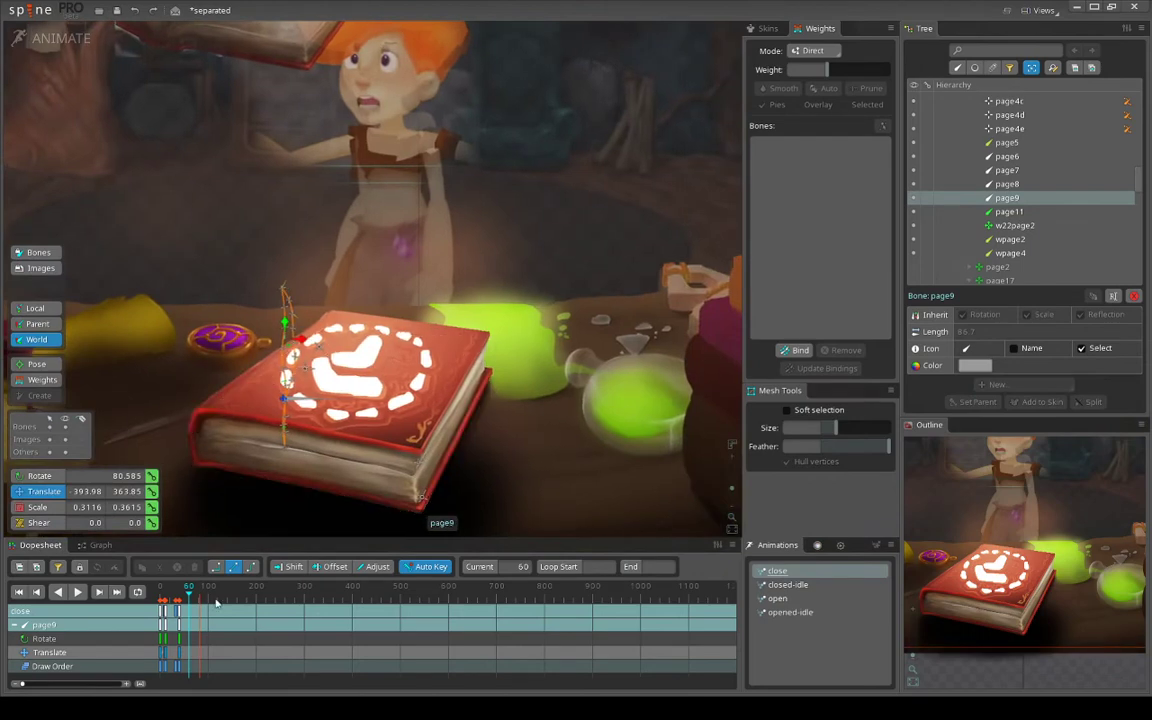
{"action": "left_click_drag", "start_coordinate": [214, 600], "coordinate": [144, 600]}
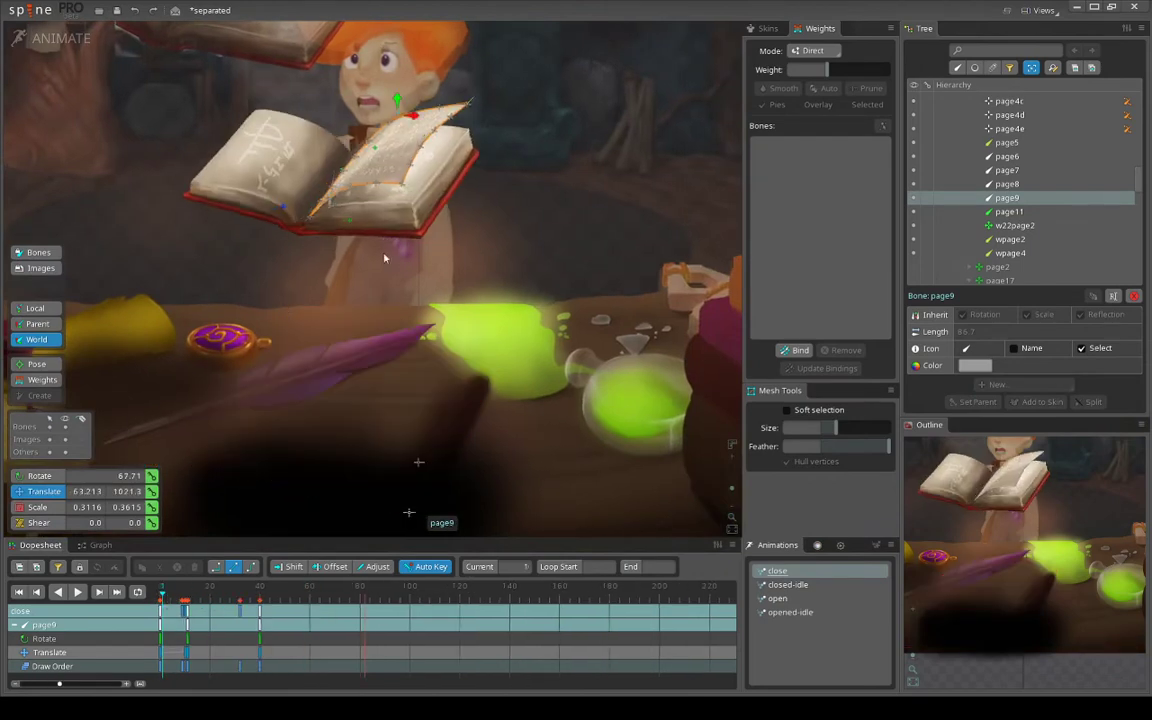
{"action": "scroll", "coordinate": [386, 312], "scroll_direction": "up", "scroll_amount": 4}
{"action": "key", "text": "space"}
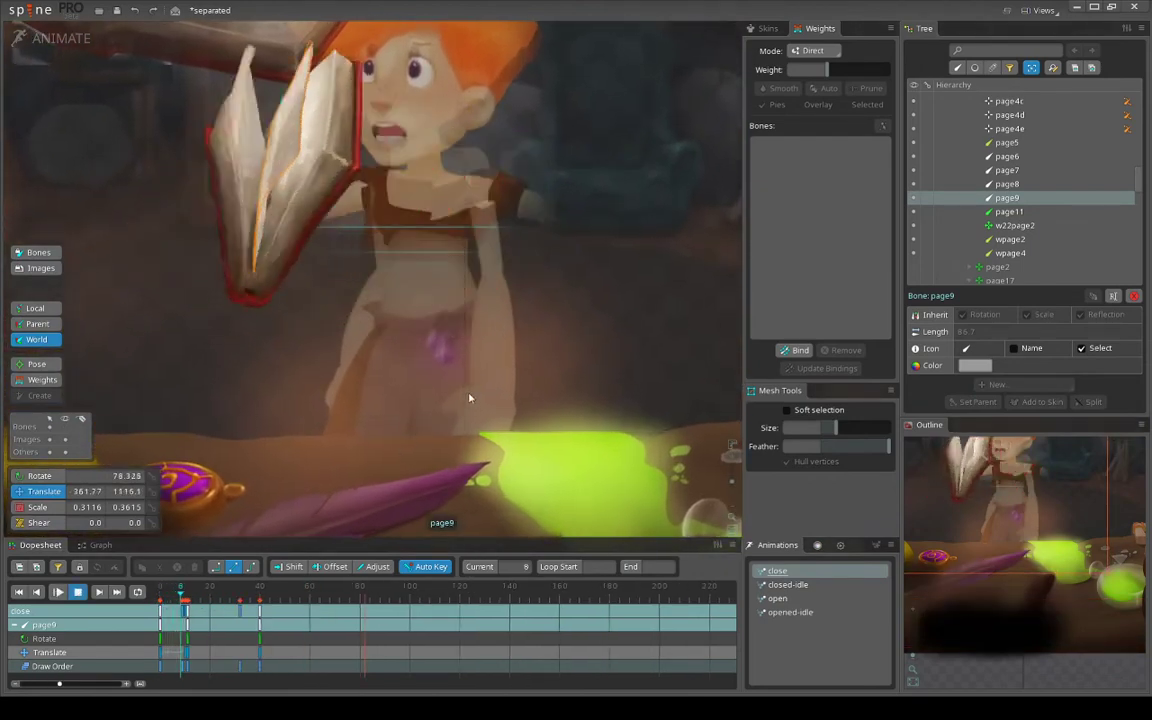
{"action": "scroll", "coordinate": [470, 398], "scroll_direction": "down", "scroll_amount": 4}
{"action": "key", "text": "space"}
Preview the open and opened-idle animations and examine the turning page1 during opened-idle playback
{"action": "left_click", "coordinate": [801, 601]}
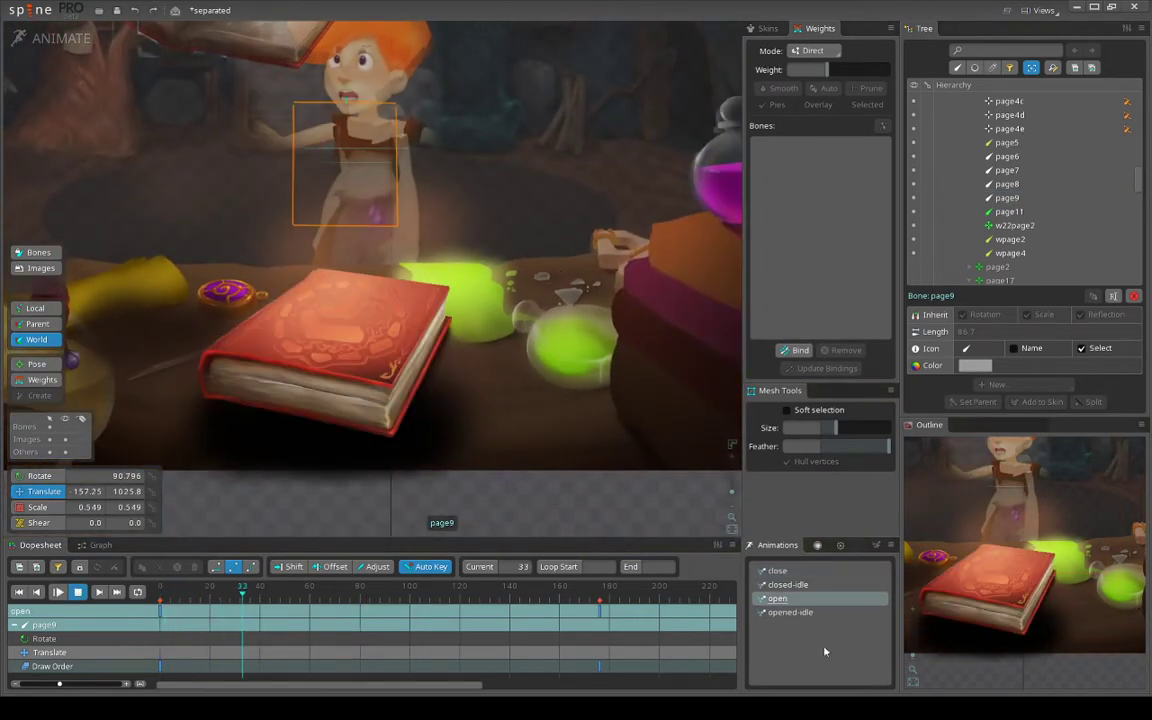
{"action": "left_click", "coordinate": [790, 612]}
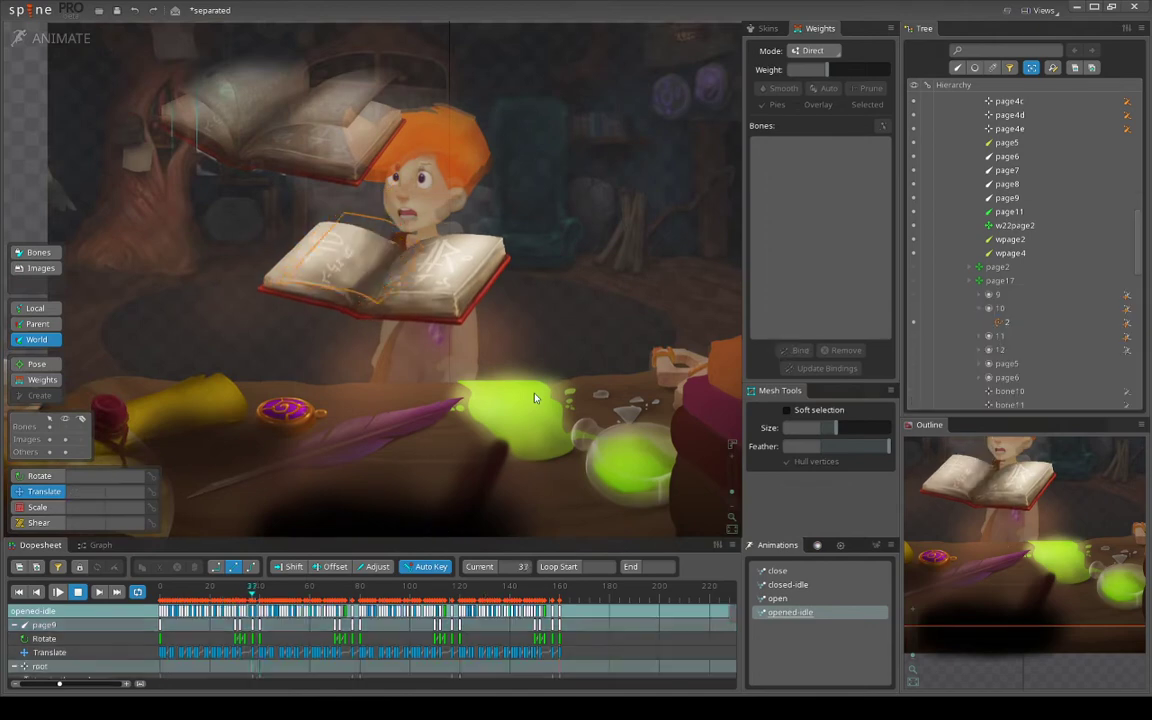
{"action": "scroll", "coordinate": [475, 320], "scroll_direction": "up", "scroll_amount": 4}
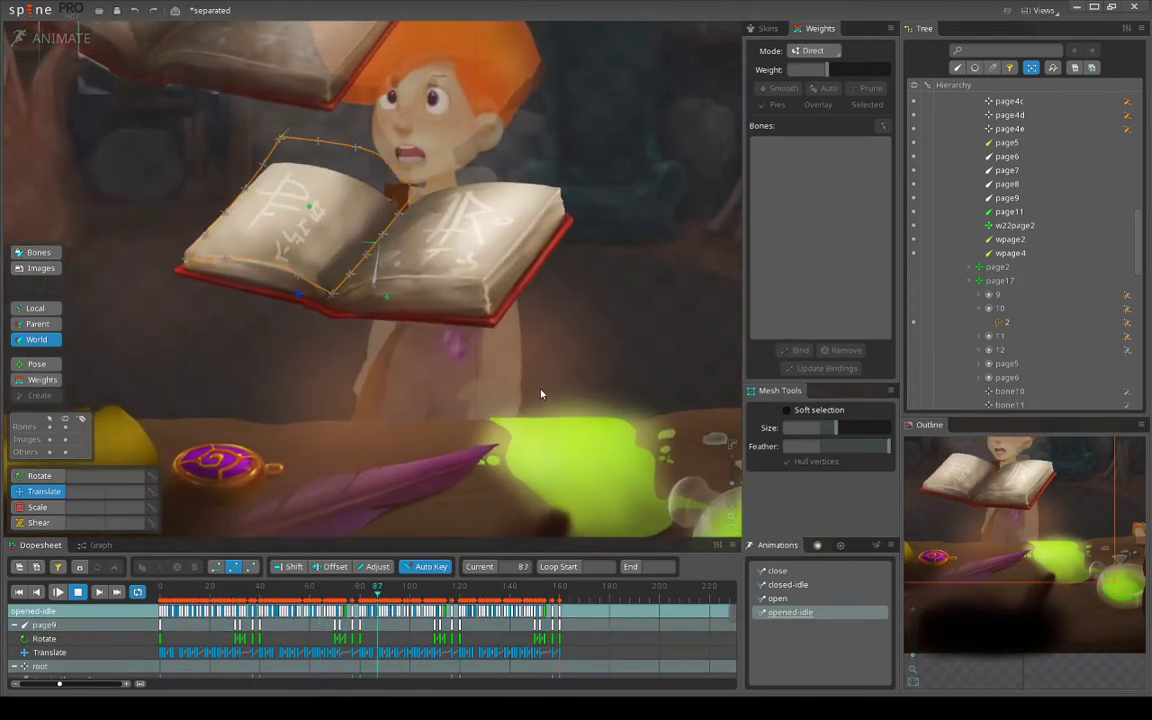
{"action": "scroll", "coordinate": [541, 394], "scroll_direction": "down", "scroll_amount": 2}
{"action": "left_click_drag", "start_coordinate": [1060, 512], "coordinate": [1108, 586]}
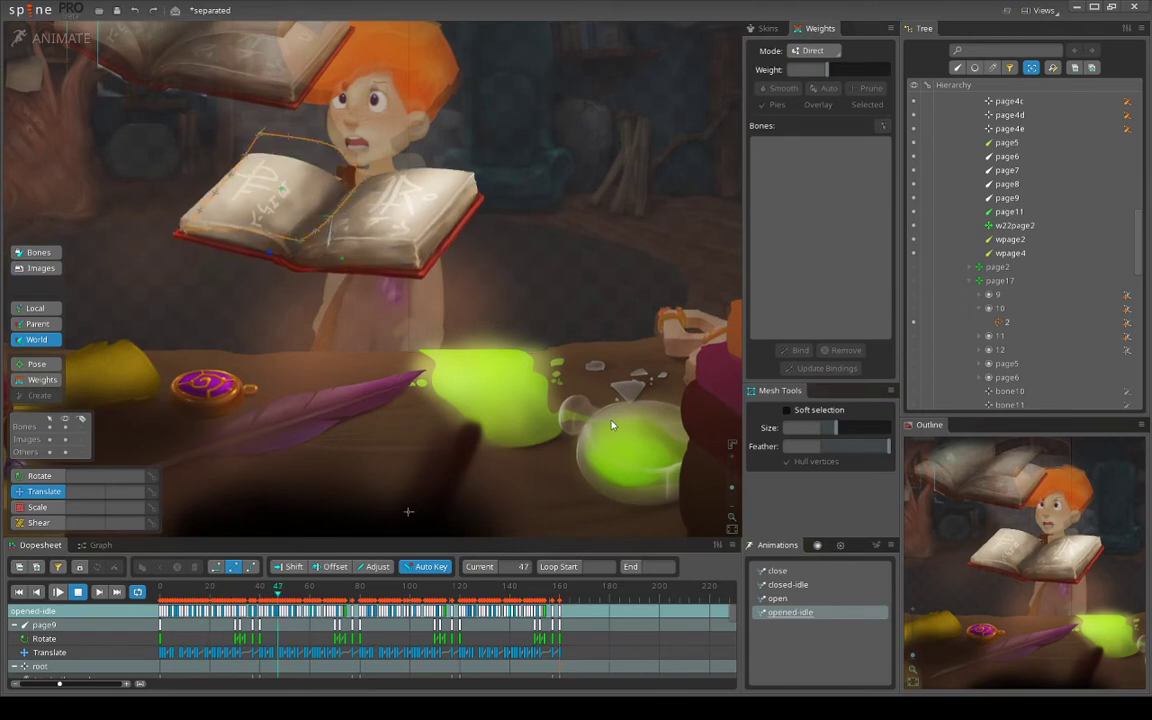
{"action": "left_click_drag", "start_coordinate": [424, 323], "coordinate": [476, 385]}
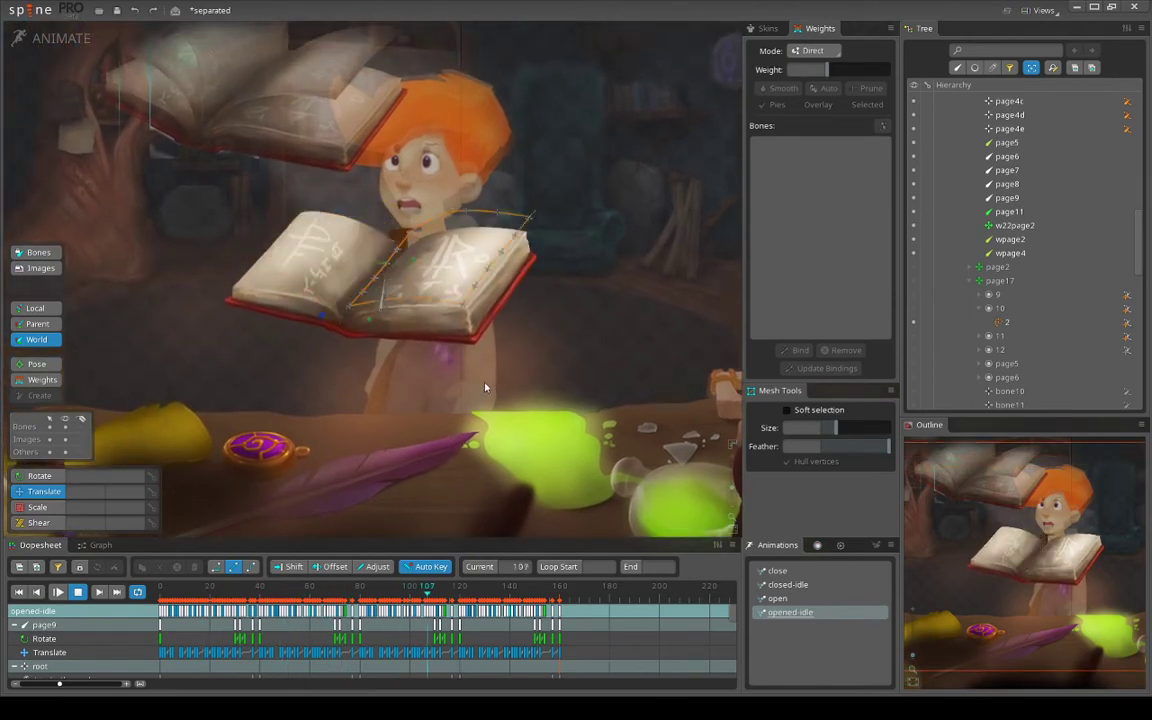
{"action": "scroll", "coordinate": [485, 387], "scroll_direction": "up", "scroll_amount": 2}
{"action": "left_click_drag", "start_coordinate": [378, 388], "coordinate": [392, 410]}
Pause opened-idle, make page2 and page17 visible again, and resume playback with all the turning pages shown
{"action": "key", "text": "d"}
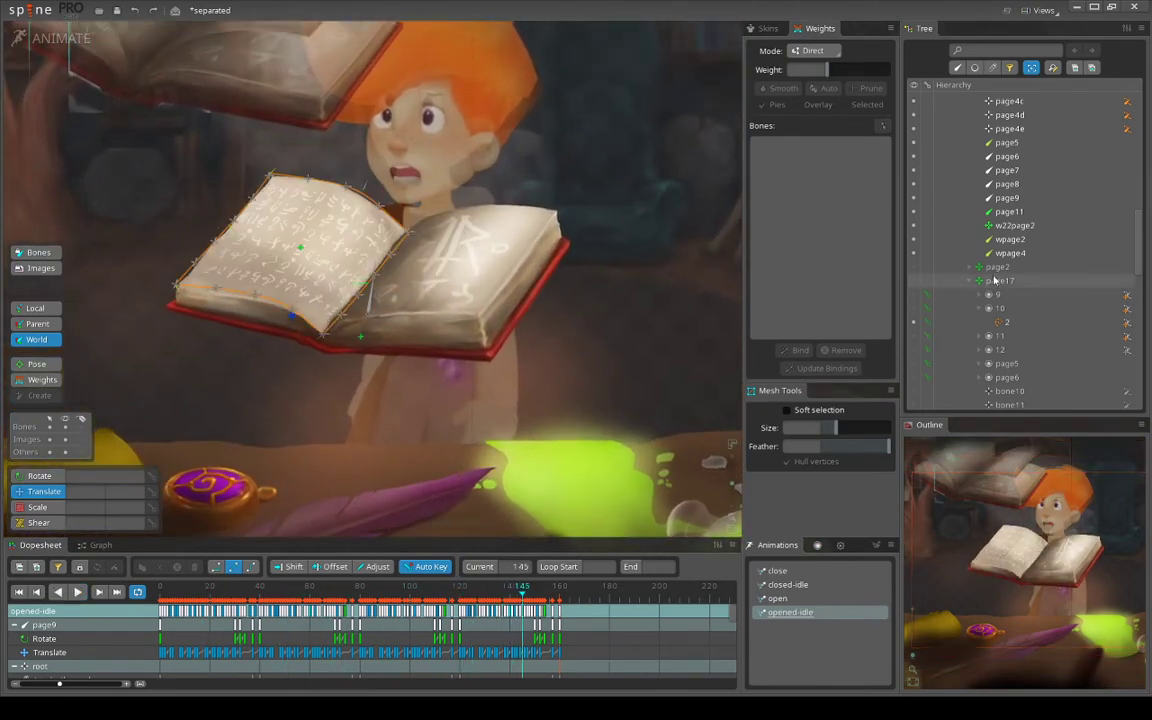
{"action": "left_click_drag", "start_coordinate": [627, 381], "coordinate": [633, 342]}
{"action": "key", "text": "d"}
{"action": "scroll", "coordinate": [627, 358], "scroll_direction": "down", "scroll_amount": 4}
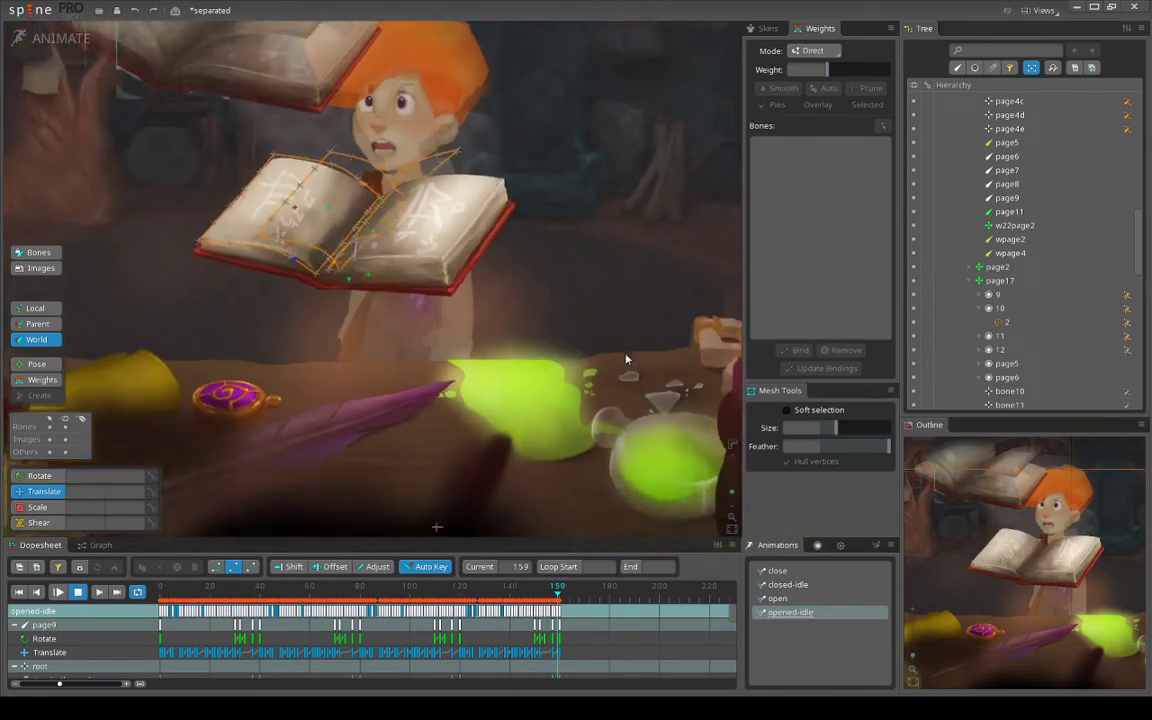
{"action": "left_click_drag", "start_coordinate": [547, 323], "coordinate": [590, 414]}
{"action": "scroll", "coordinate": [440, 345], "scroll_direction": "up", "scroll_amount": 3}
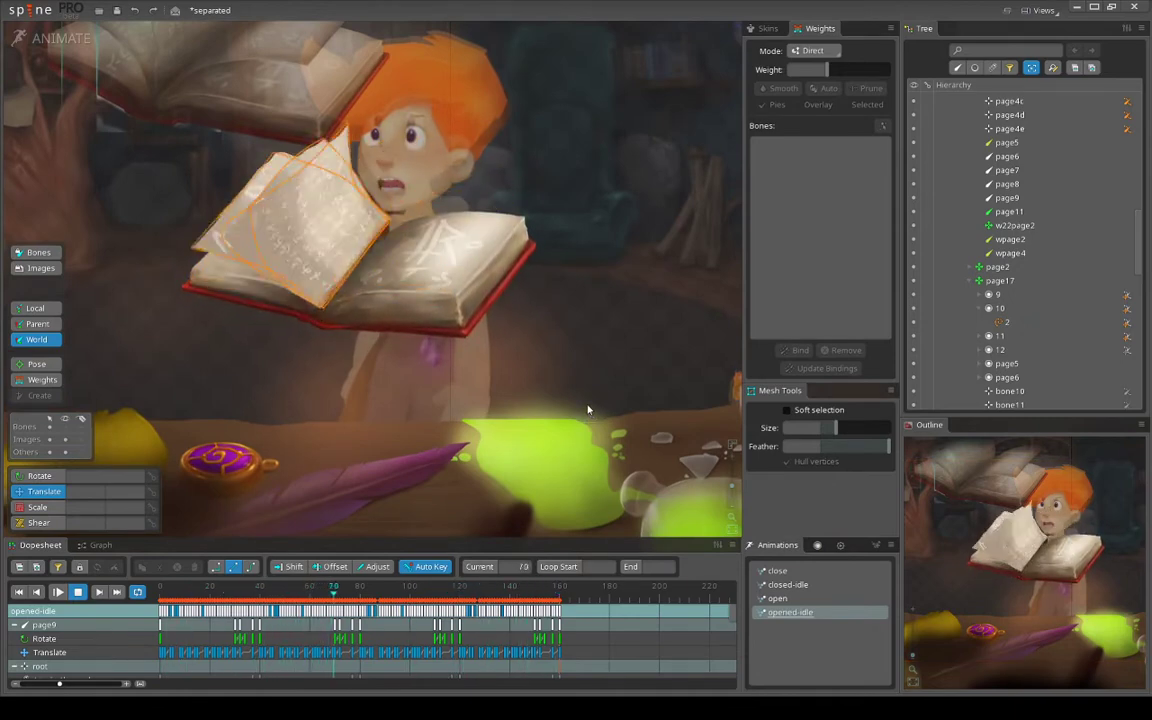
Stop the opened-idle playback, look over its dopesheet keys and go to frame 19 to inspect the pages mid-turn
{"action": "scroll", "coordinate": [438, 340], "scroll_direction": "up", "scroll_amount": 3}
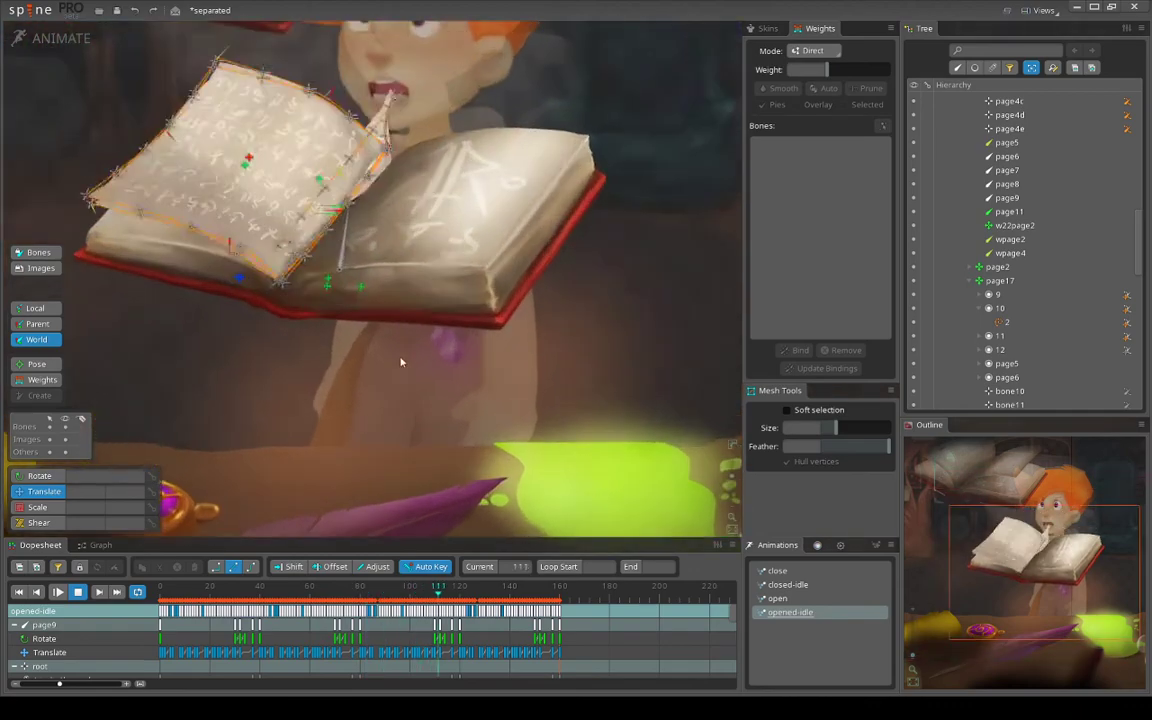
{"action": "key", "text": "d"}
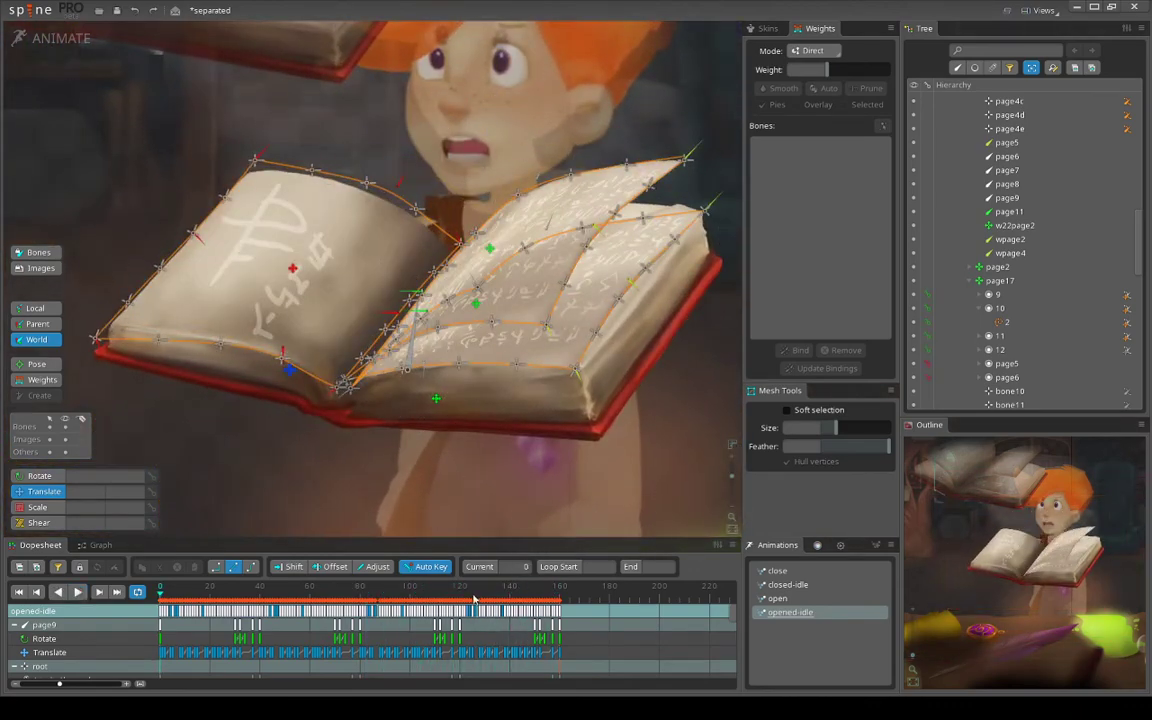
{"action": "scroll", "coordinate": [480, 650], "scroll_direction": "down", "scroll_amount": 5}
{"action": "scroll", "coordinate": [468, 645], "scroll_direction": "up", "scroll_amount": 3}
{"action": "scroll", "coordinate": [430, 635], "scroll_direction": "up", "scroll_amount": 3}
{"action": "scroll", "coordinate": [370, 632], "scroll_direction": "down", "scroll_amount": 2}
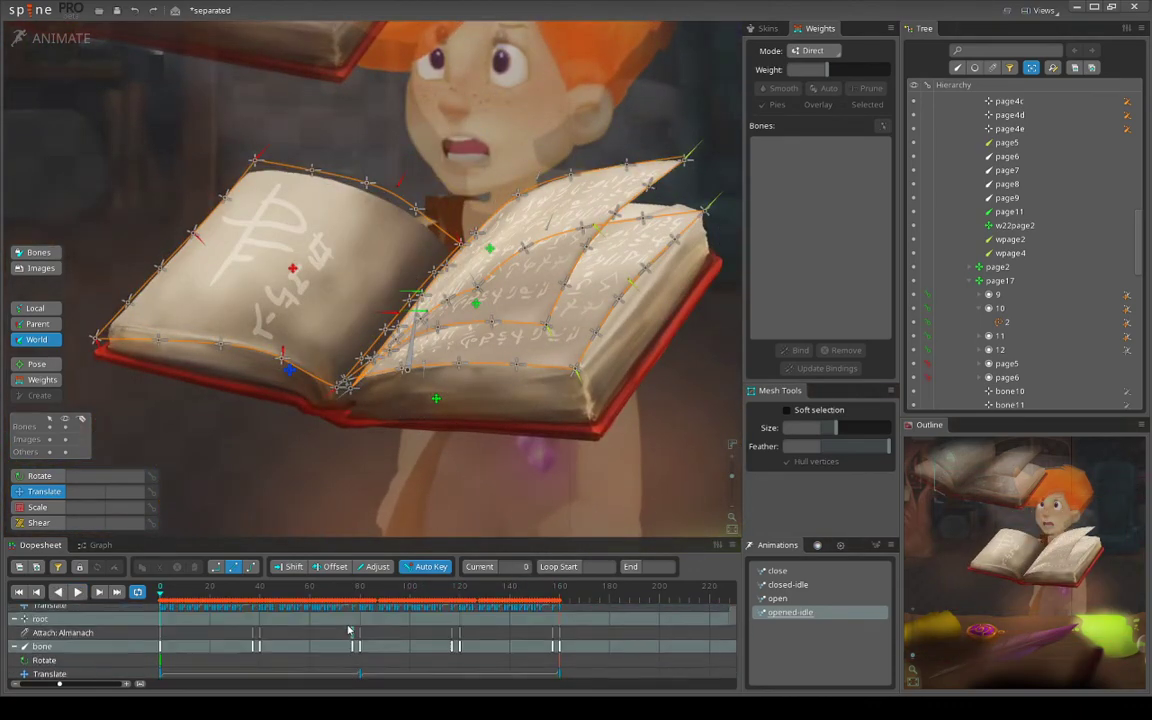
{"action": "scroll", "coordinate": [338, 624], "scroll_direction": "up", "scroll_amount": 2}
{"action": "left_click", "coordinate": [209, 597]}
{"action": "left_click", "coordinate": [206, 604]}
Examine the Color and Deform timelines of opened-idle in the dopesheet, and resume playback
{"action": "scroll", "coordinate": [460, 420], "scroll_direction": "down", "scroll_amount": 4}
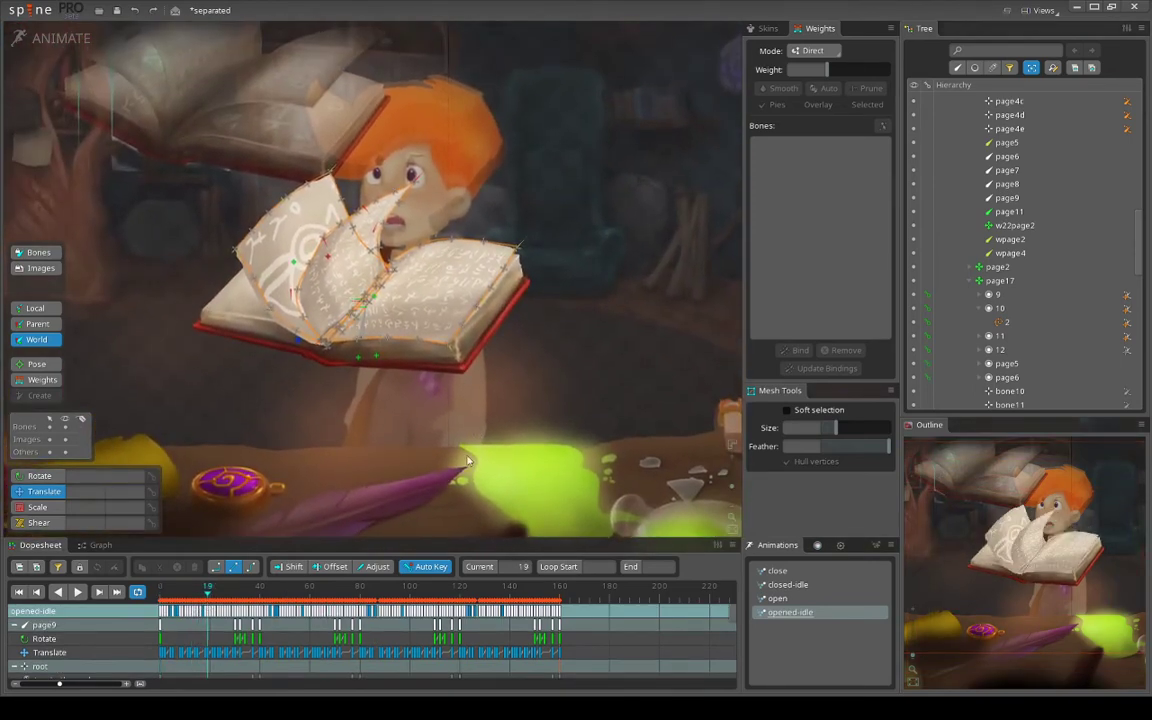
{"action": "scroll", "coordinate": [490, 652], "scroll_direction": "down", "scroll_amount": 5}
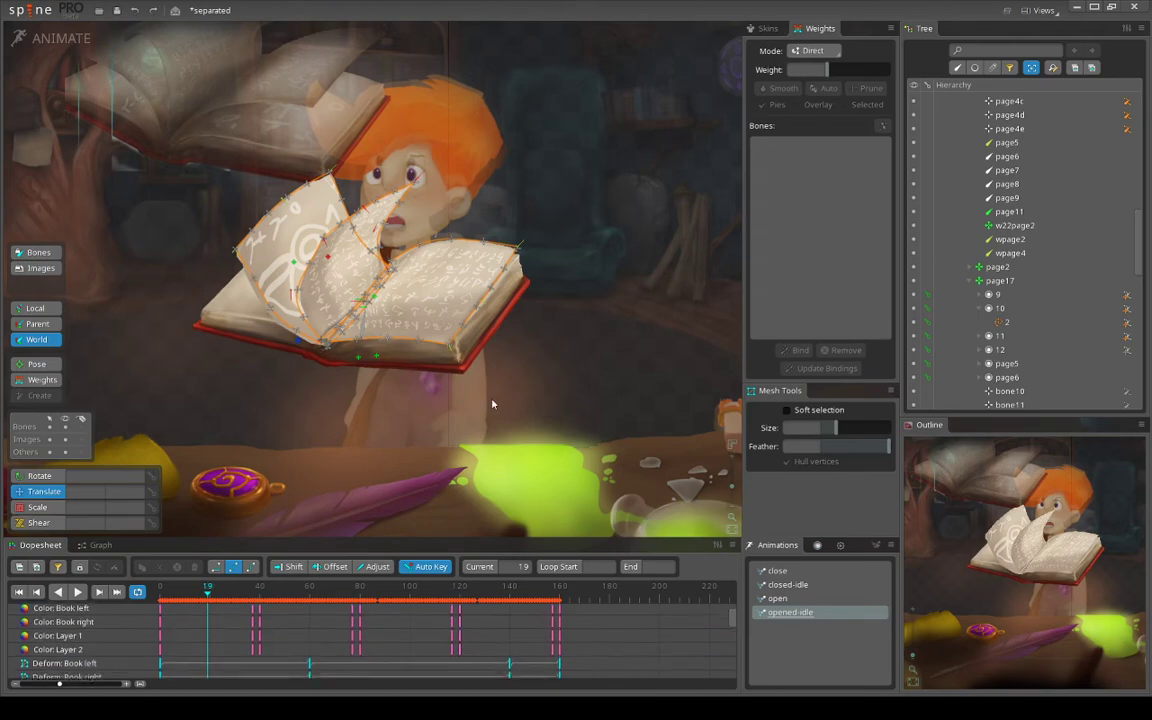
{"action": "scroll", "coordinate": [442, 357], "scroll_direction": "up", "scroll_amount": 3}
{"action": "scroll", "coordinate": [562, 463], "scroll_direction": "down", "scroll_amount": 3}
{"action": "key", "text": "d"}
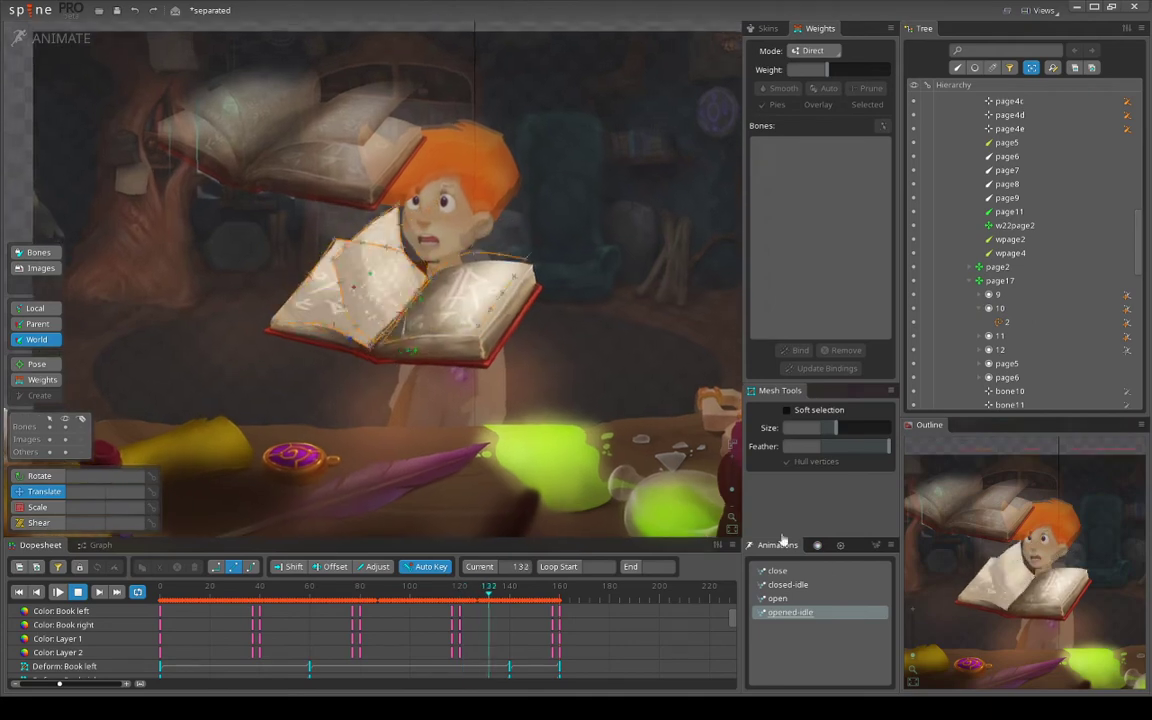
Preview the close animation and scrub through its timeline to about frame 49 to examine the book closing and landing
{"action": "left_click", "coordinate": [778, 570]}
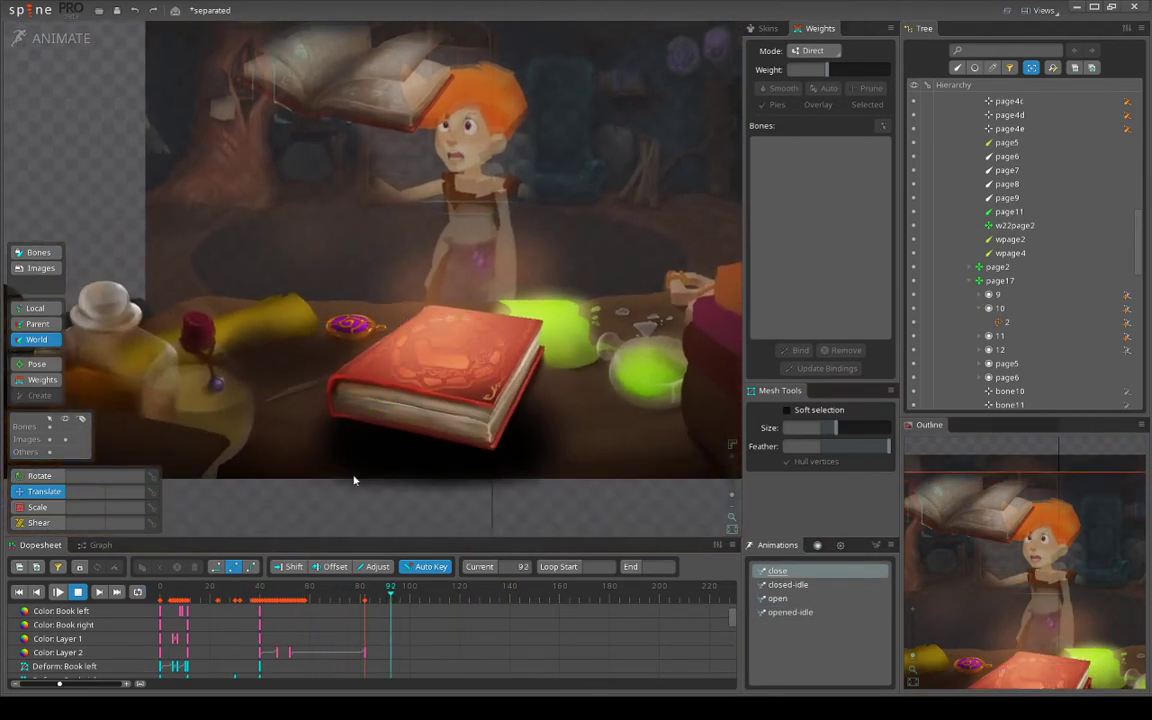
{"action": "left_click", "coordinate": [211, 597]}
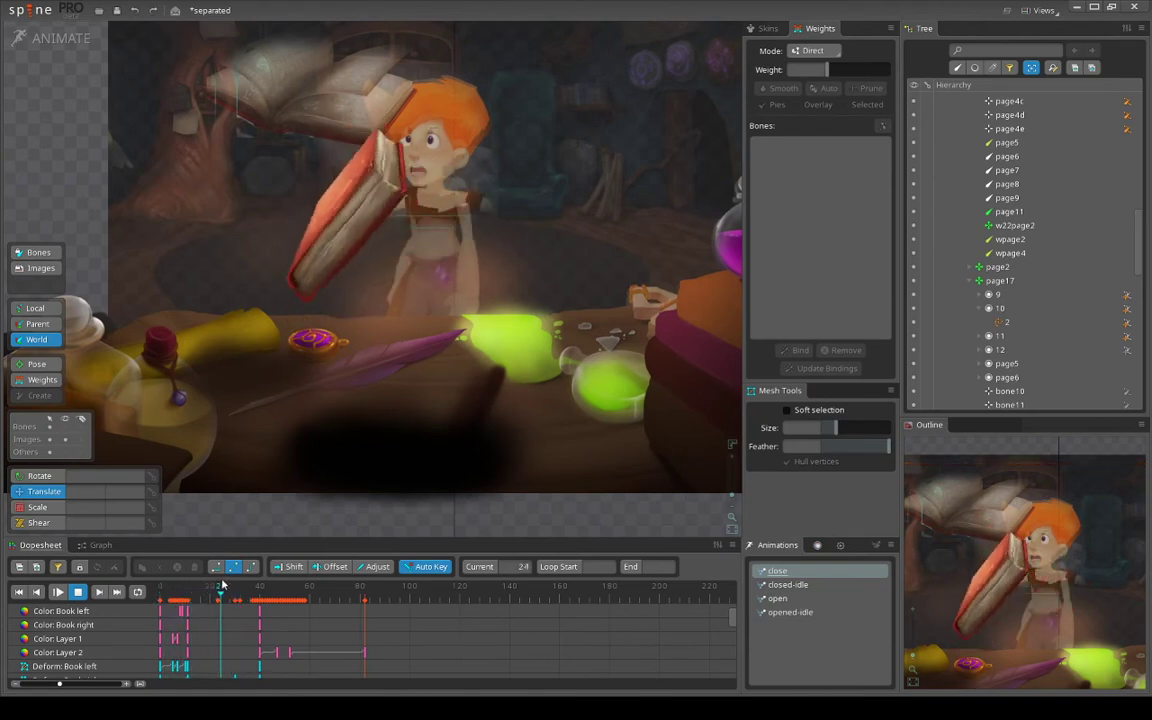
{"action": "left_click_drag", "start_coordinate": [222, 583], "coordinate": [284, 596]}
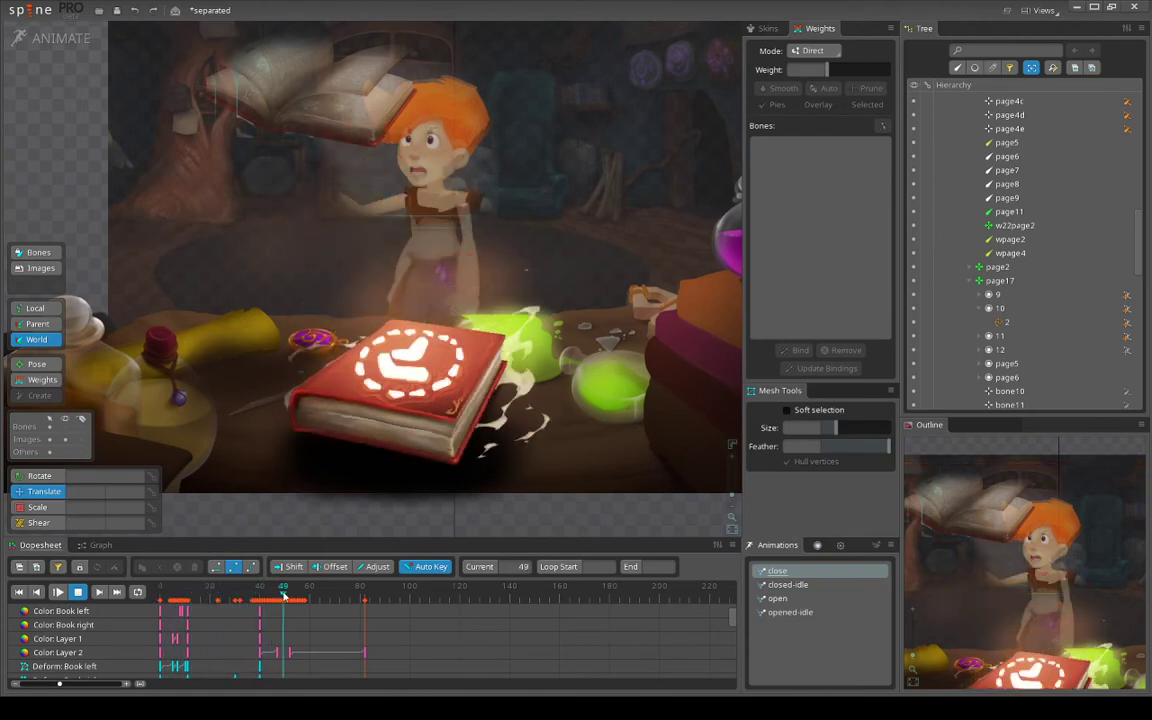
Scrub through the open animation from about frame 153 onward, and preview the closed-idle and opened-idle animations
{"action": "left_click", "coordinate": [795, 585]}
{"action": "left_click", "coordinate": [778, 598]}
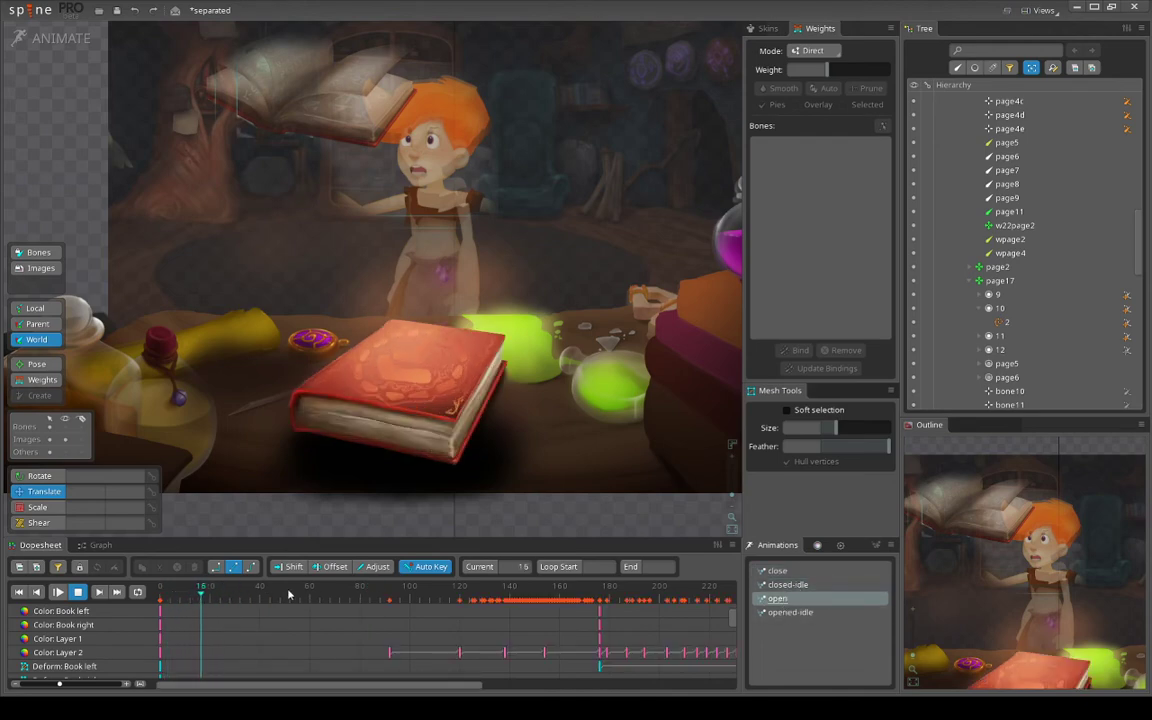
{"action": "scroll", "coordinate": [346, 601], "scroll_direction": "down", "scroll_amount": 5}
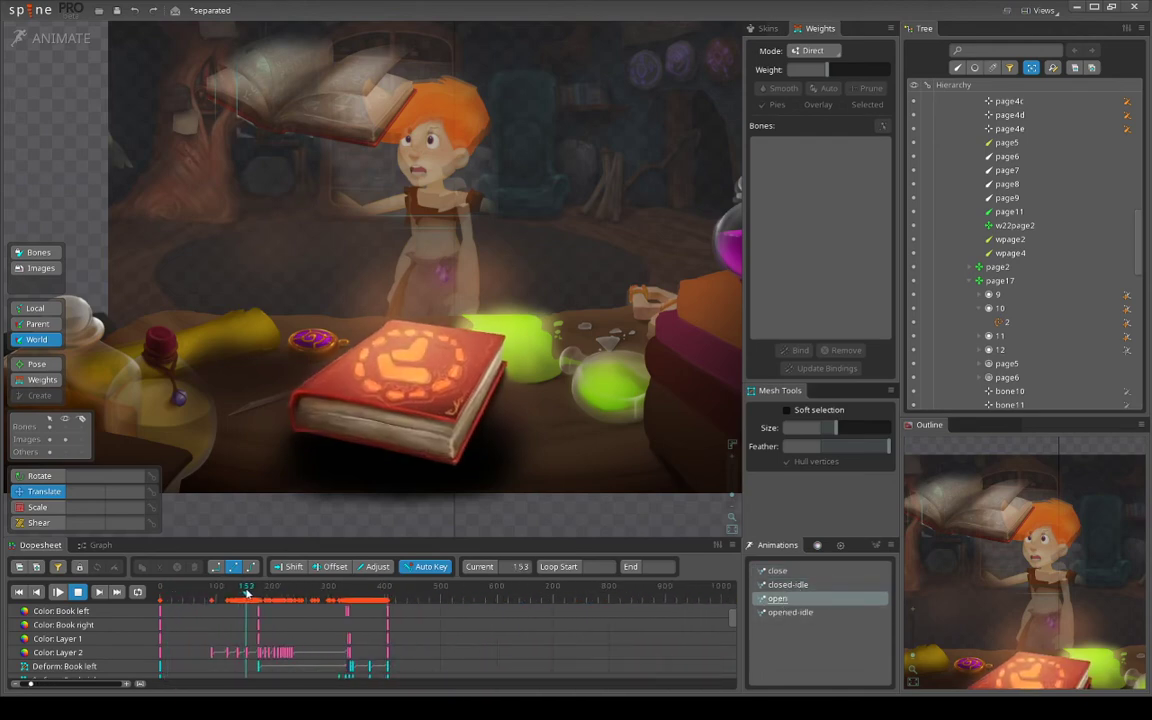
{"action": "left_click_drag", "start_coordinate": [247, 594], "coordinate": [389, 610]}
{"action": "left_click", "coordinate": [815, 585]}
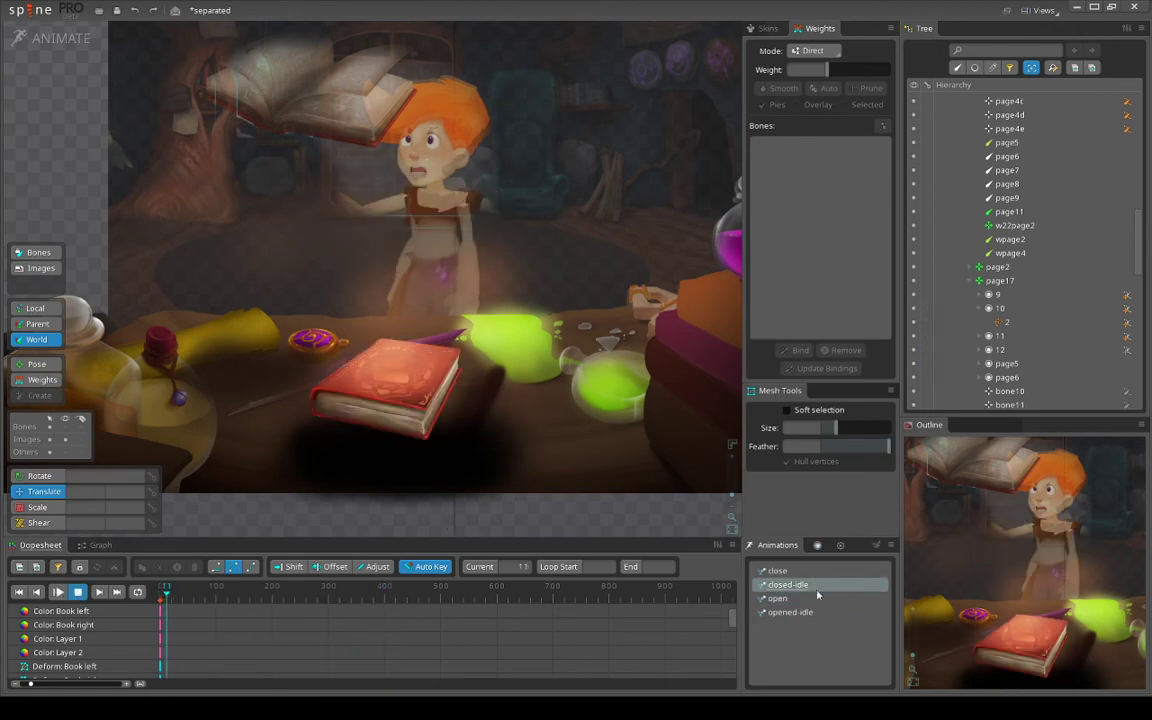
{"action": "left_click", "coordinate": [799, 612]}
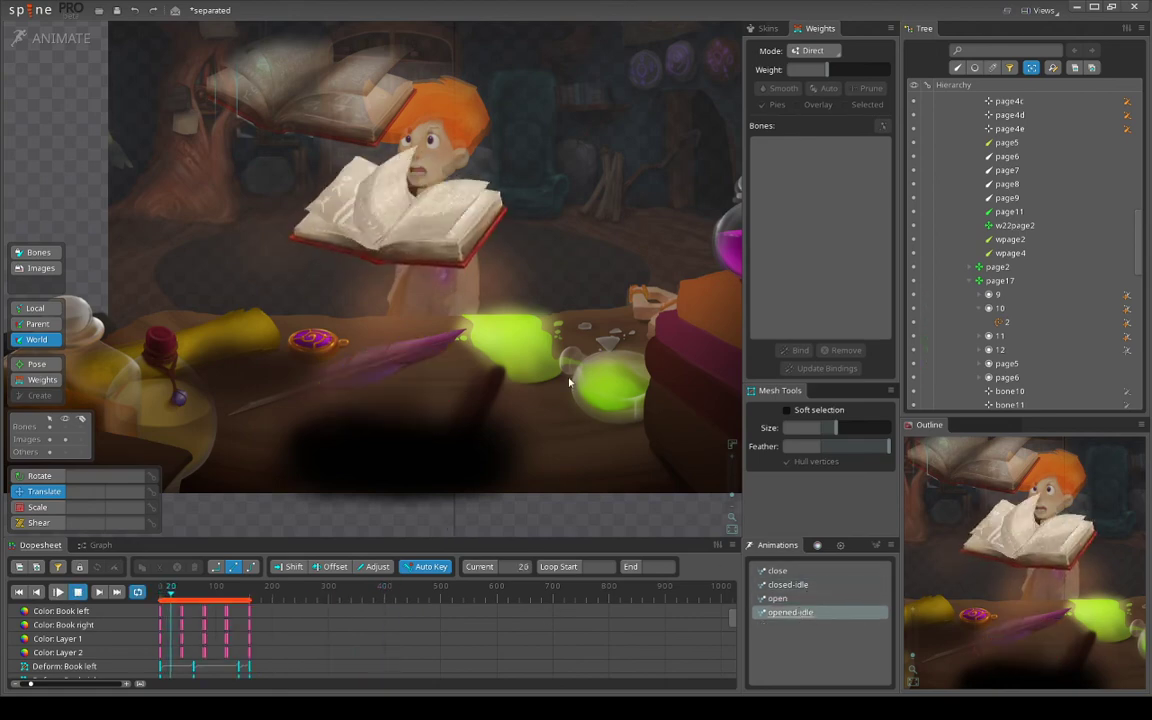